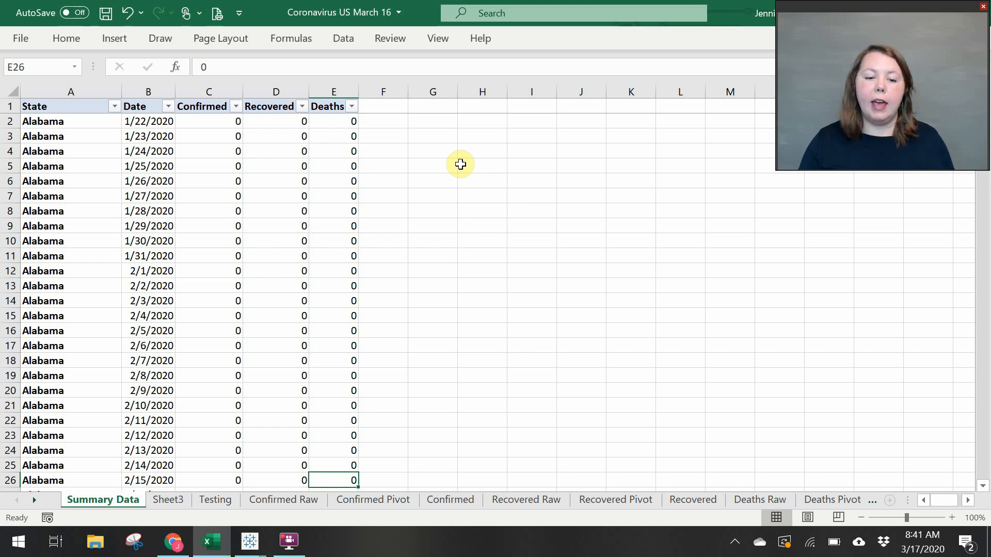
- Review the daily Alabama and Alaska case records on the Summary Data sheet
scroll(283, 222, down, 20)
scroll(284, 222, up, 3)
scroll(284, 222, up, 2)
click(233, 166)
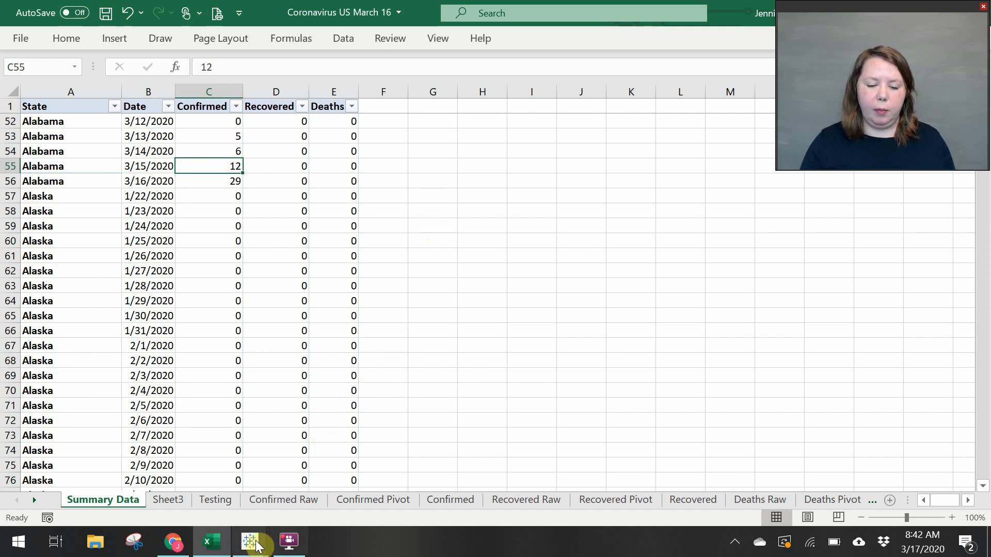
- Switch to Tableau Public and reposition its start window over the spreadsheet
mouse_move(254, 543)
click(330, 488)
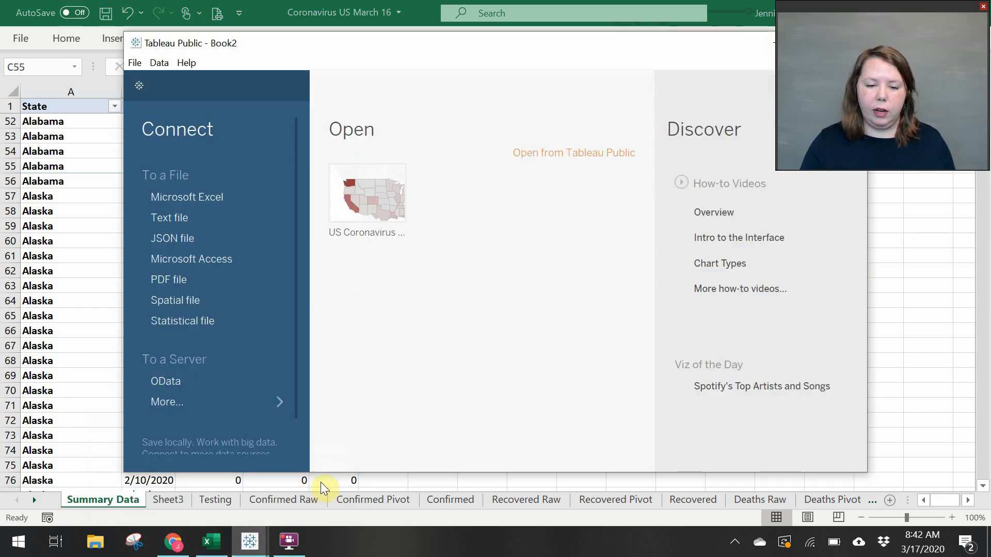
drag(465, 42, 367, 34)
drag(851, 29, 853, 396)
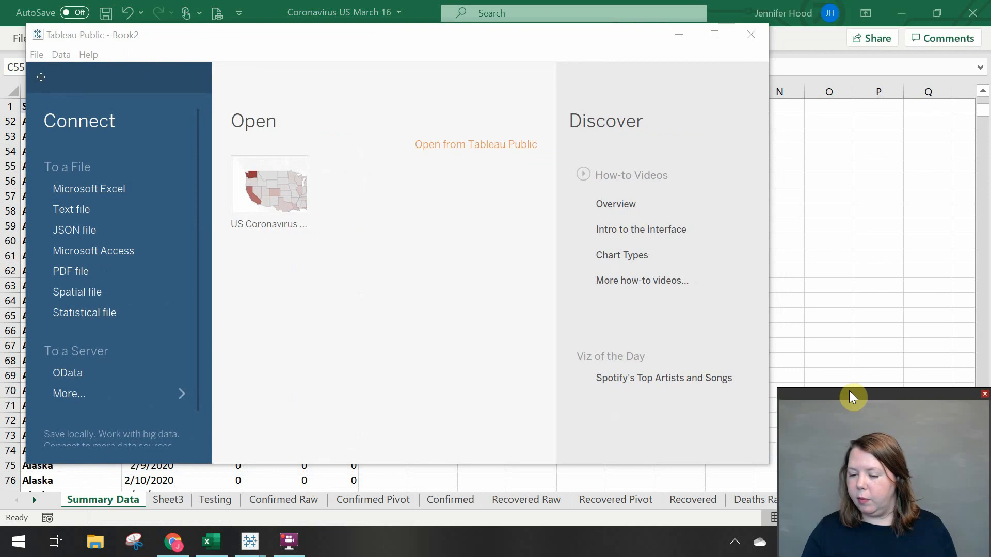
drag(380, 39, 473, 36)
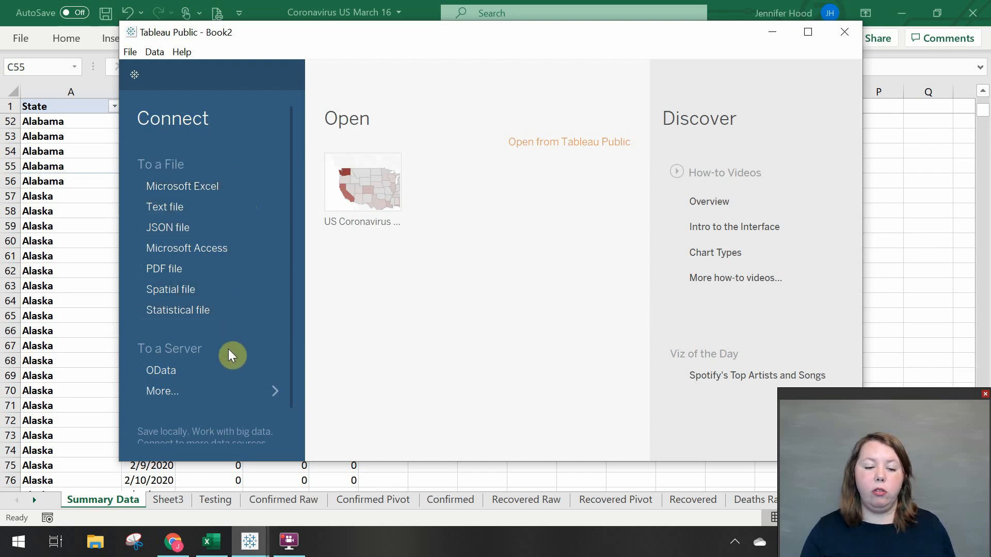
mouse_move(398, 175)
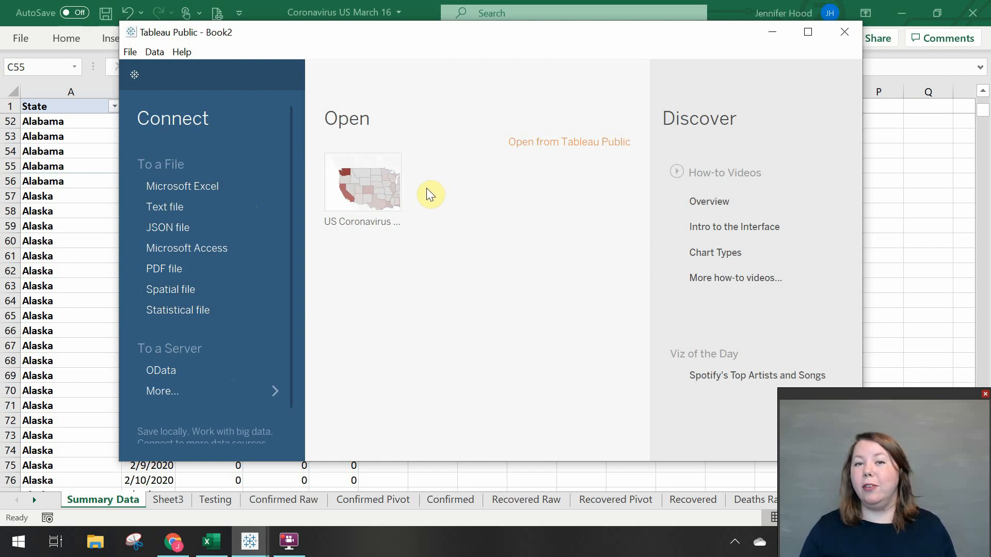
- Connect to the Excel workbook Coronavirus US March 16 on the Desktop and maximize the Tableau window
click(216, 186)
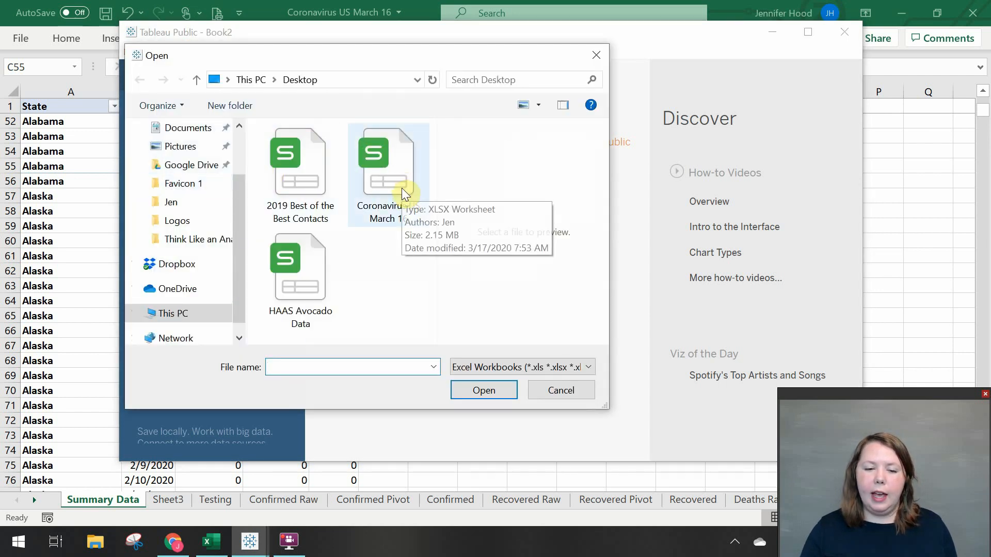
click(402, 188)
click(482, 394)
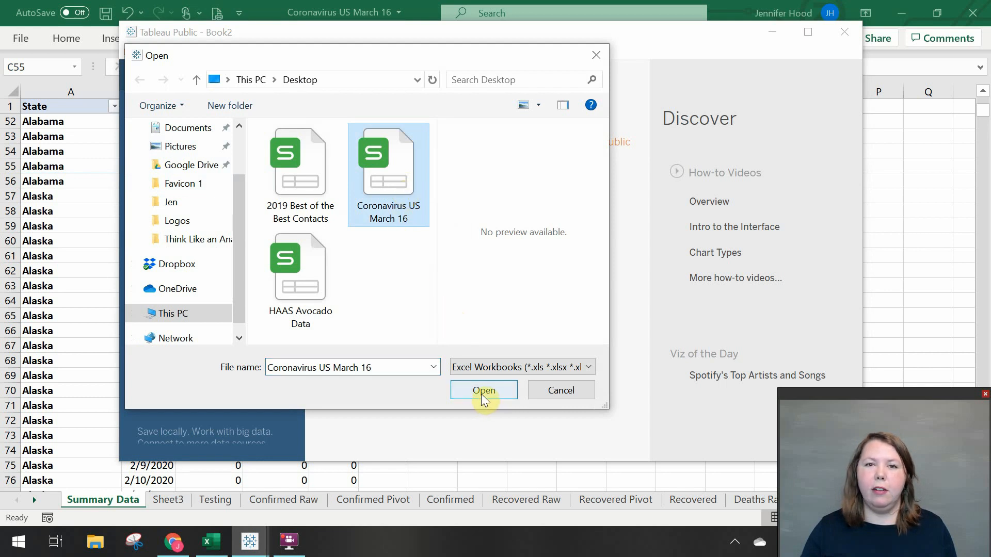
click(481, 395)
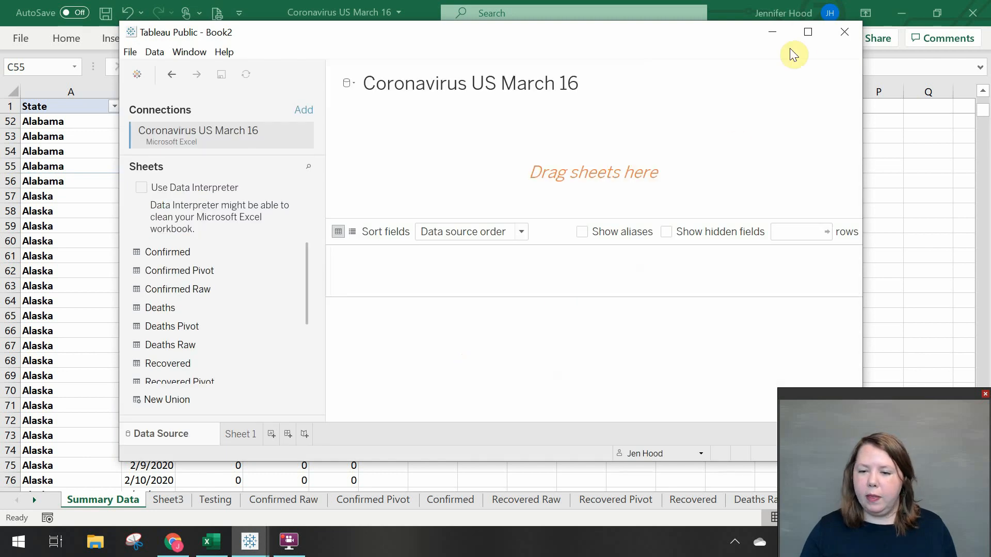
click(809, 35)
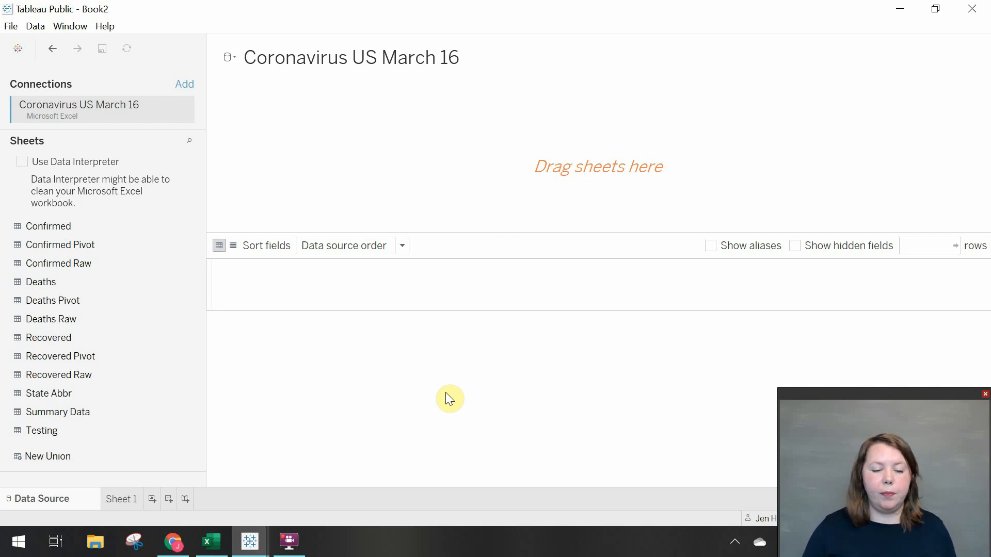
- Add the Summary Data sheet to the data source and enlarge the data preview to check its rows
click(113, 406)
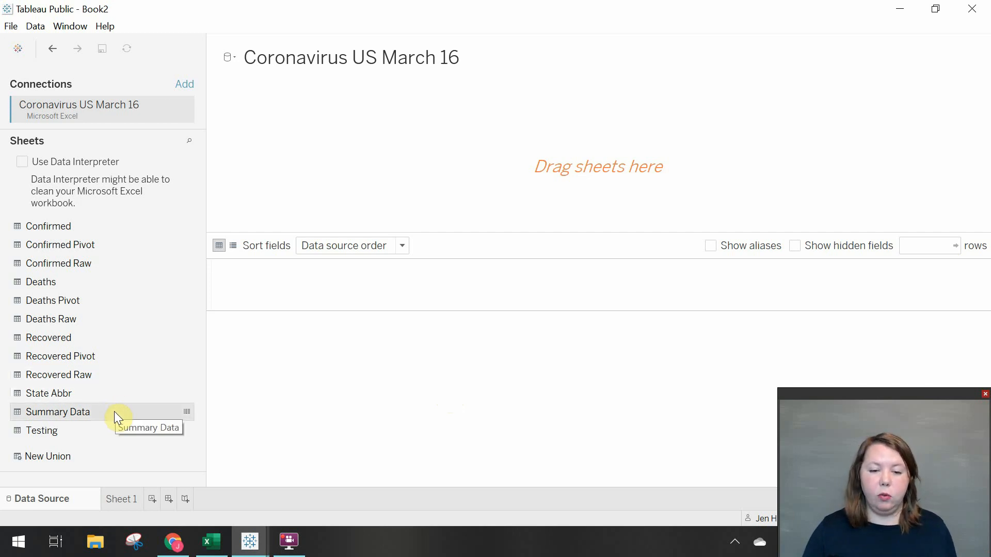
double_click(113, 411)
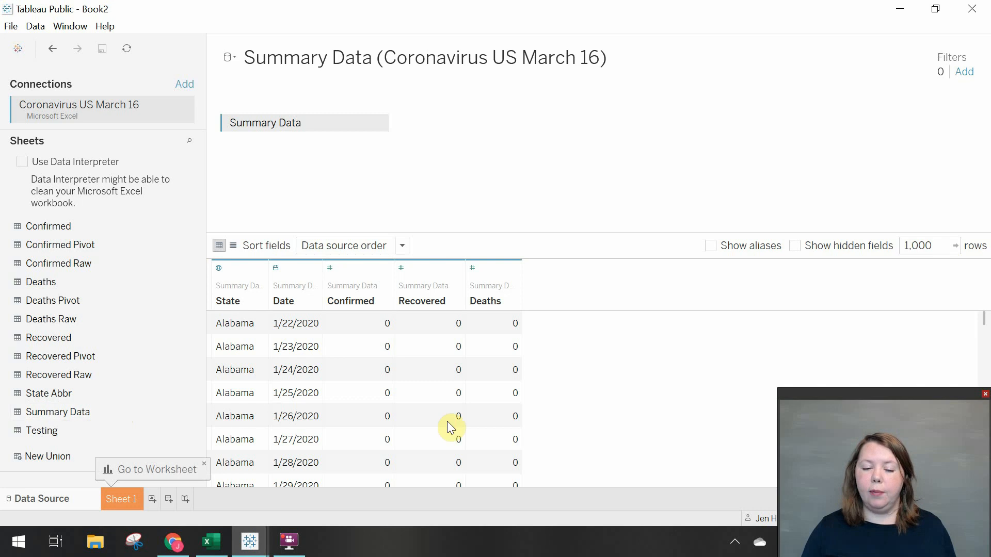
drag(559, 235, 555, 141)
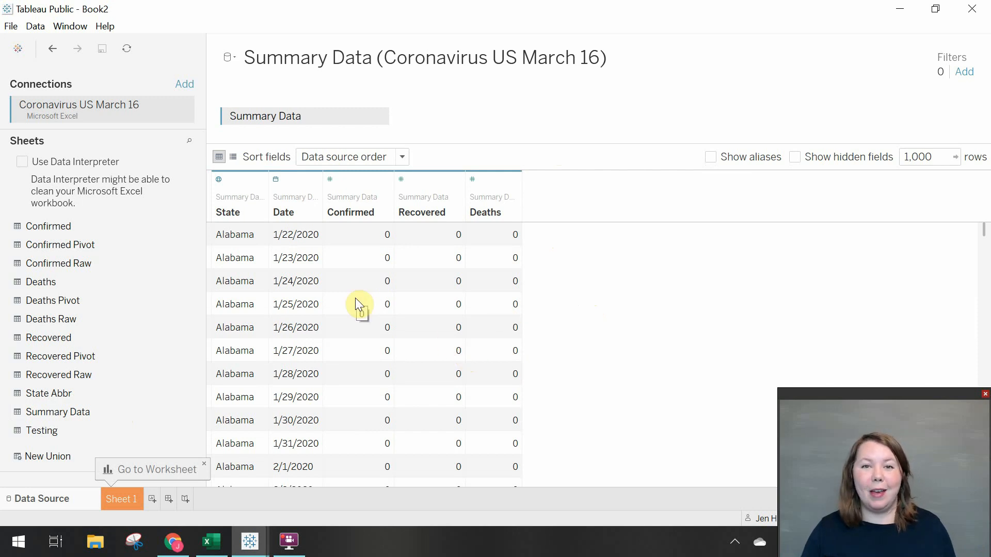
scroll(354, 302, down, 8)
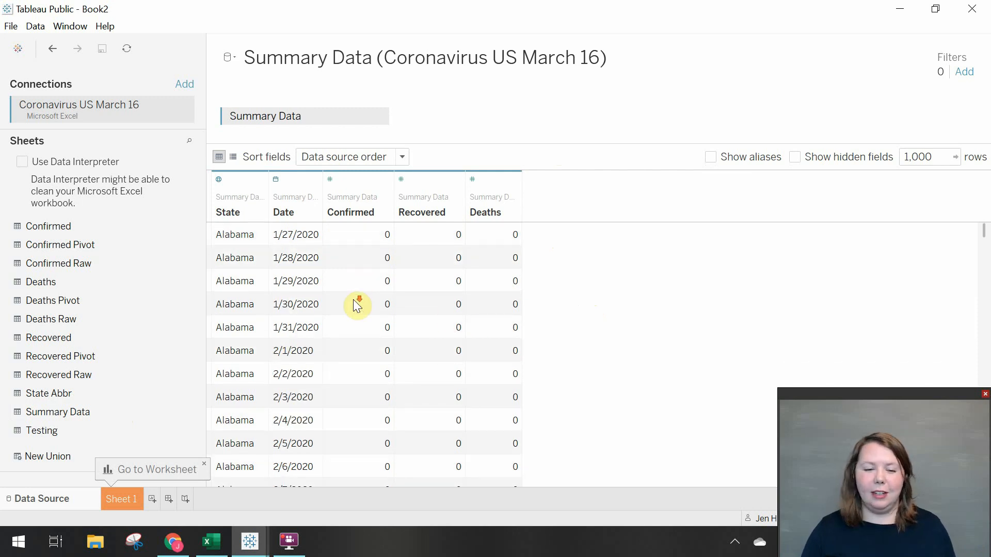
scroll(354, 302, up, 8)
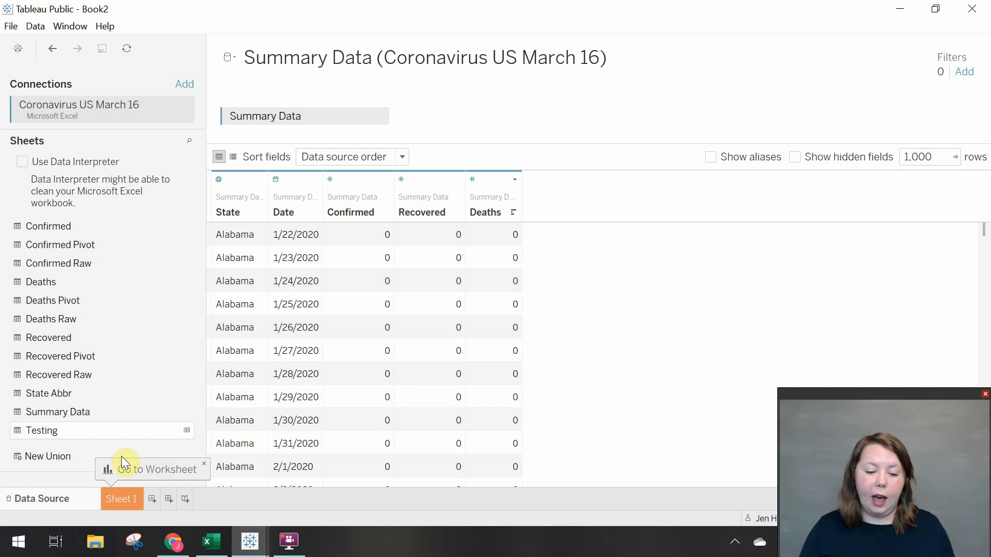
- Go to the Sheet 1 worksheet and rename it as Map of Confirmed Cases
click(119, 498)
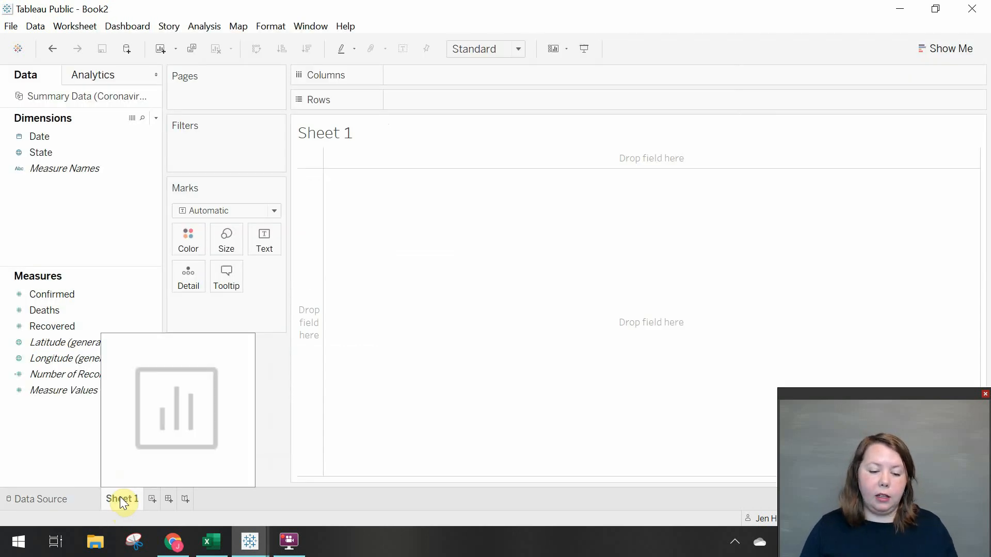
double_click(126, 497)
text(Map of COnfirm)
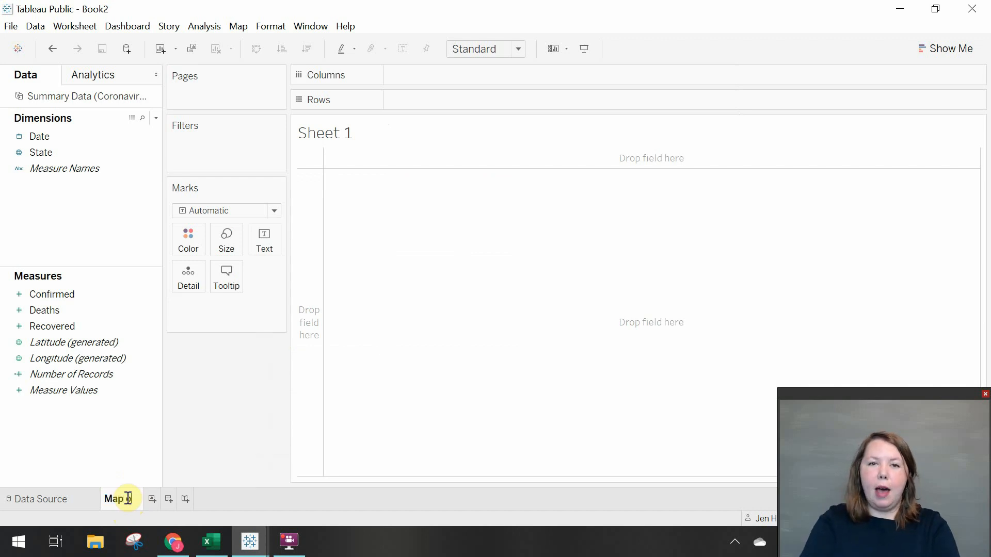
key(BackSpace)
key(BackSpace)
key(BackSpace)
key(BackSpace)
key(BackSpace)
key(BackSpace)
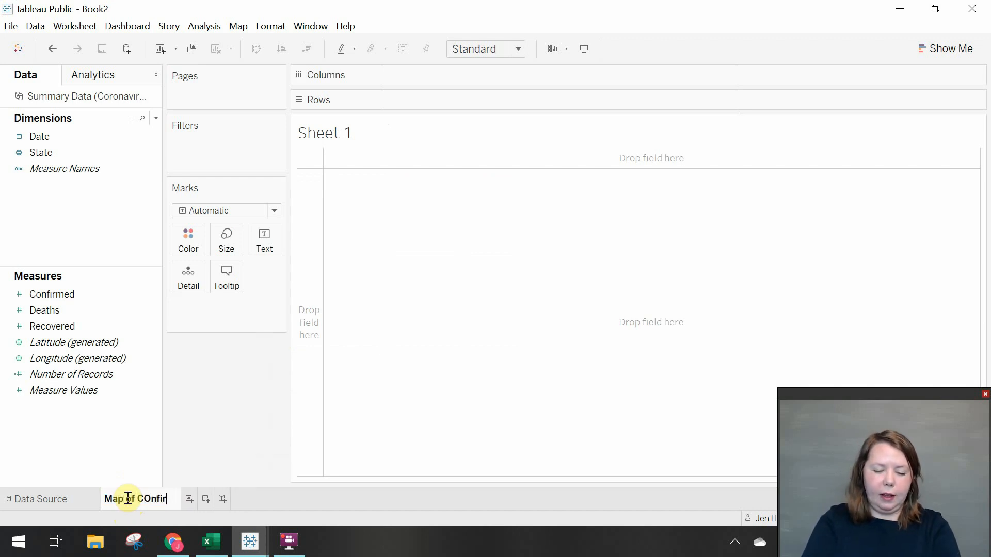
text(onfi)
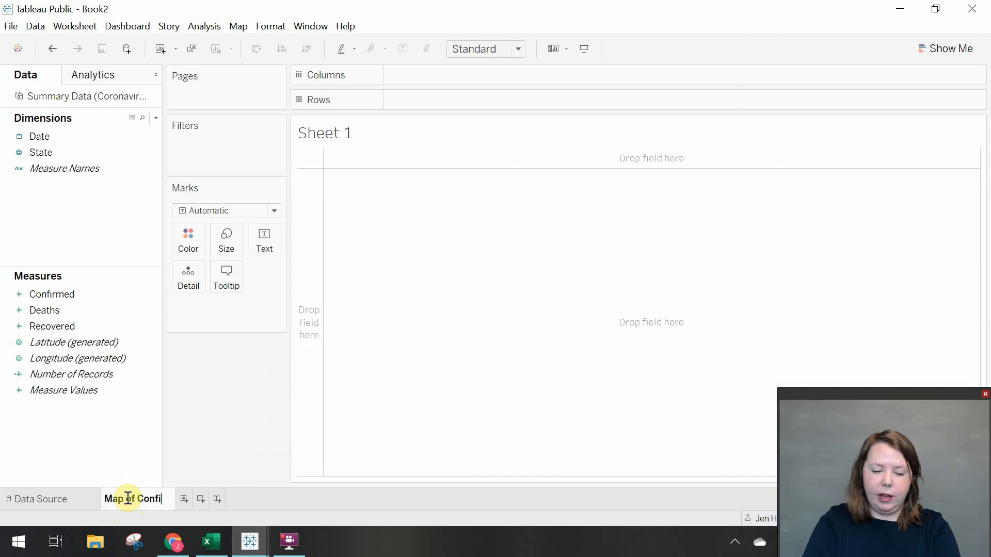
text(rmed Cases)
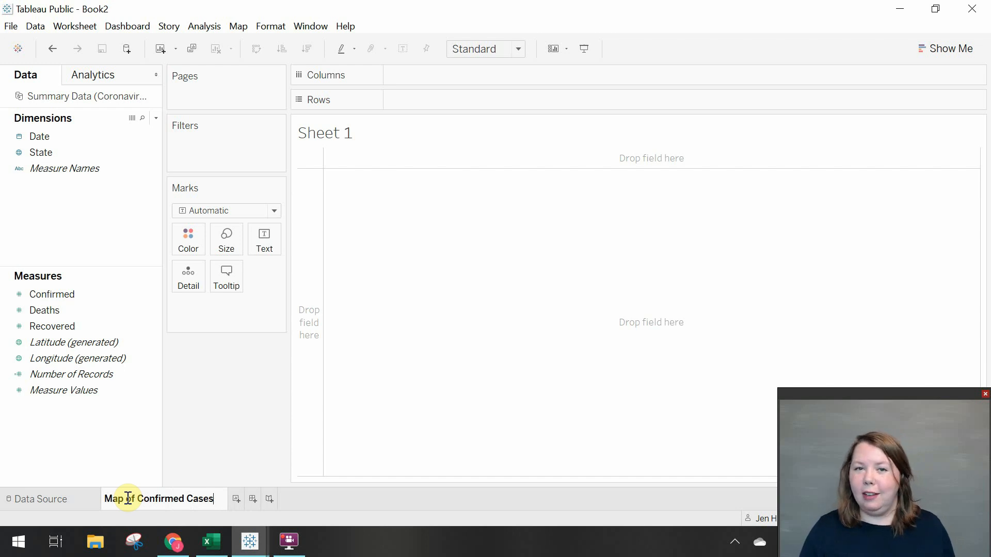
click(223, 438)
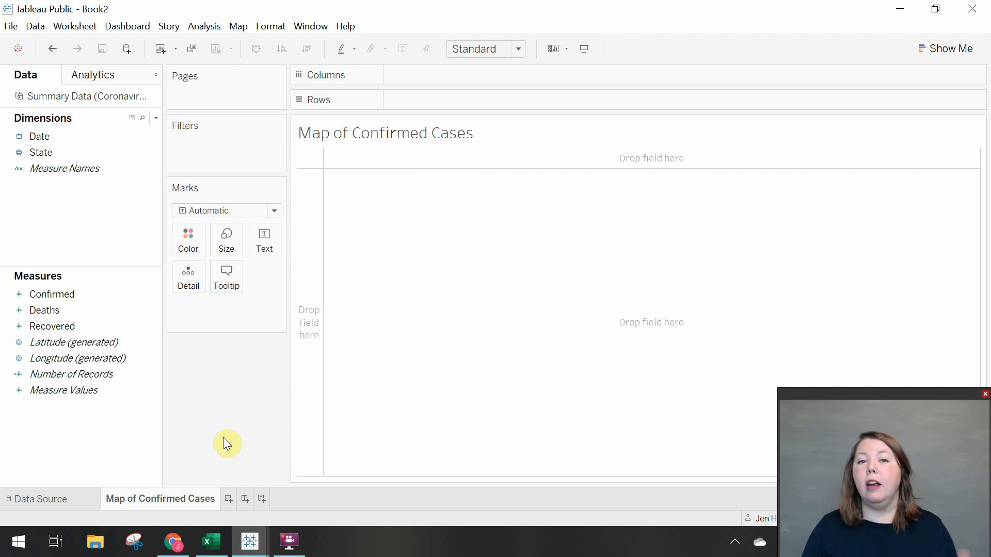
- Create a filled map from the State dimension and the Confirmed measure using Show Me
click(91, 136)
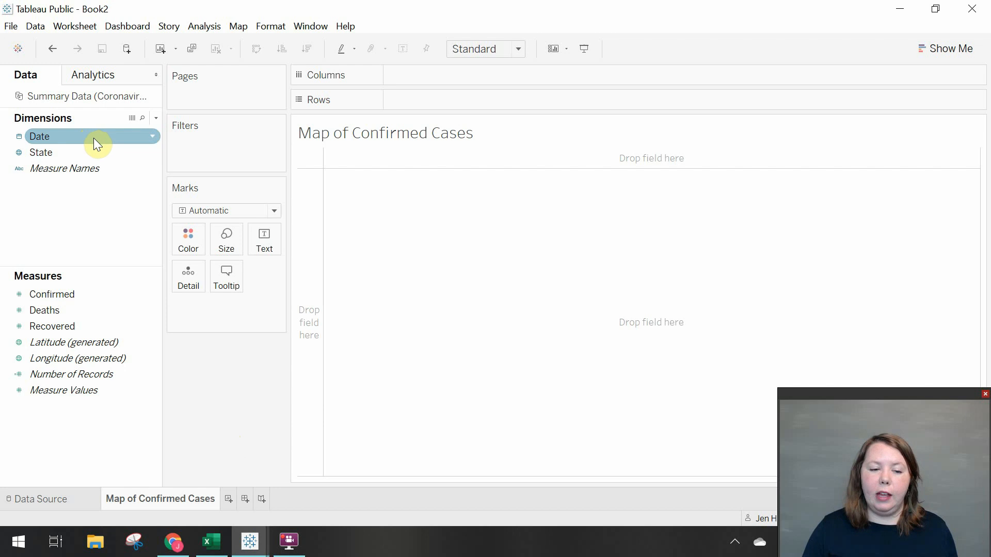
click(101, 152)
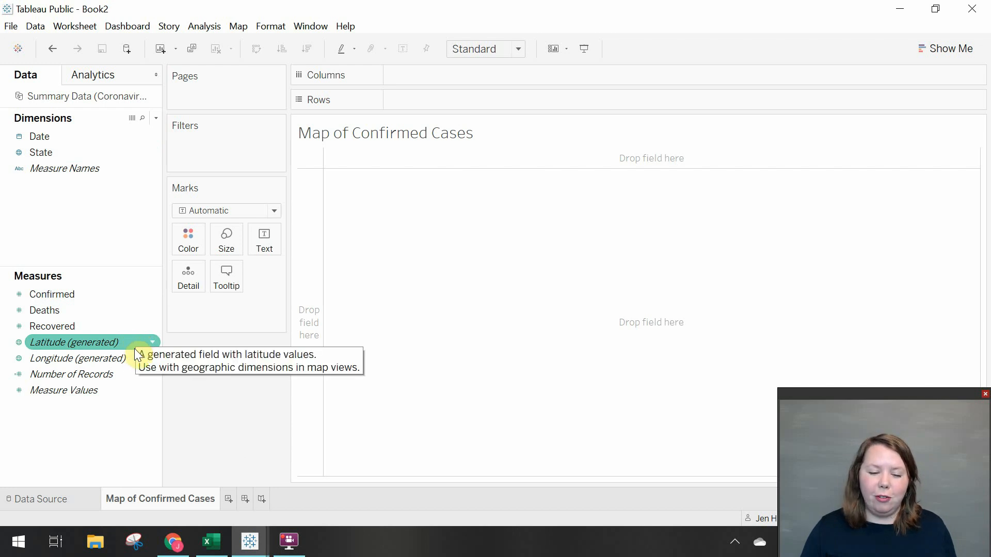
mouse_move(137, 346)
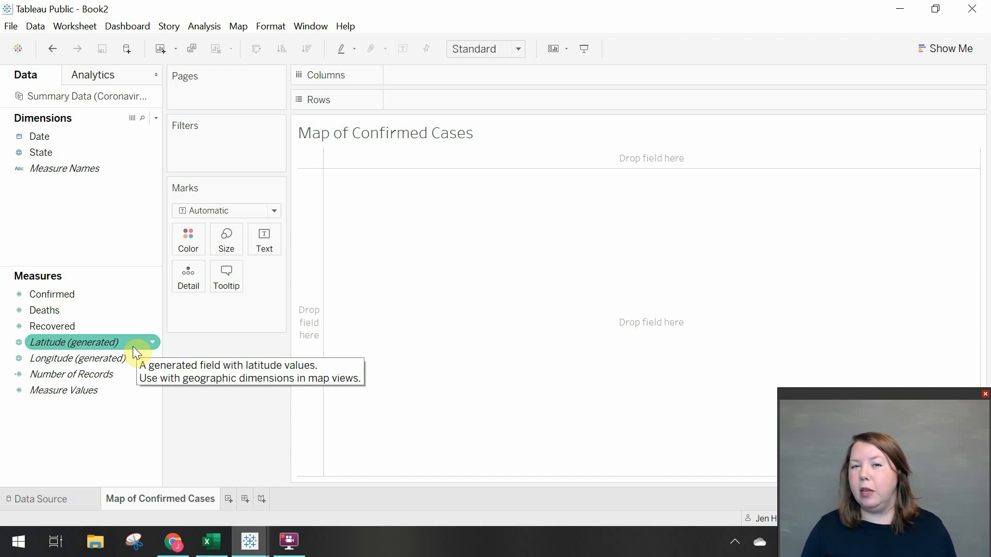
click(60, 152)
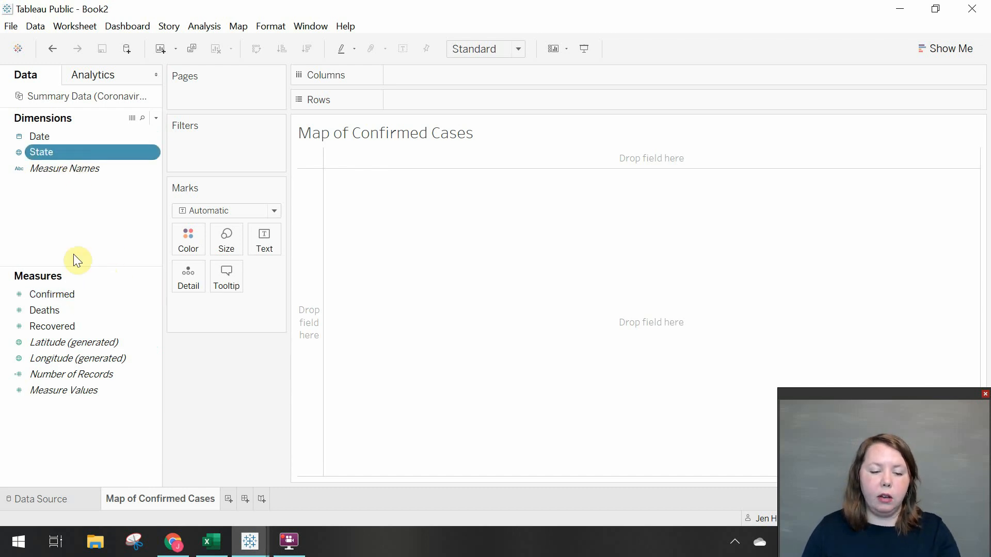
ctrl+click(85, 293)
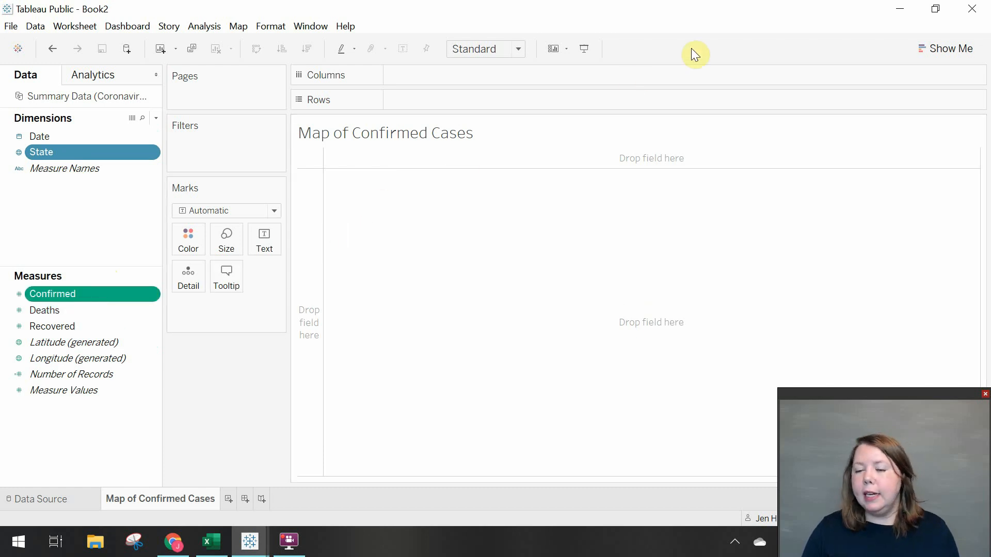
click(948, 51)
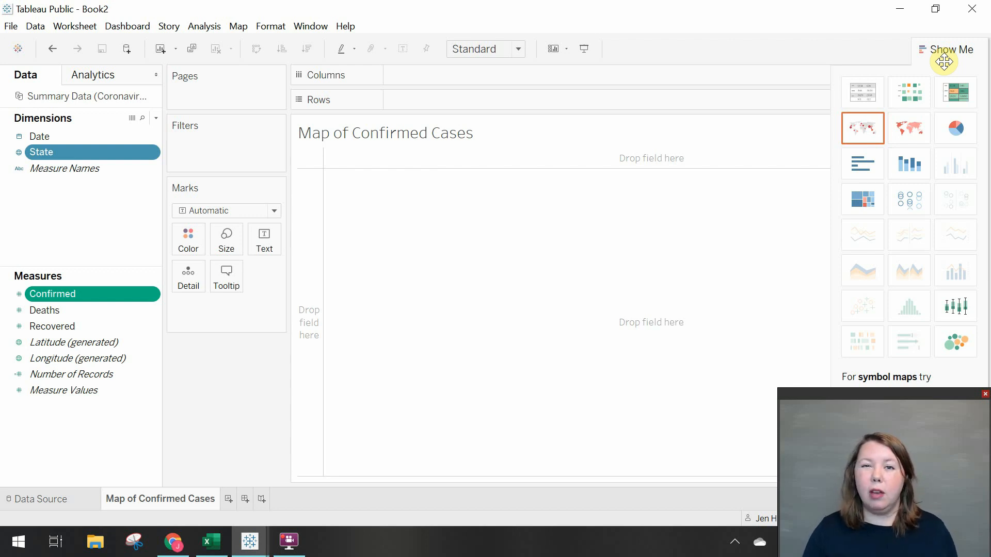
click(906, 126)
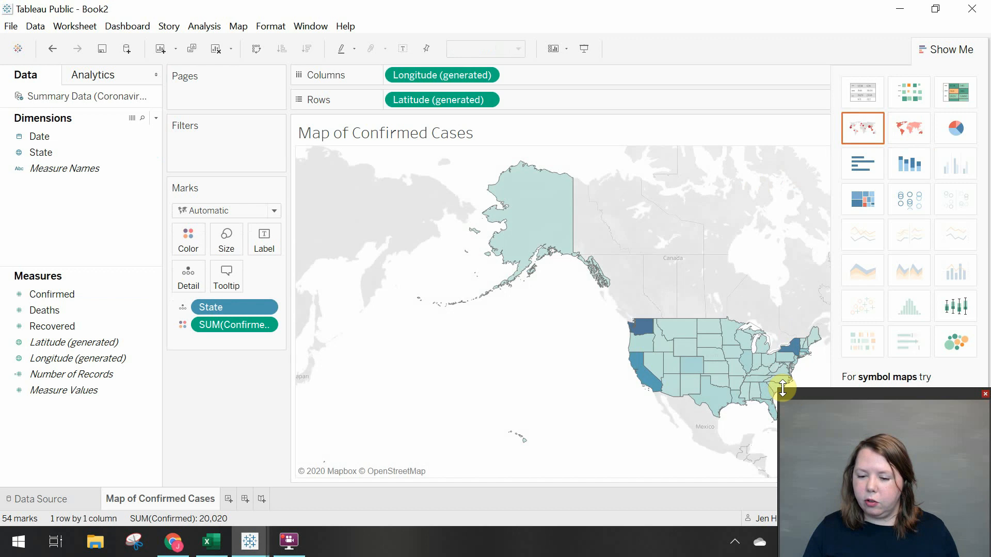
- Reframe the map so the contiguous United States fills the view, leaving Alaska and Hawaii outside it
drag(786, 388, 816, 434)
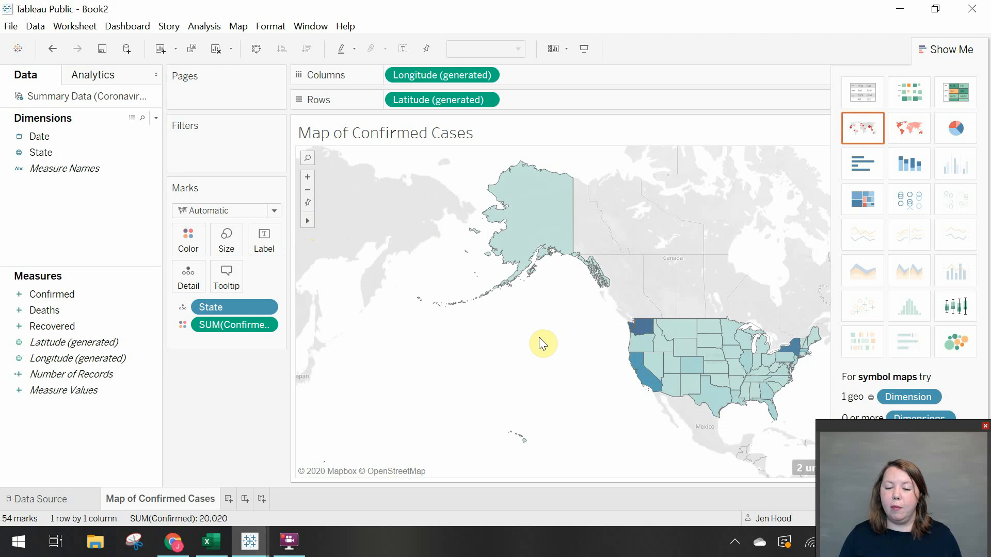
drag(568, 343, 411, 322)
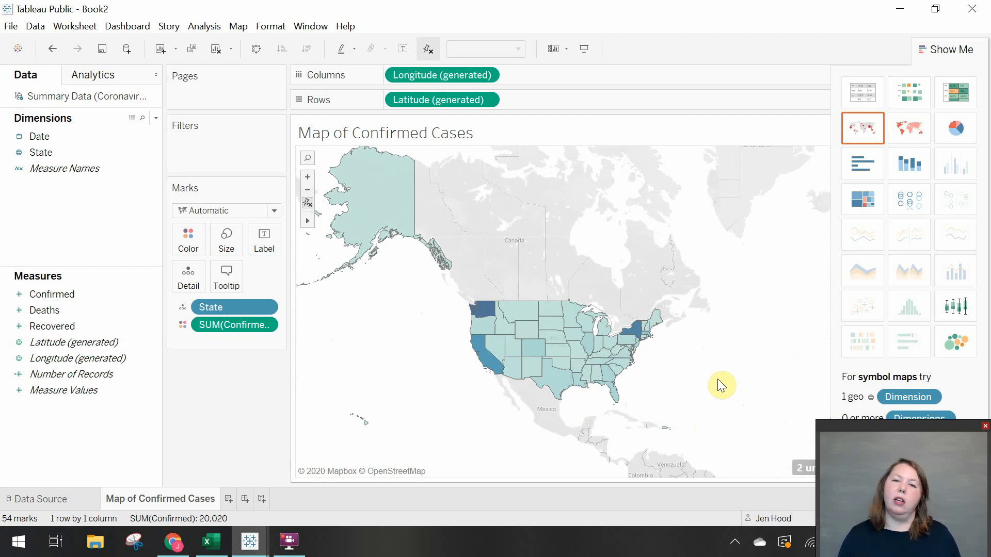
drag(710, 365, 686, 288)
scroll(697, 310, up, 1)
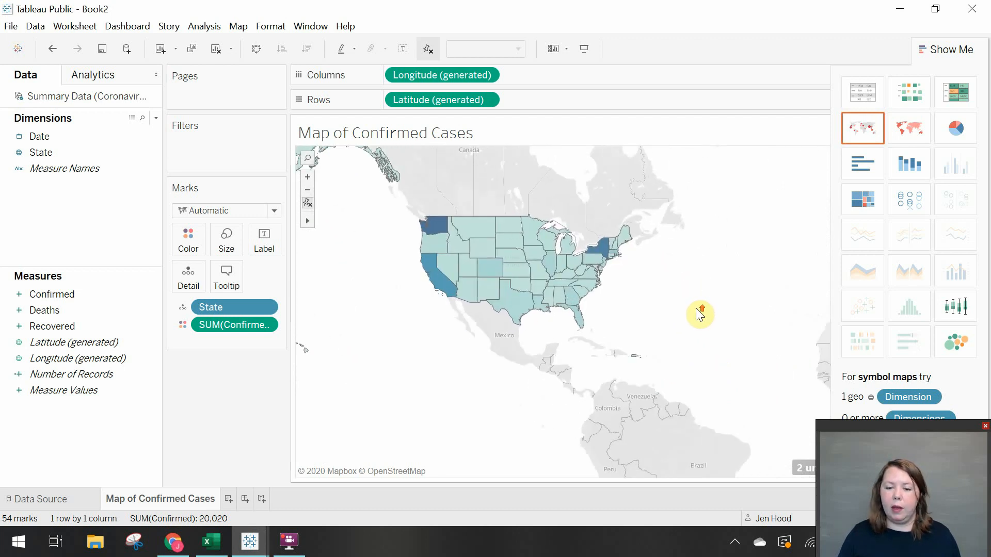
scroll(691, 314, up, 2)
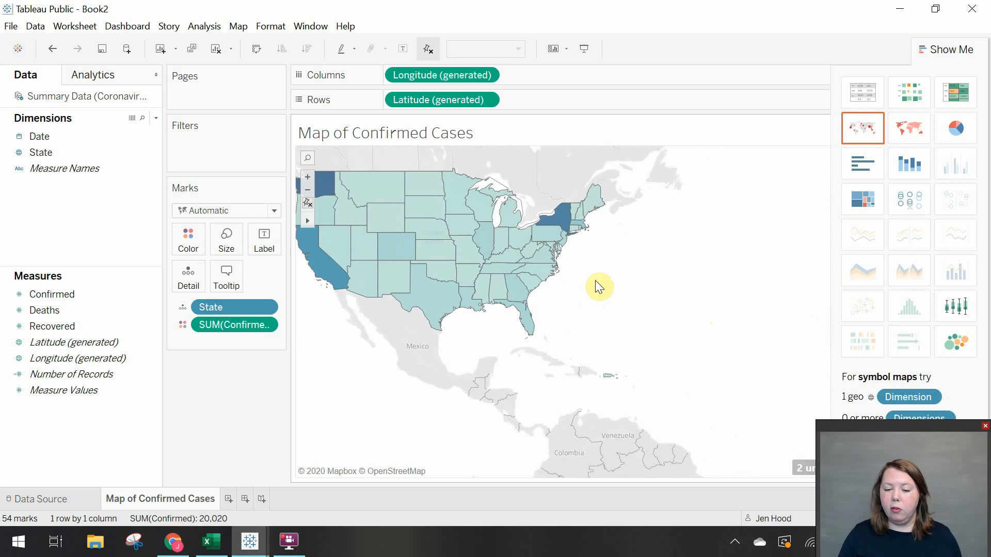
drag(593, 289, 690, 294)
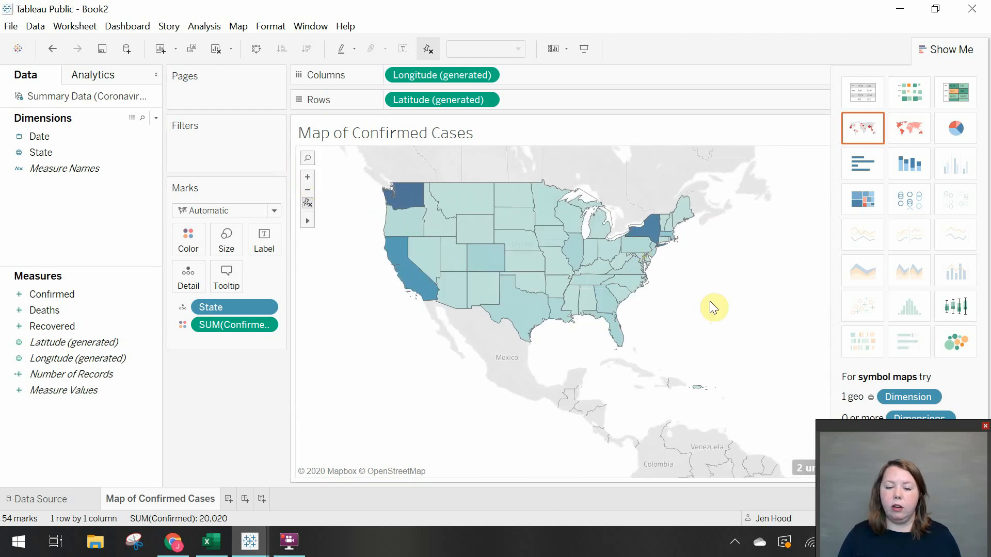
scroll(712, 307, up, 1)
scroll(733, 367, up, 2)
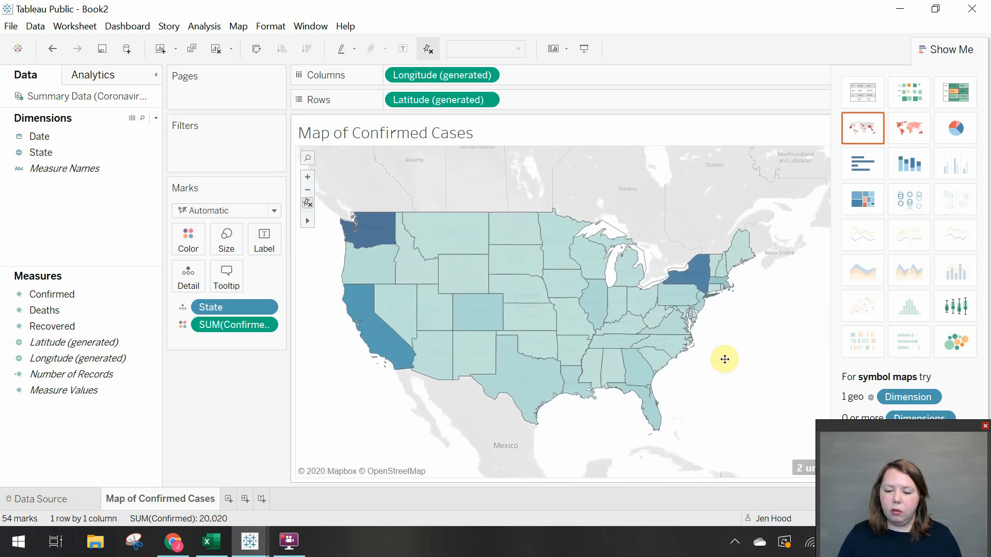
scroll(723, 358, up, 1)
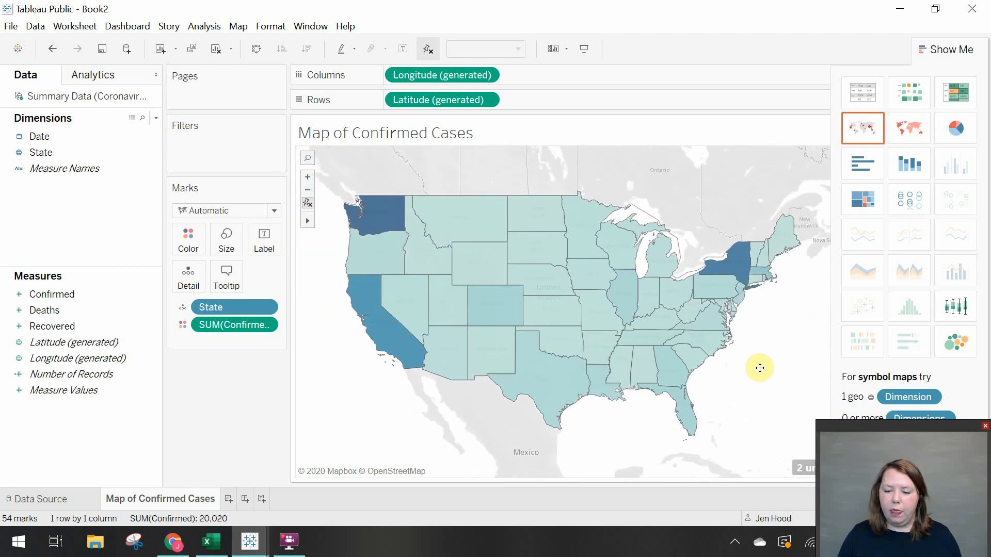
scroll(760, 367, up, 1)
drag(758, 363, 771, 365)
scroll(773, 367, down, 1)
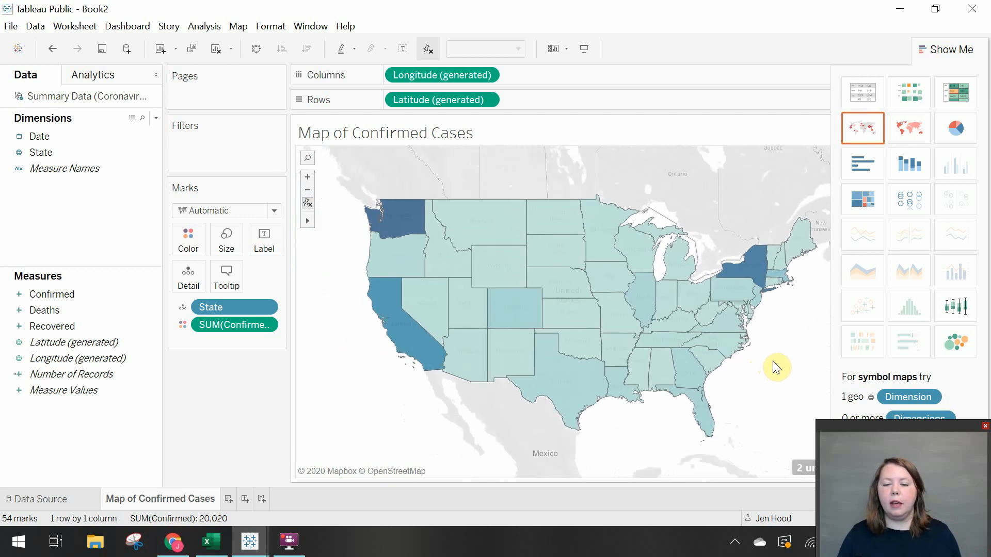
- Pan the map to center the contiguous United States and hide Show Me to reveal the color legend
drag(339, 220, 831, 395)
mouse_move(308, 221)
click(347, 221)
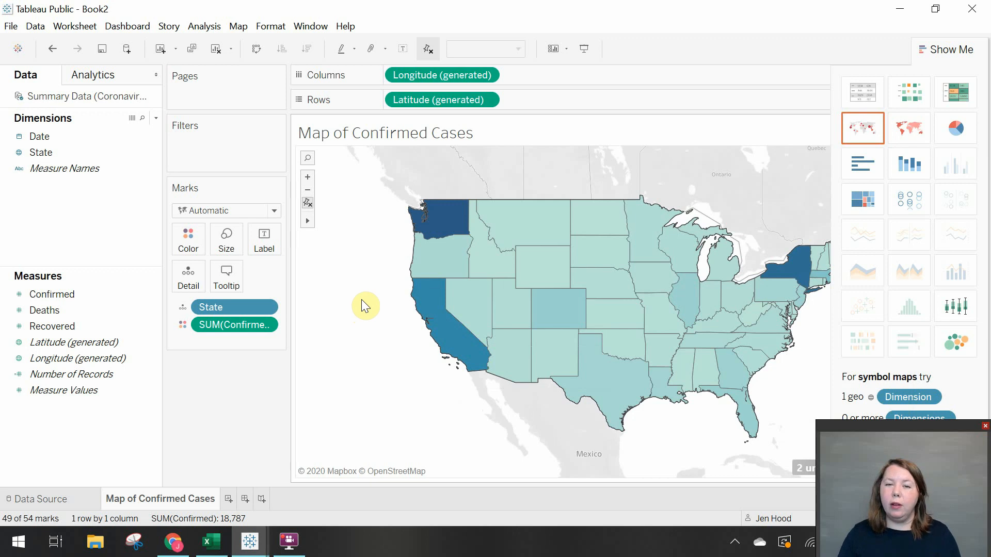
click(305, 221)
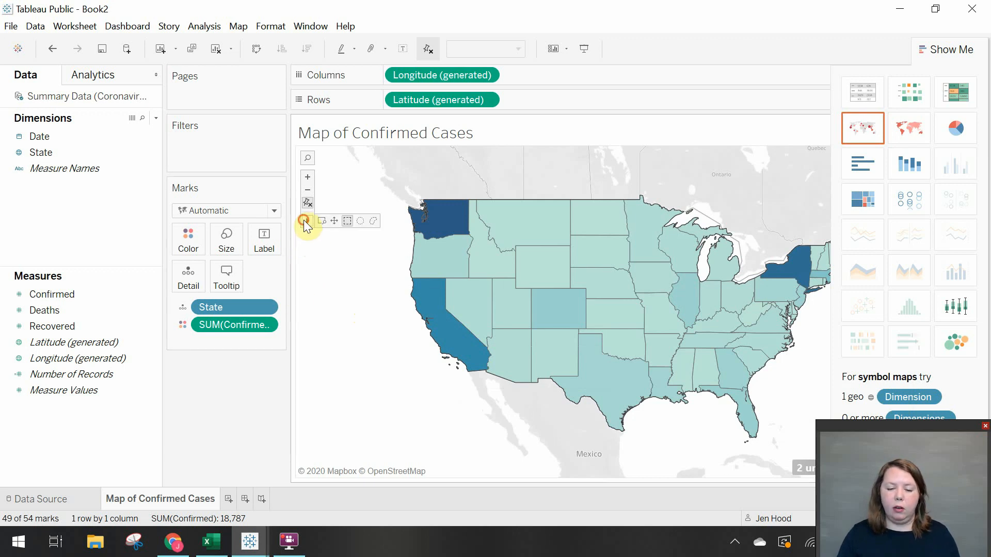
click(335, 221)
drag(373, 321, 304, 299)
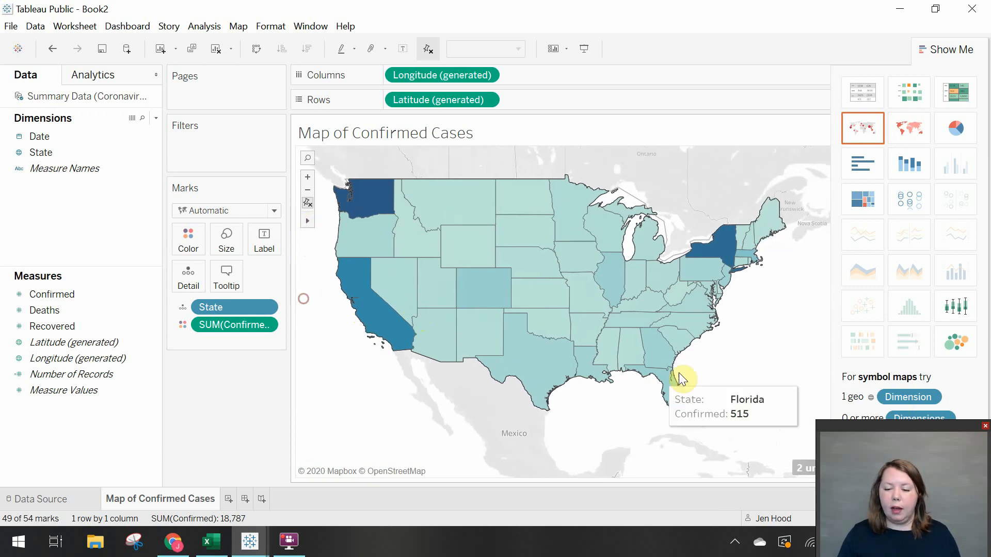
drag(734, 348, 753, 359)
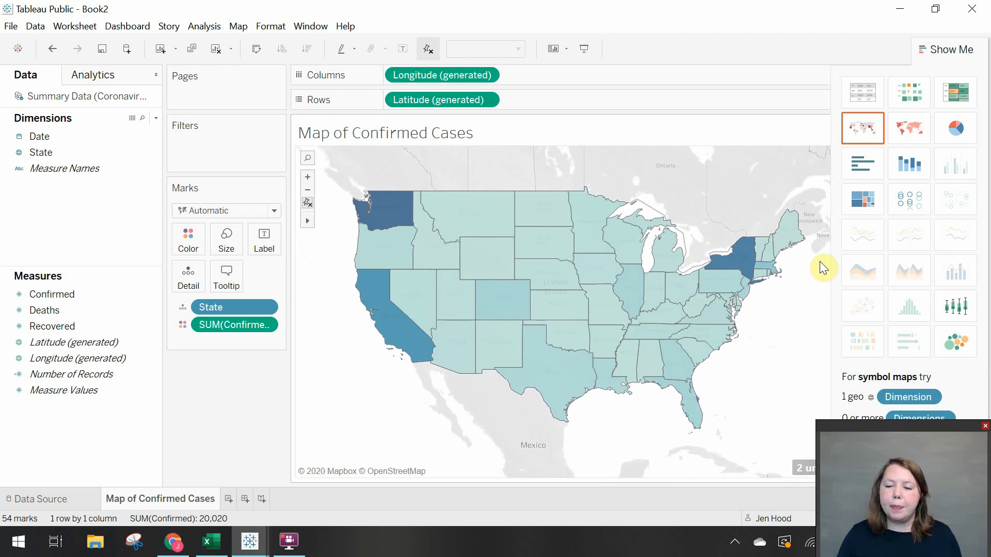
click(951, 49)
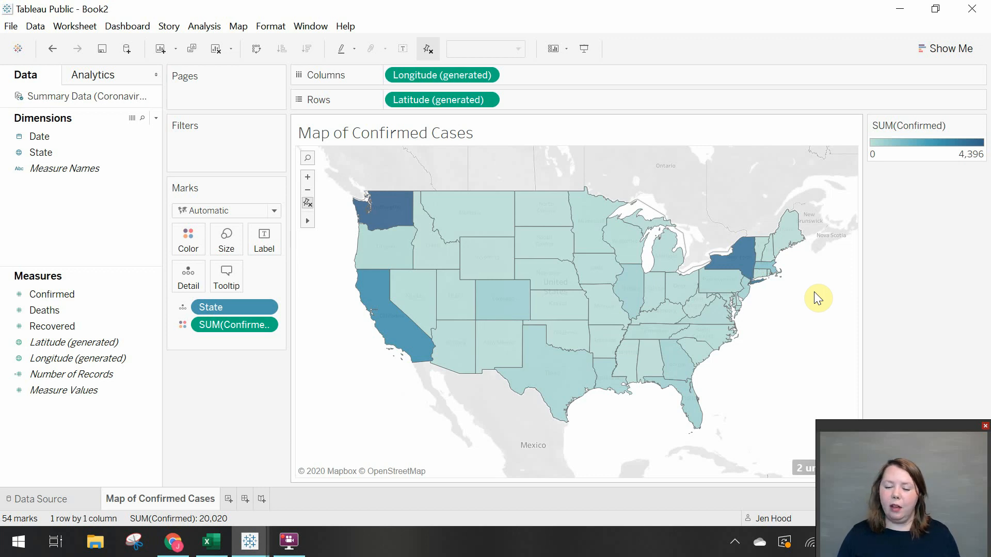
- Page the map by Date using exact dates and play the animation through to 3/16/2020
mouse_move(380, 217)
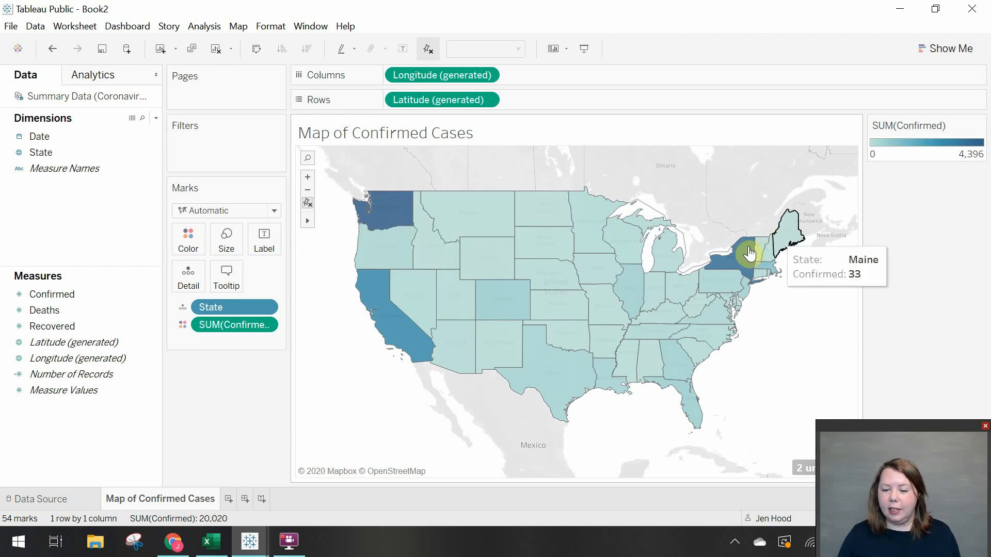
mouse_move(743, 266)
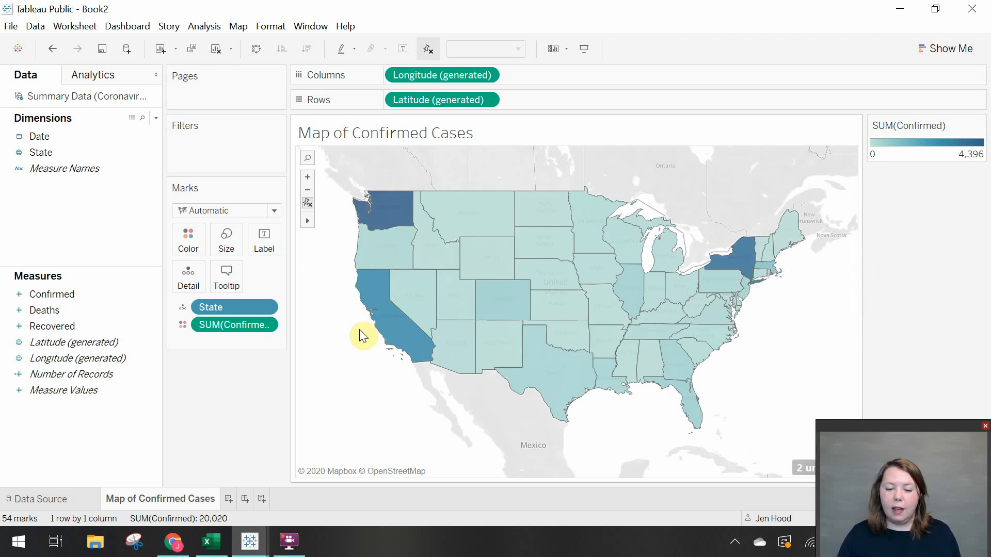
mouse_move(388, 324)
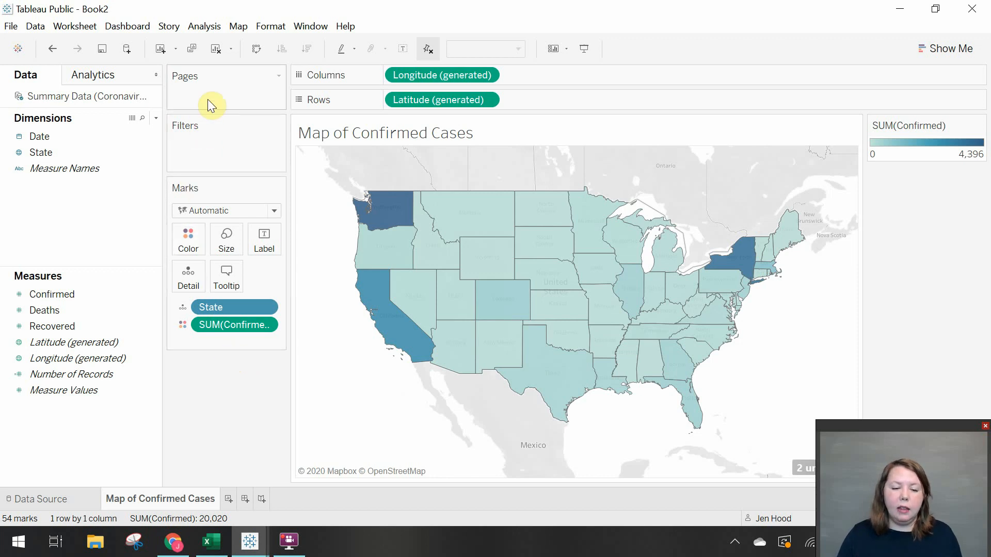
click(44, 138)
drag(44, 138, 197, 92)
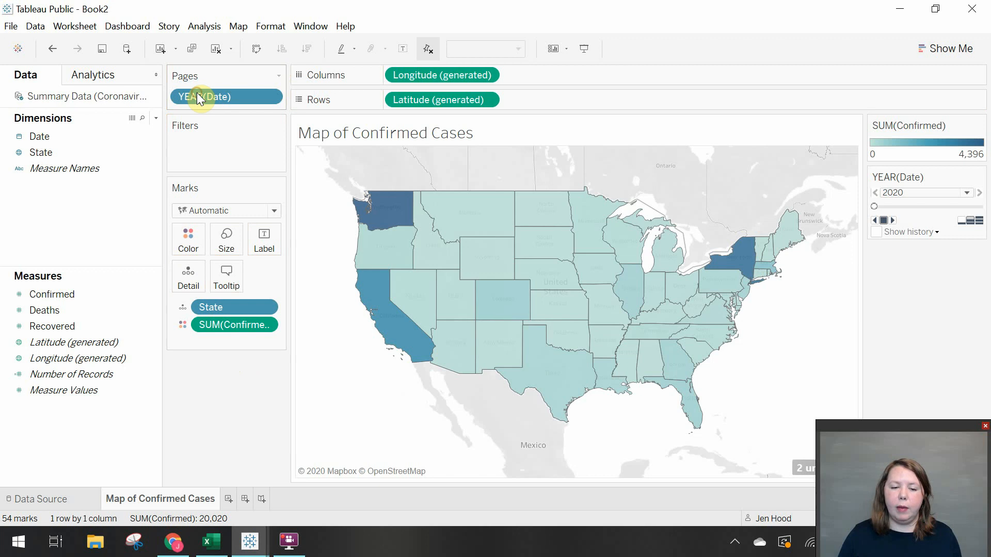
click(269, 98)
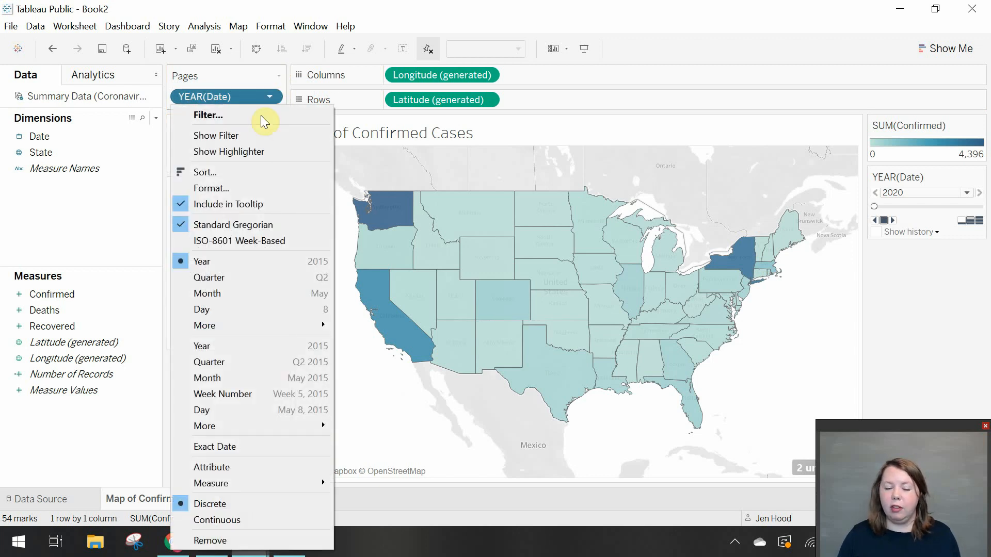
click(232, 448)
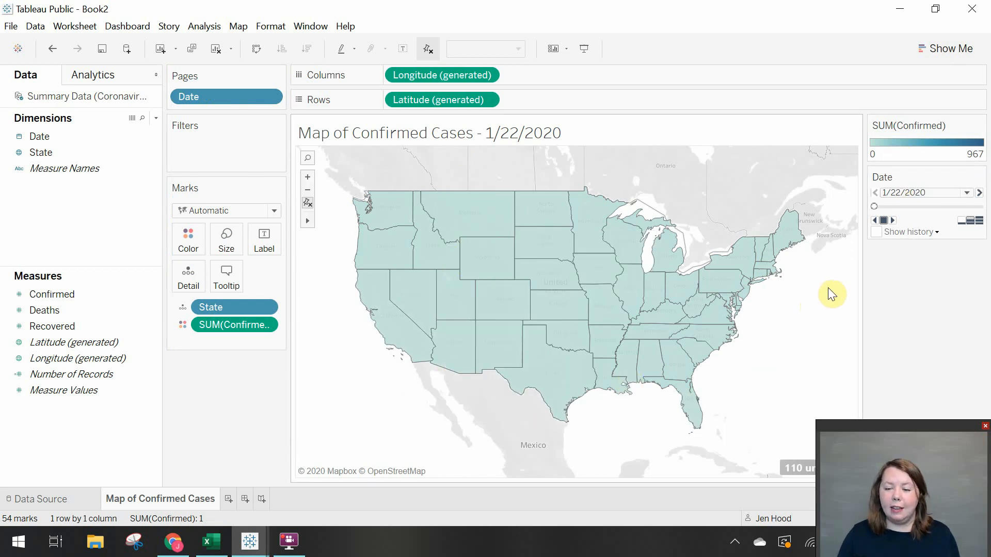
click(892, 221)
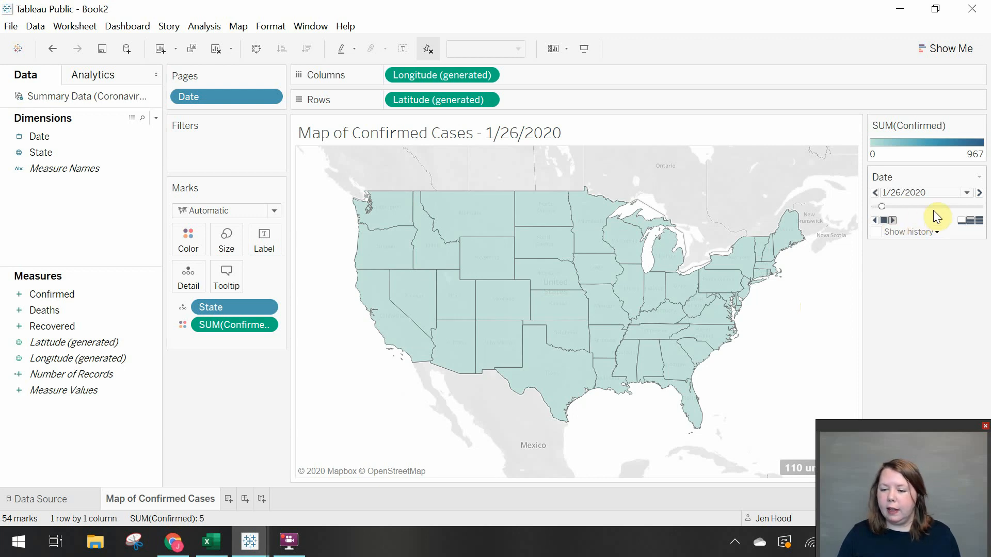
click(947, 207)
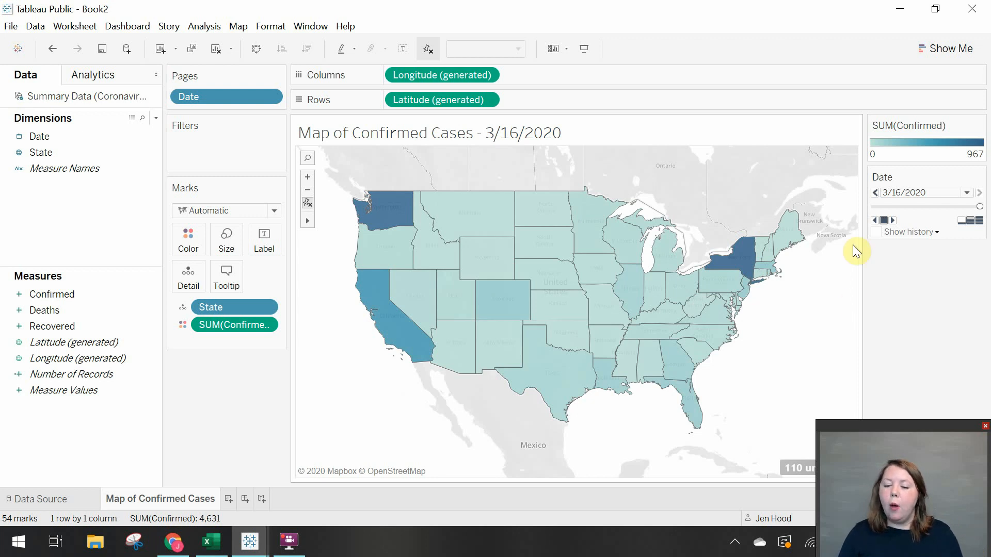
- Switch the Confirmed color palette to Custom Diverging and set its low-end color to light green #d8ffbe
double_click(918, 143)
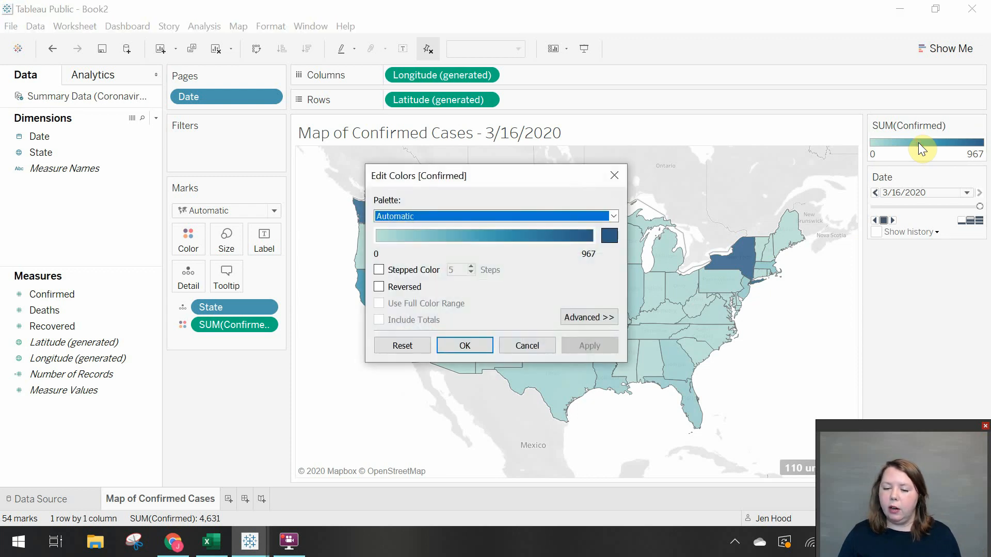
click(613, 216)
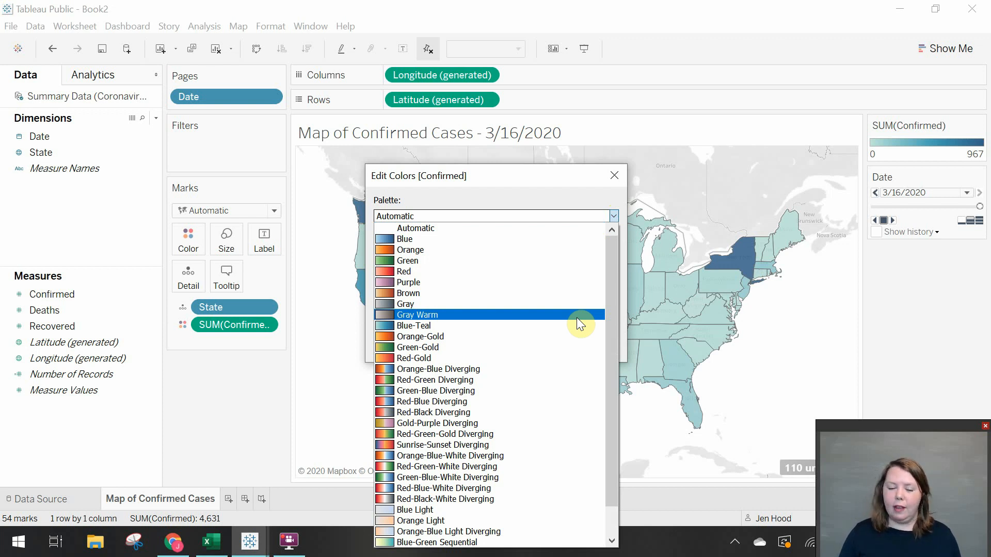
scroll(580, 324, down, 1)
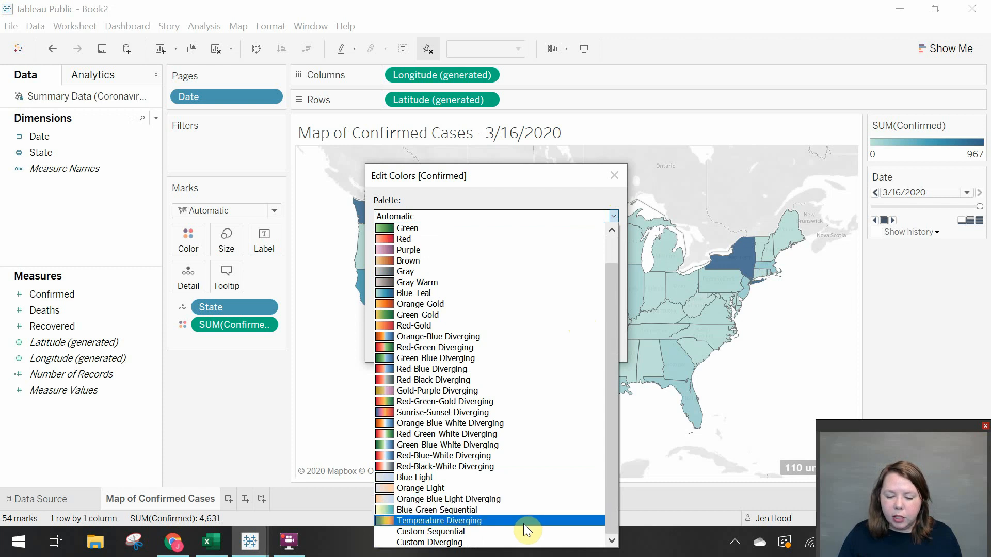
click(528, 543)
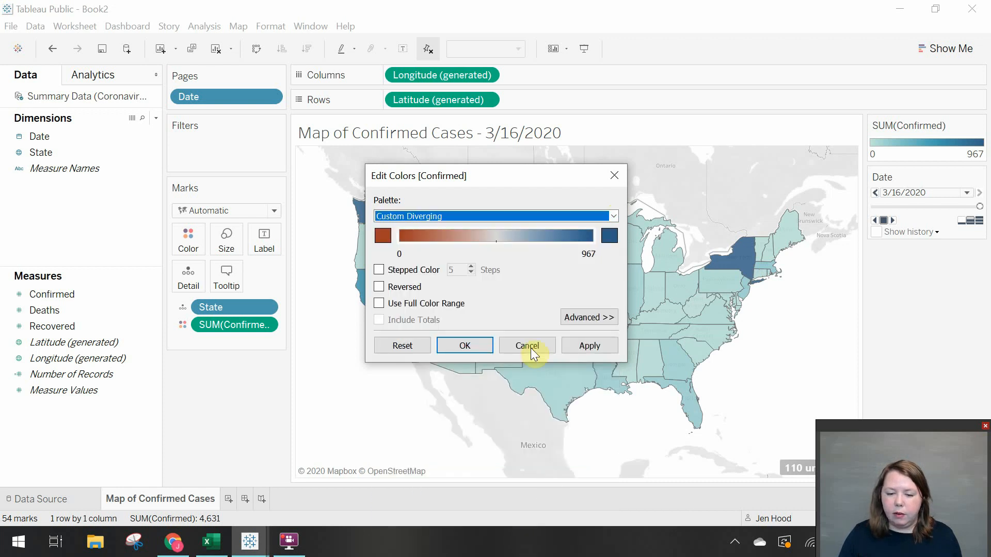
click(382, 235)
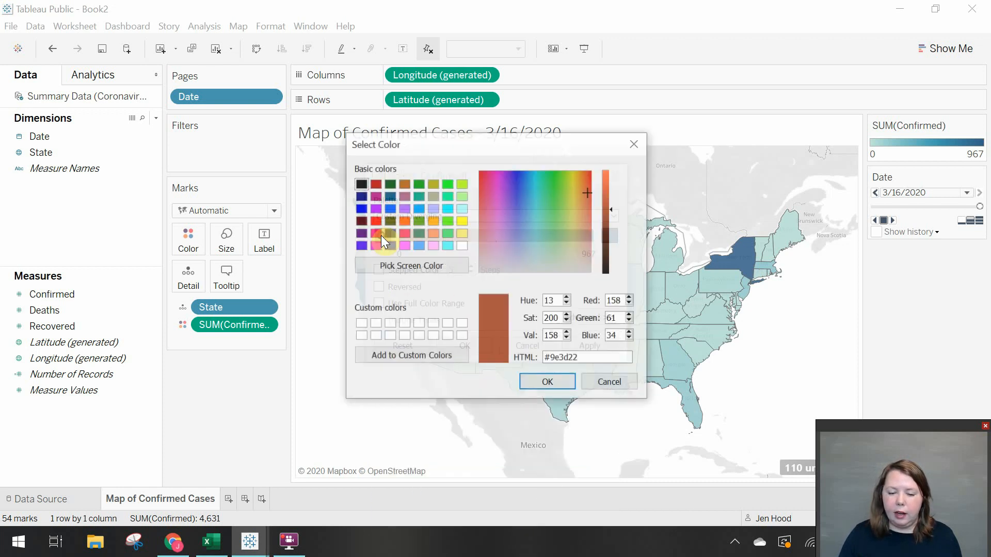
click(462, 197)
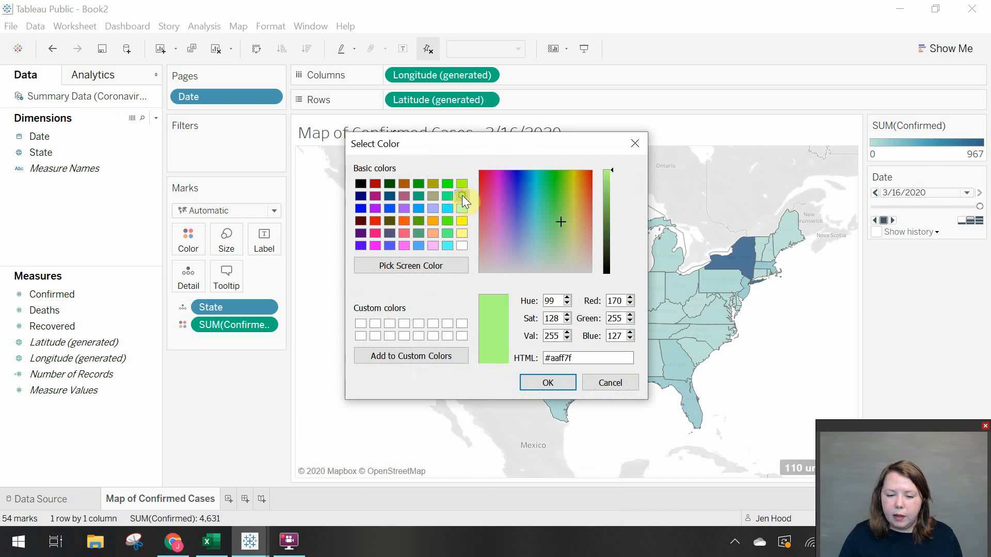
drag(558, 218, 562, 247)
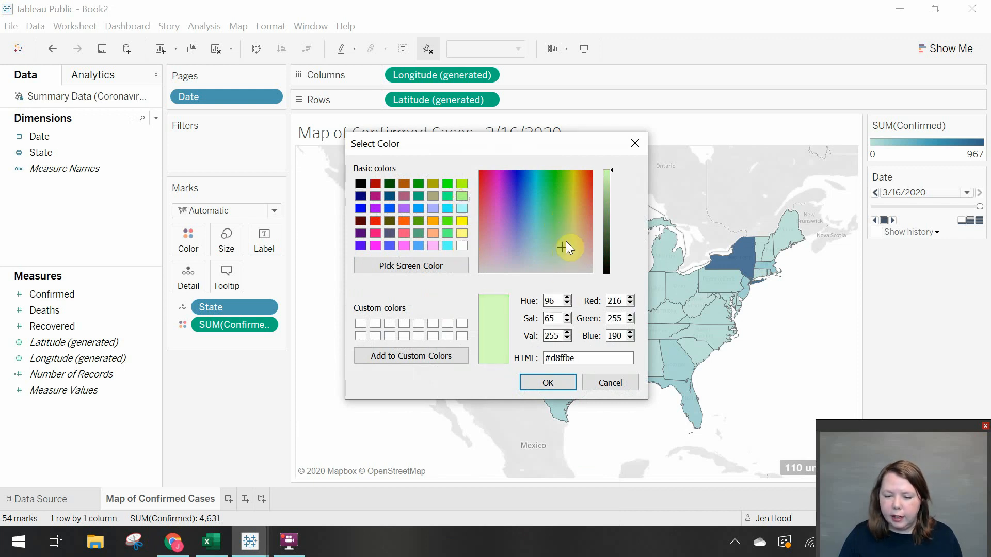
click(546, 383)
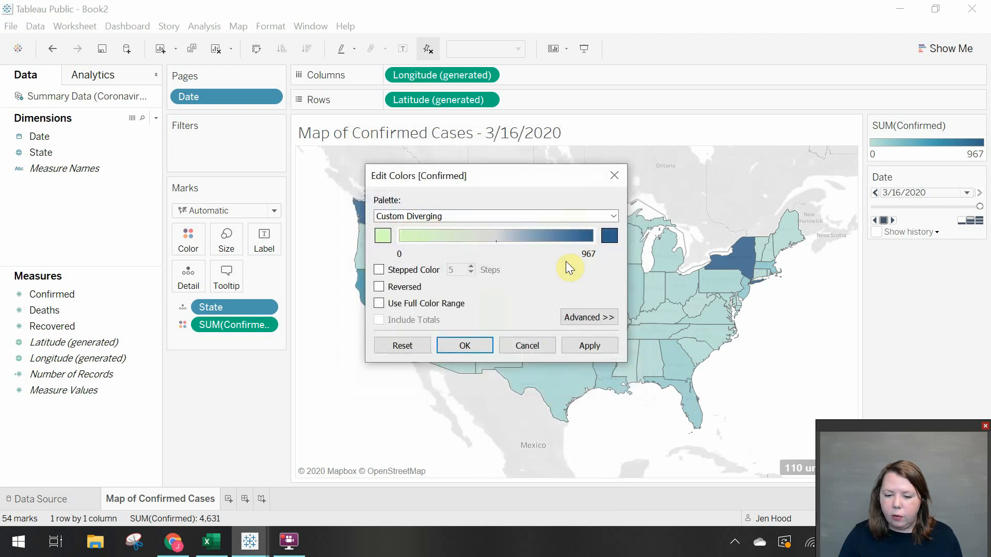
- Set the high-end color of the custom palette to dark red #730000
click(609, 236)
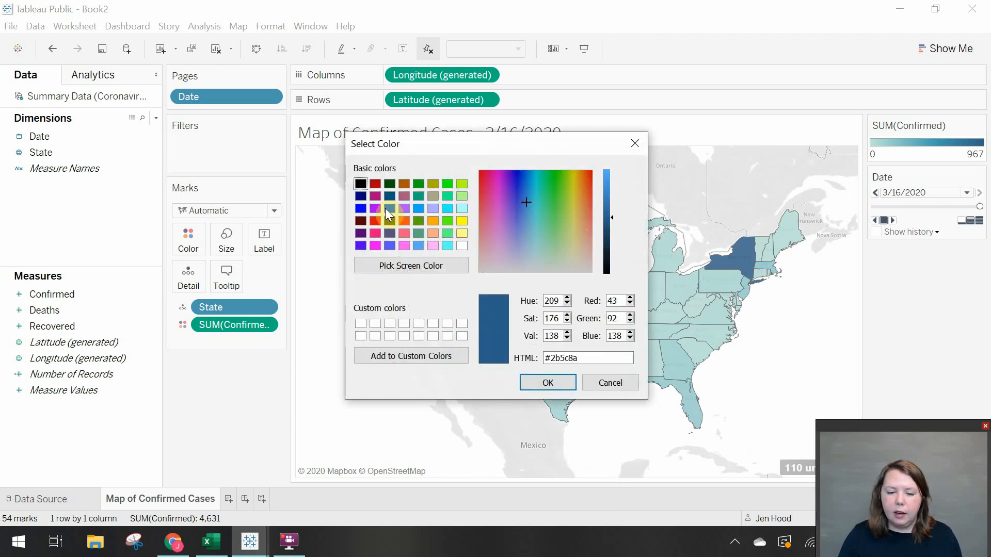
click(375, 184)
drag(616, 204, 611, 227)
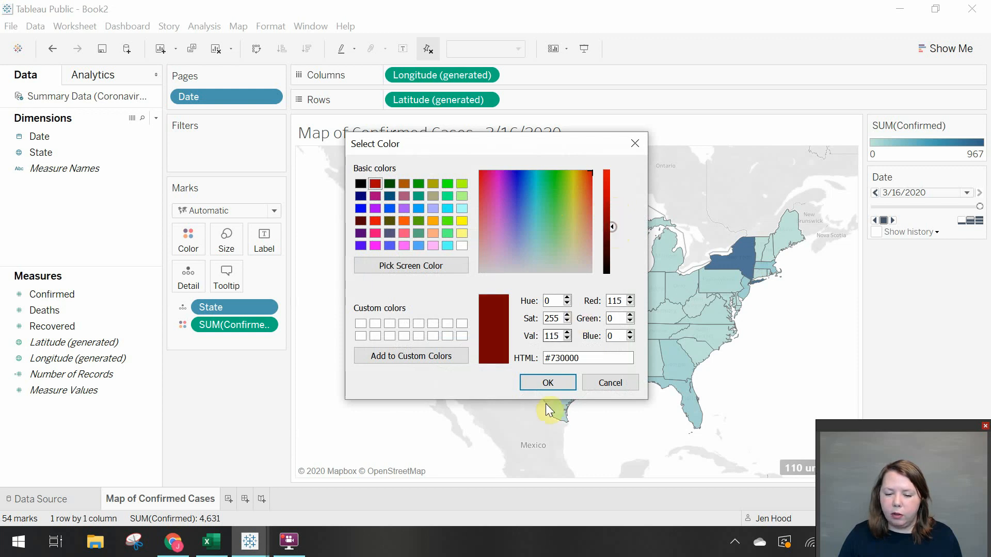
click(547, 382)
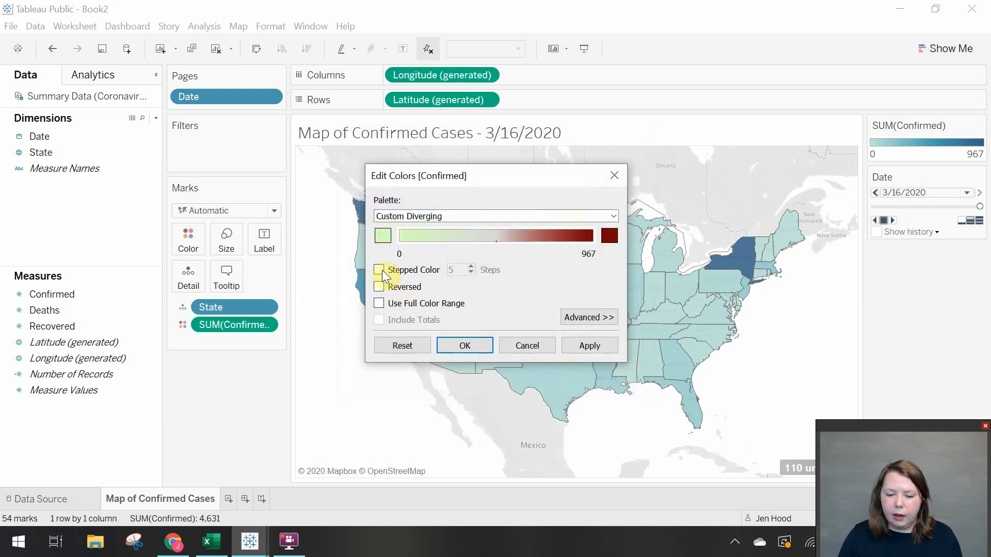
- Use the full color range and fix it to start at 0 and end at 1000
click(594, 317)
click(401, 303)
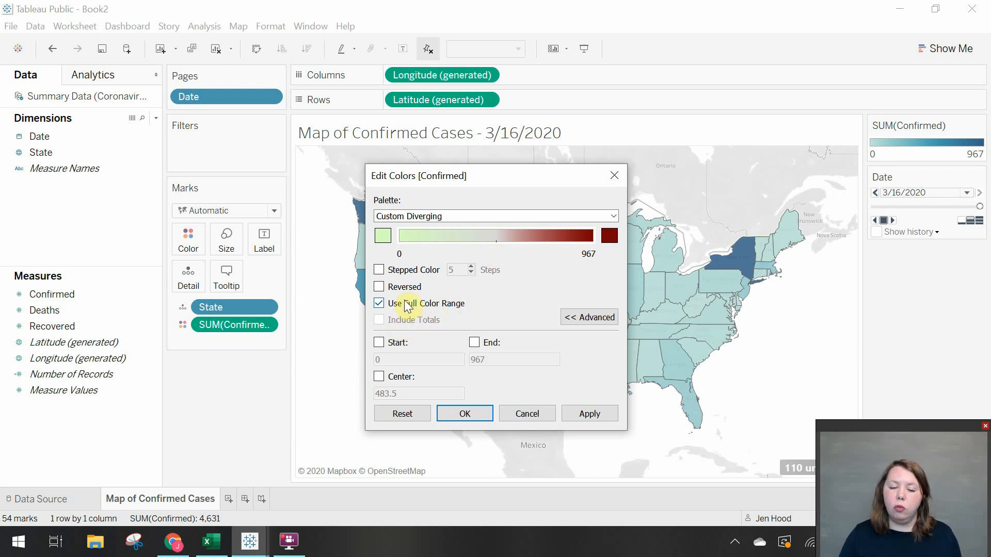
click(380, 343)
click(474, 343)
double_click(492, 362)
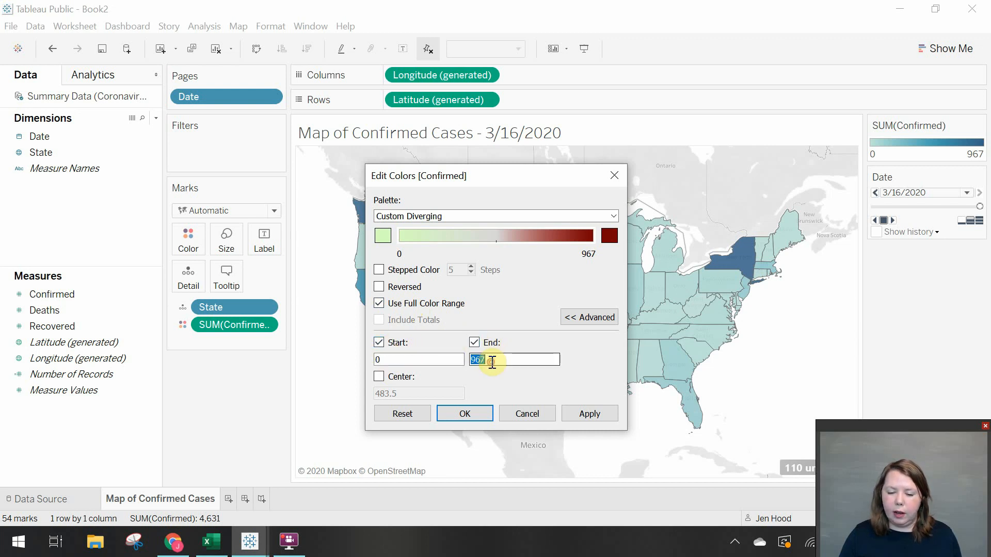
text(1000)
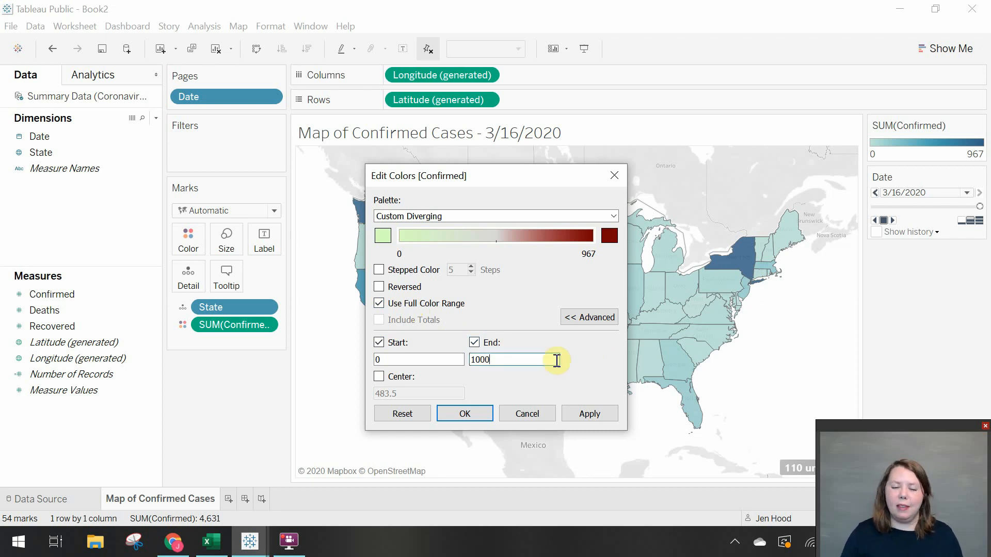
- Try a custom center of 1 on the map's color range and clear it again
click(380, 376)
double_click(389, 394)
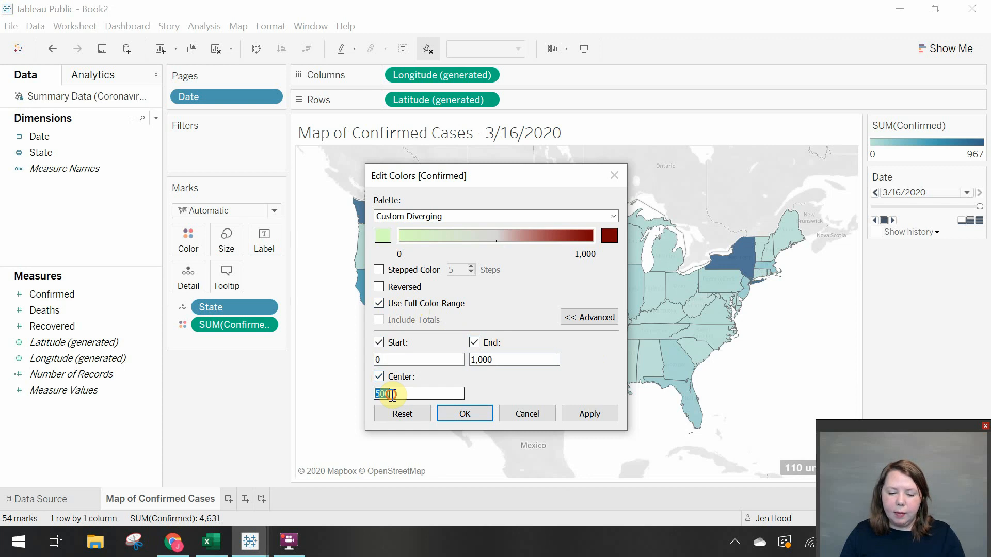
text(1)
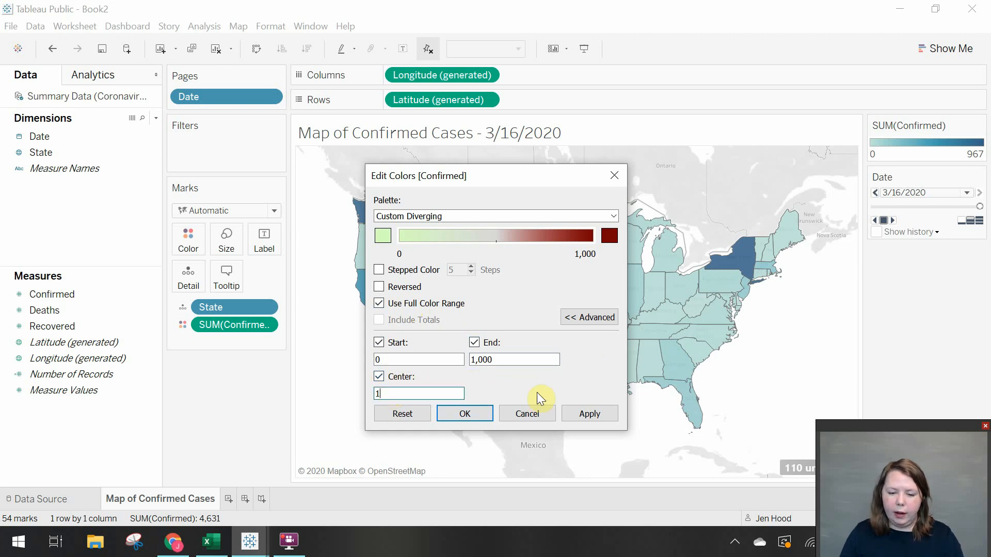
click(581, 411)
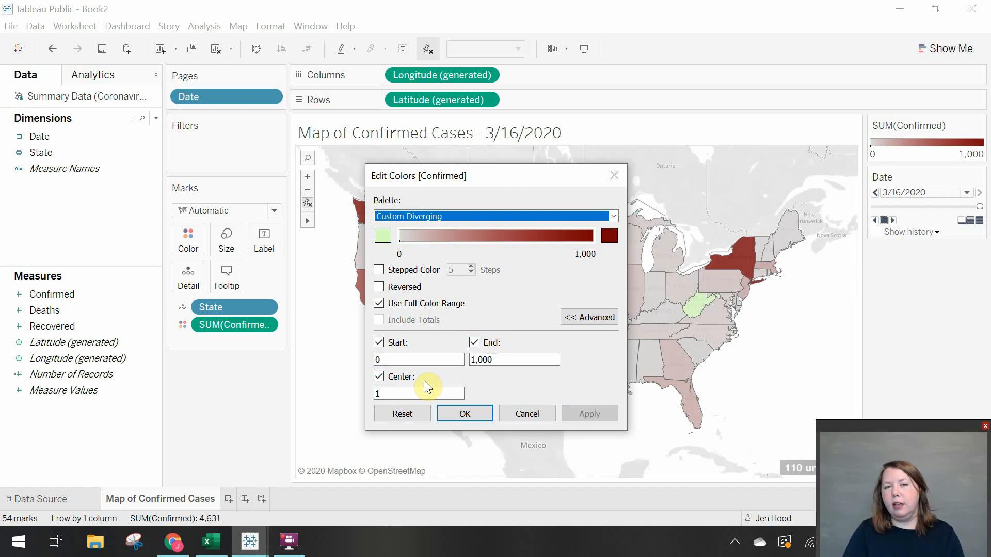
click(379, 376)
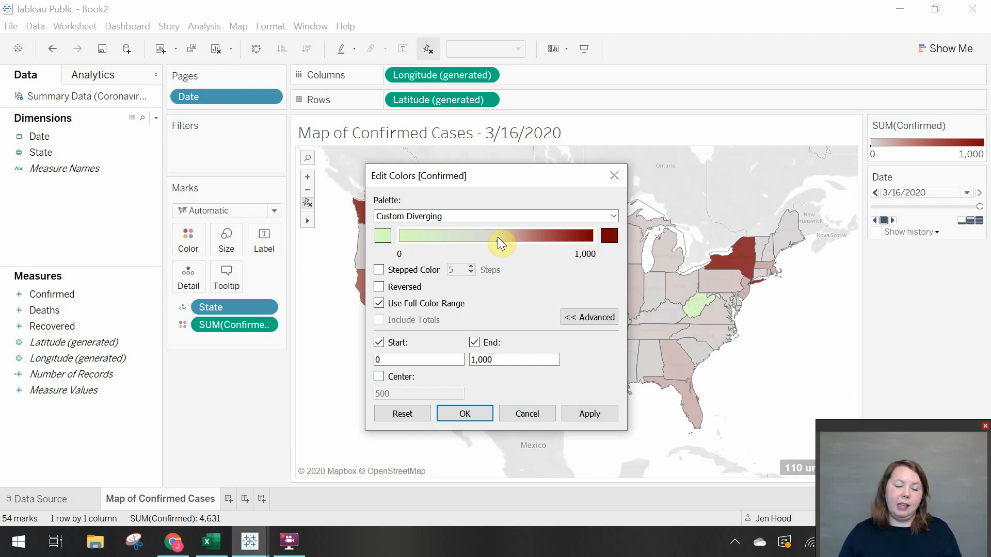
- Set the color range's center to 1 and accept the custom colors for the map
click(379, 376)
double_click(397, 392)
text(1)
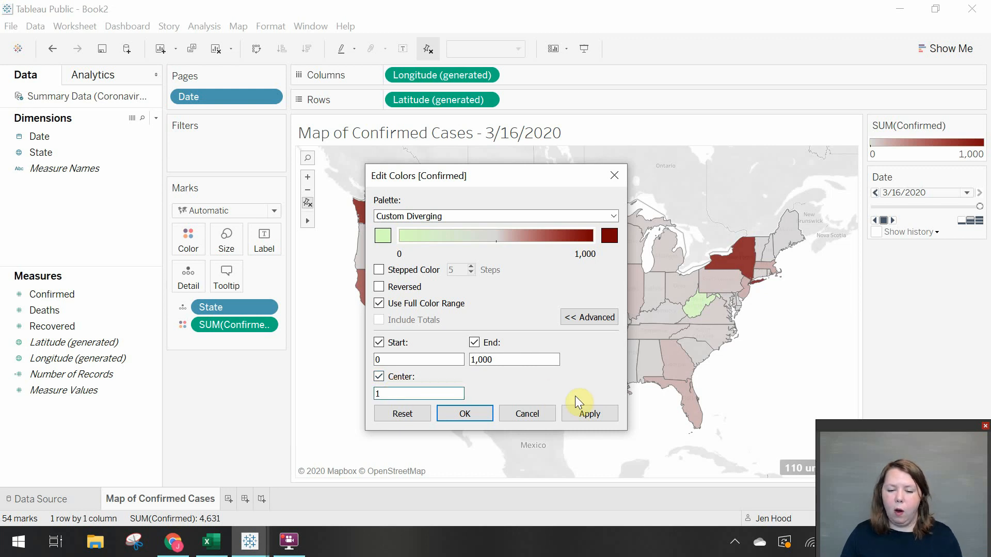
click(581, 408)
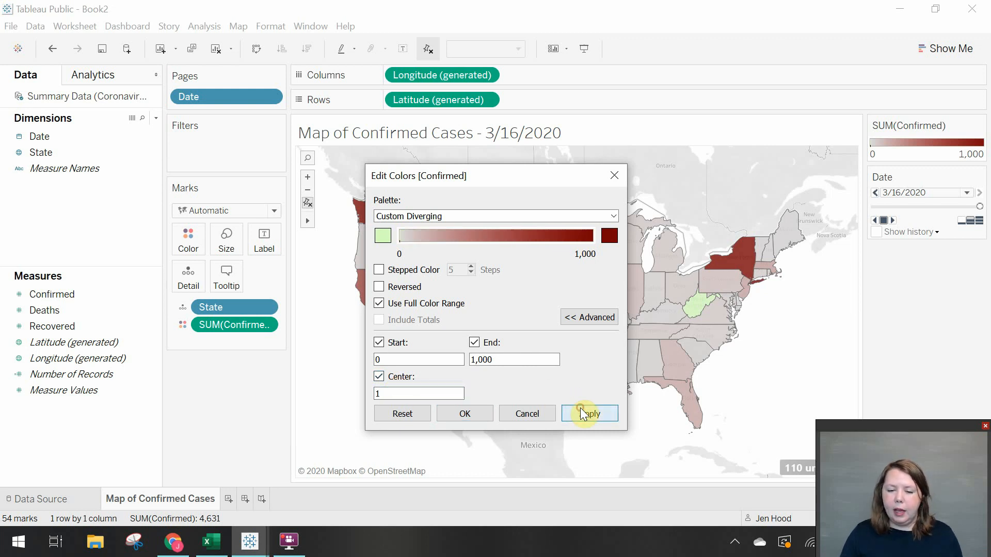
click(466, 413)
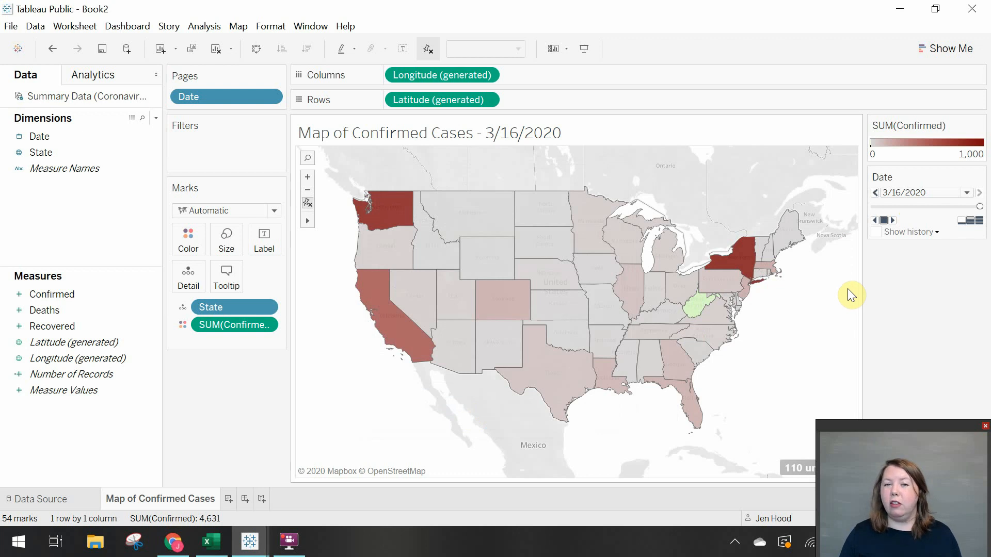
- Replay the map's date animation through 3/16/2020 to review the new colors over time
drag(940, 205, 948, 207)
click(891, 220)
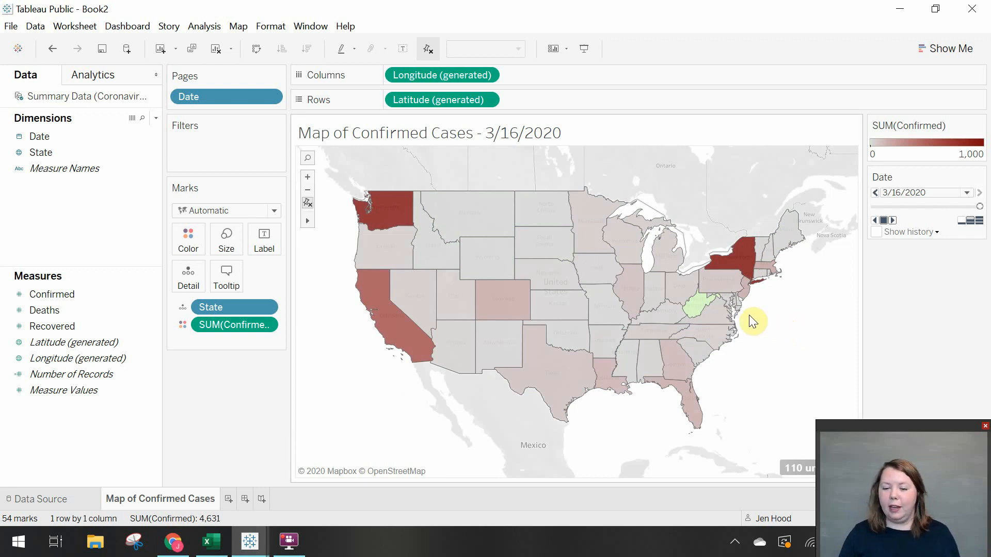
- Add a new worksheet and name it Cumulative Confirmed
mouse_move(694, 310)
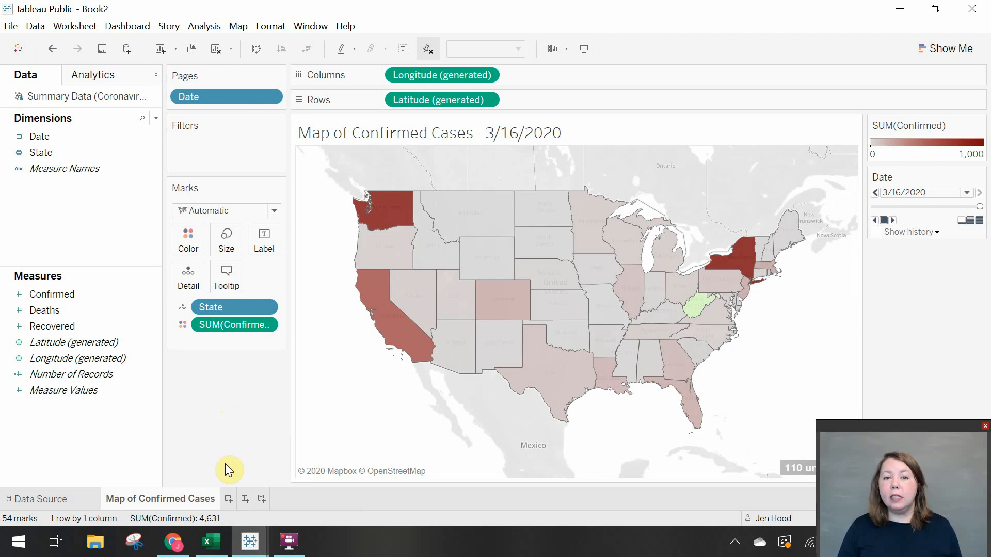
click(227, 499)
double_click(236, 499)
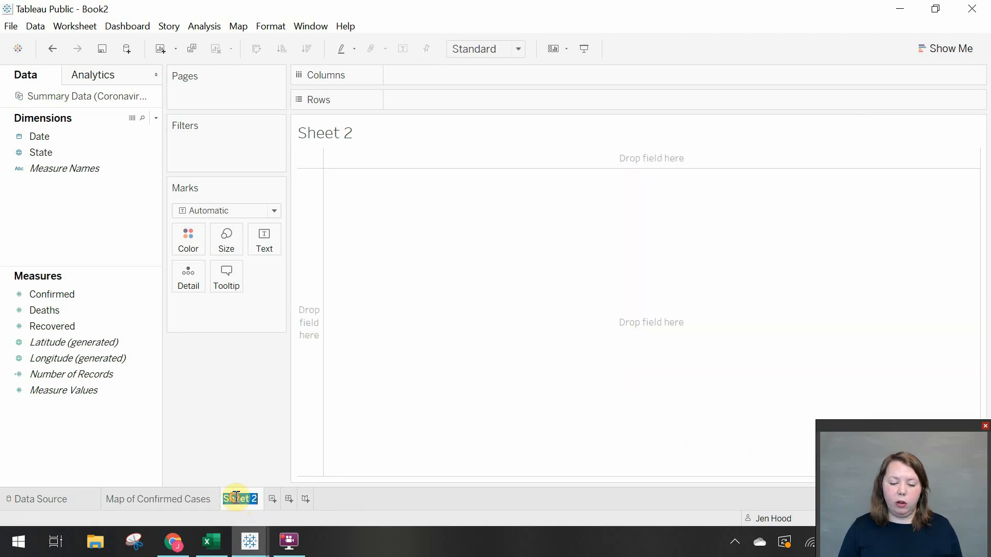
text(Cumulati)
text(ve COVI)
key(BackSpace)
key(BackSpace)
key(BackSpace)
text(onfrie)
key(BackSpace)
key(BackSpace)
key(BackSpace)
text(irmed)
key(Return)
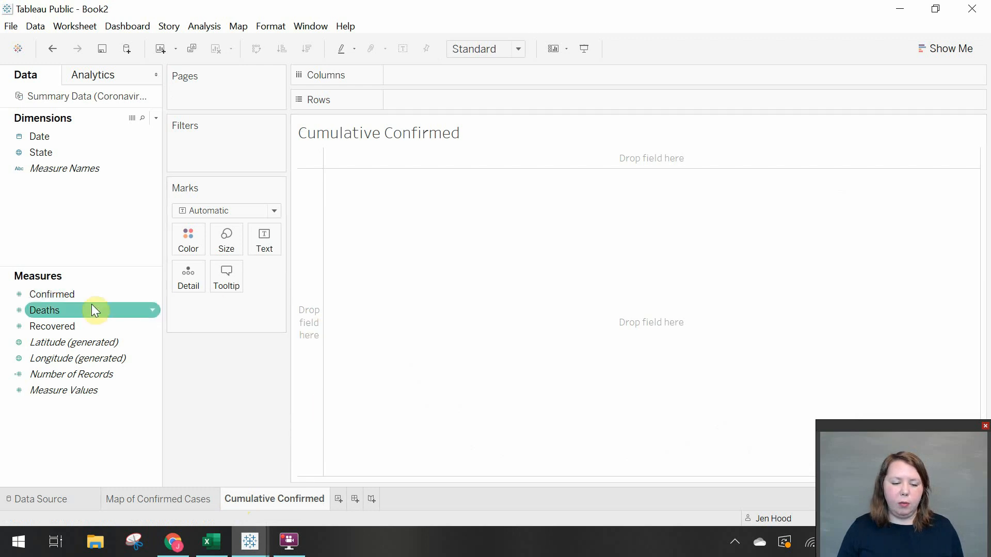
- Plot the sum of Confirmed in rows against Date in columns, with Date set to exact dates
drag(43, 135, 429, 75)
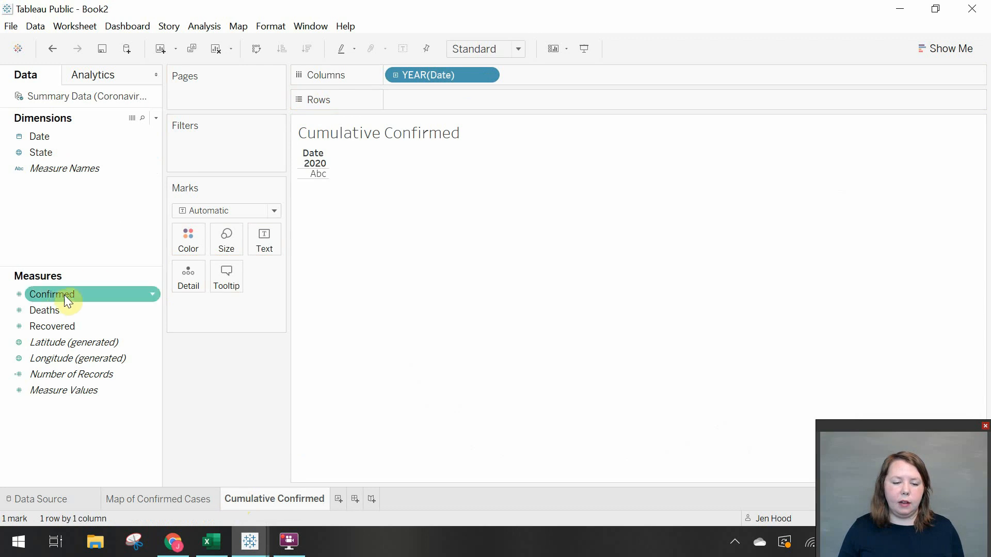
drag(54, 298, 473, 106)
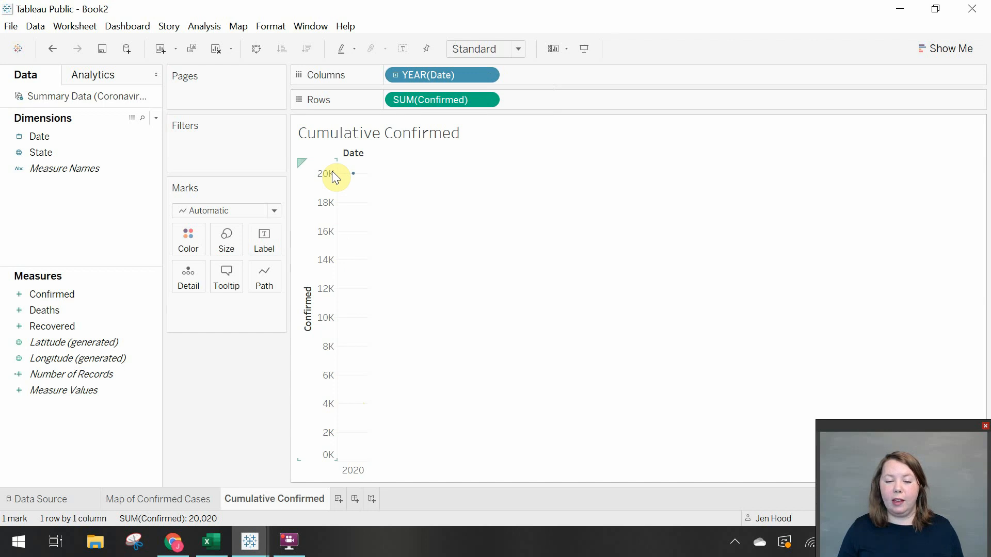
click(488, 75)
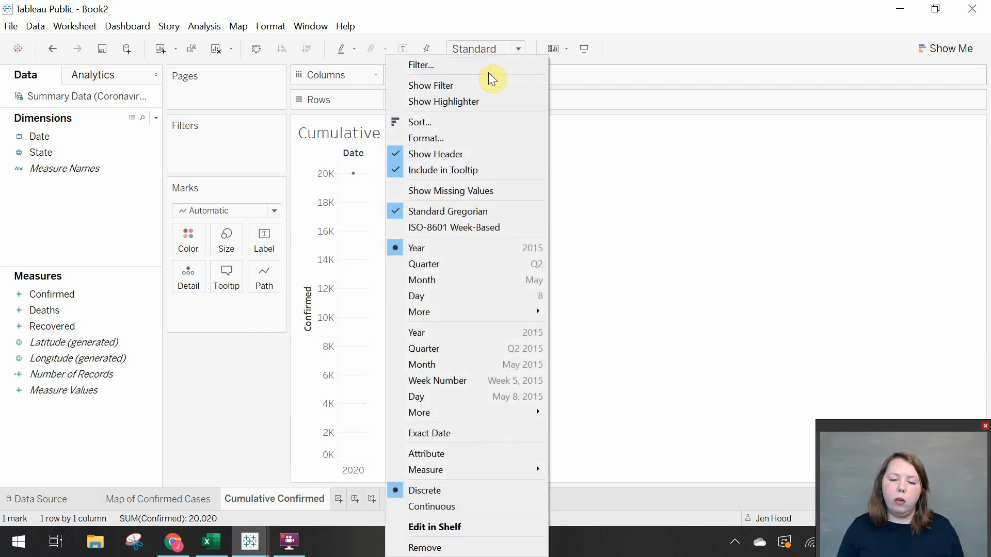
click(592, 73)
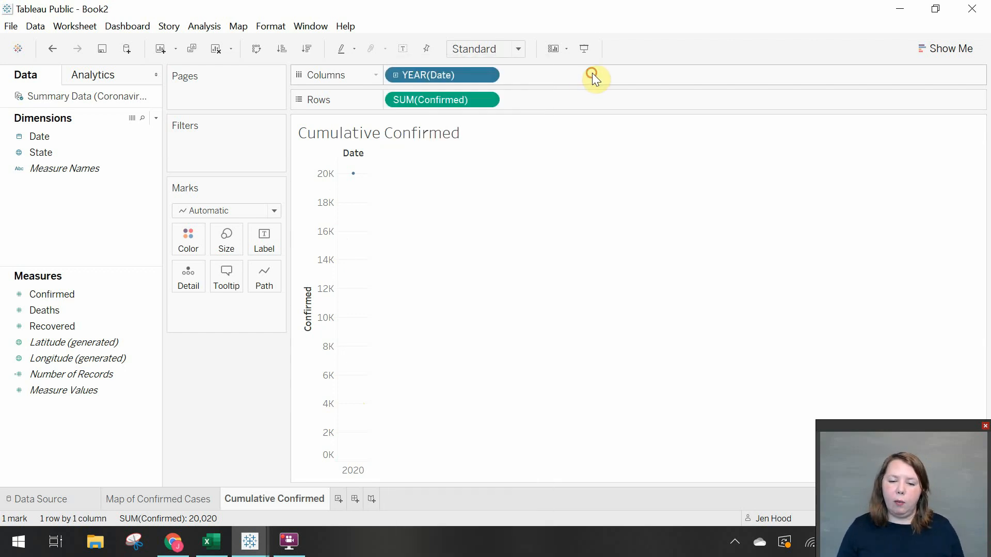
click(489, 76)
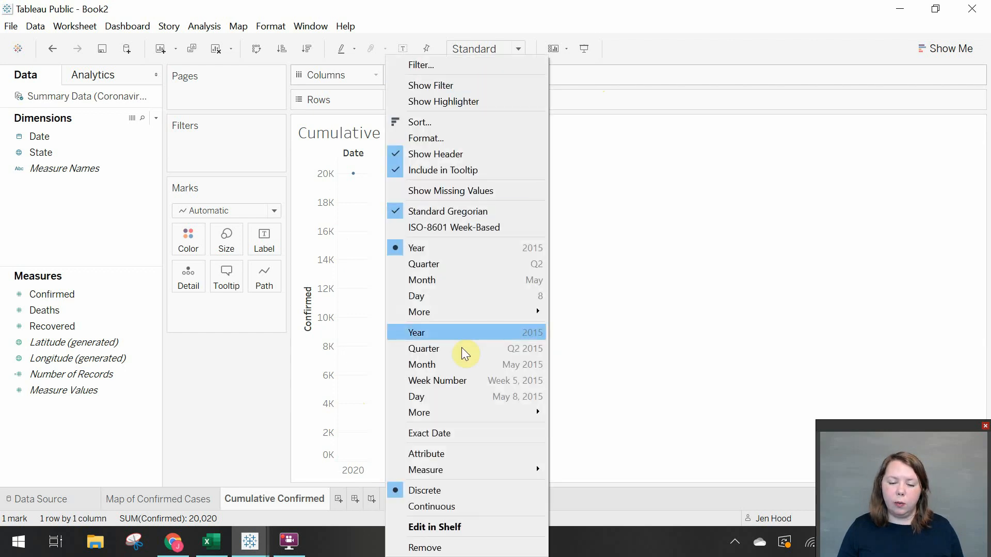
click(459, 432)
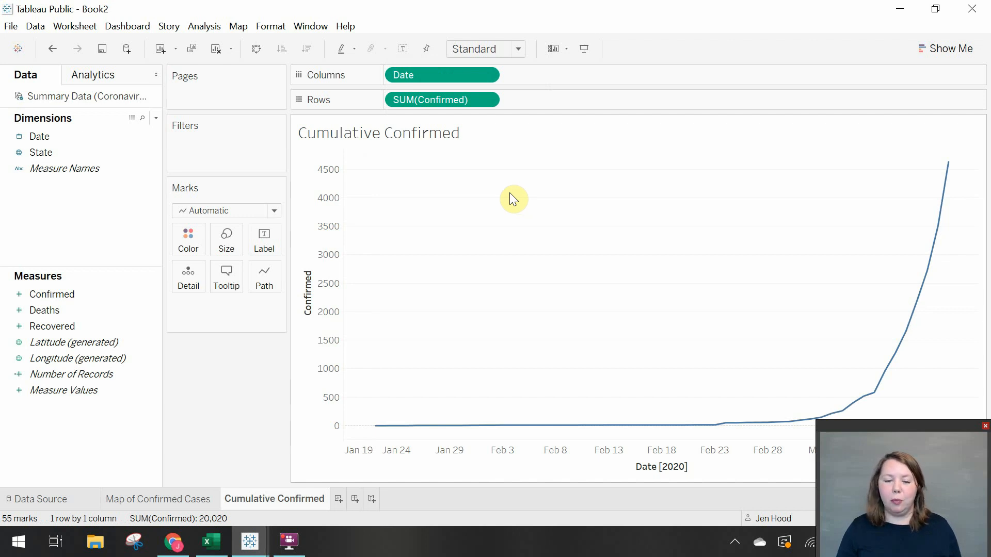
- Change the mark type of the Cumulative Confirmed chart from Automatic to Bar
mouse_move(945, 201)
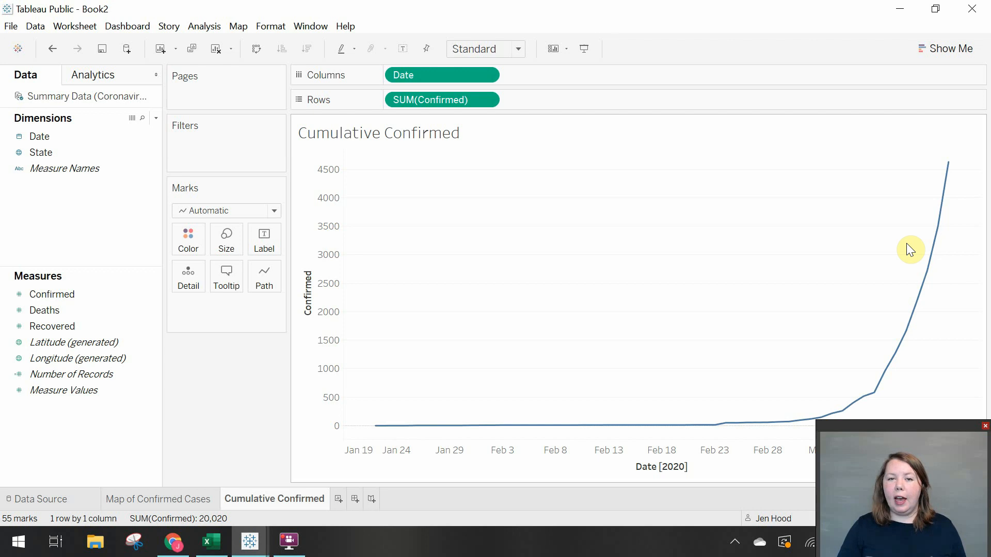
click(249, 212)
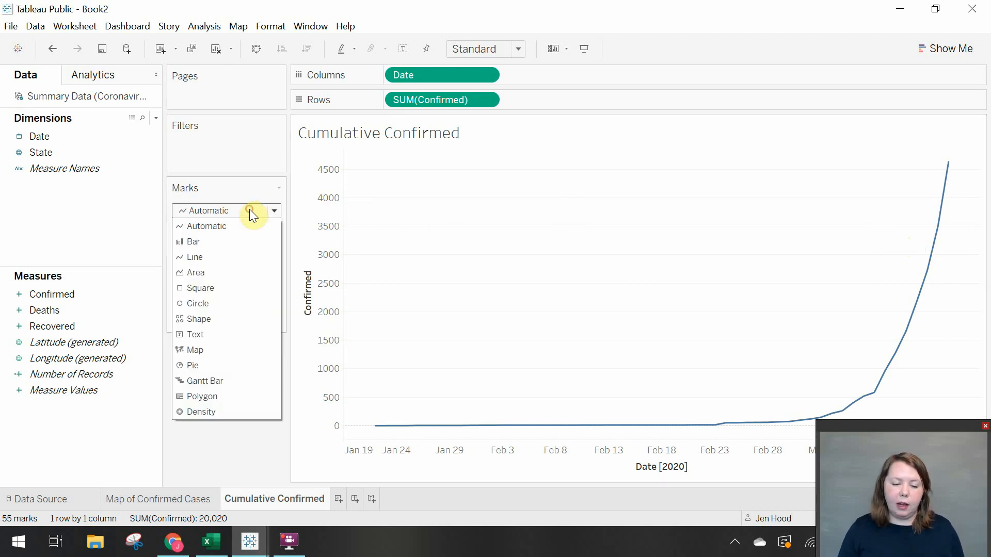
click(246, 241)
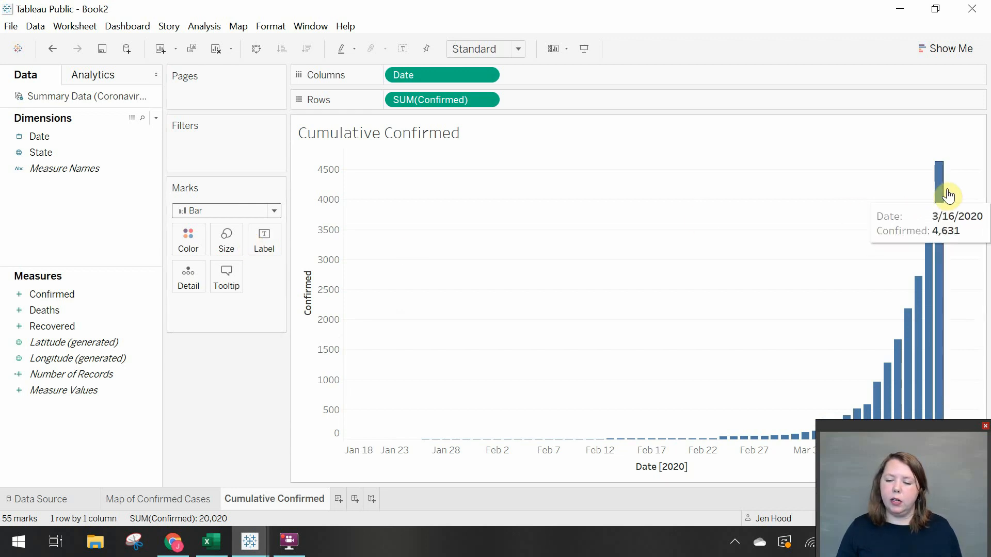
click(937, 428)
drag(937, 426, 934, 491)
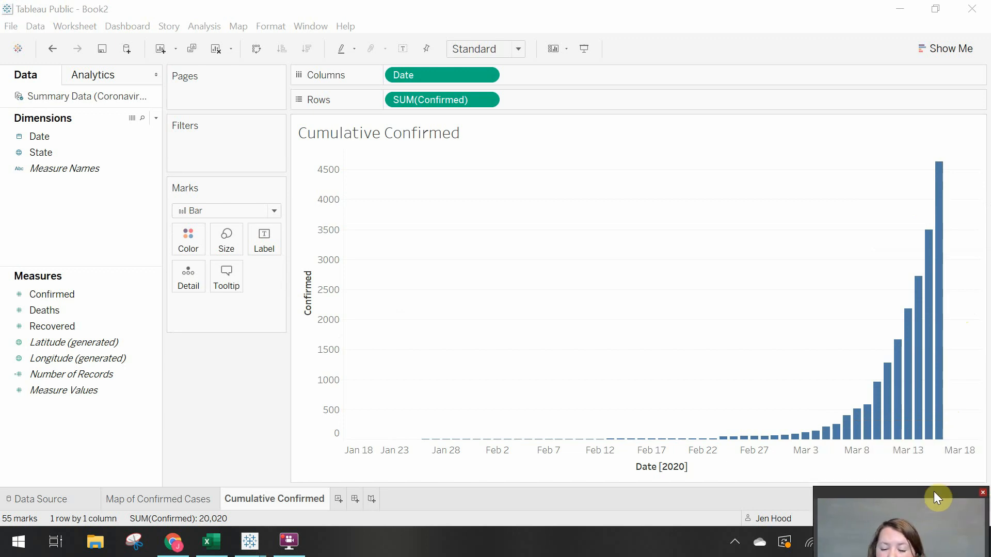
drag(934, 491, 937, 427)
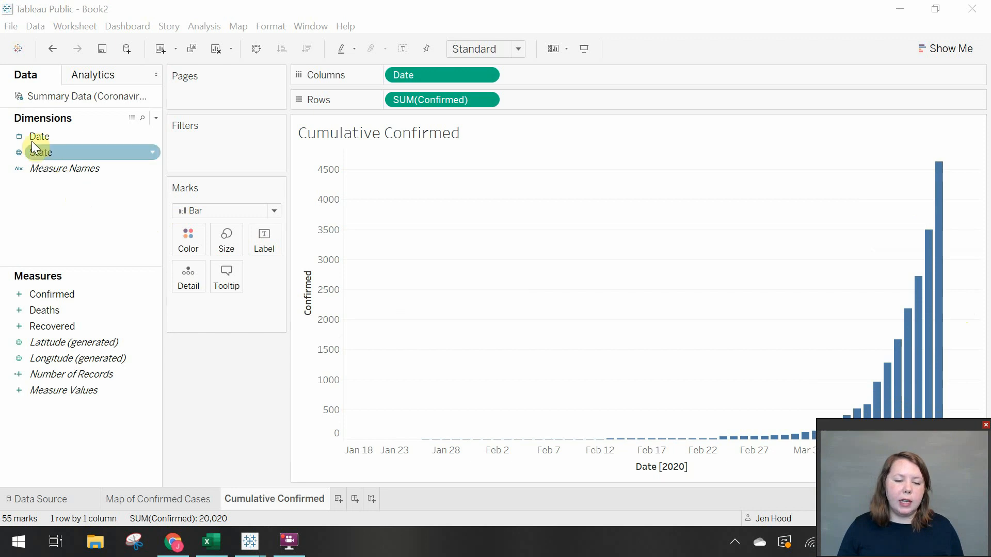
- Page the bar chart by Date as exact dates and play the animation forward
drag(32, 137, 184, 103)
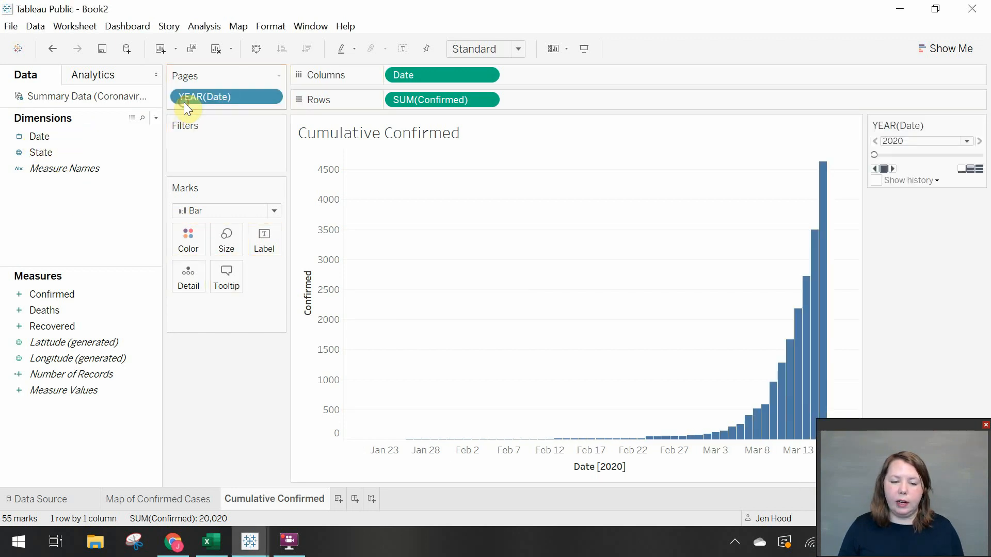
click(271, 97)
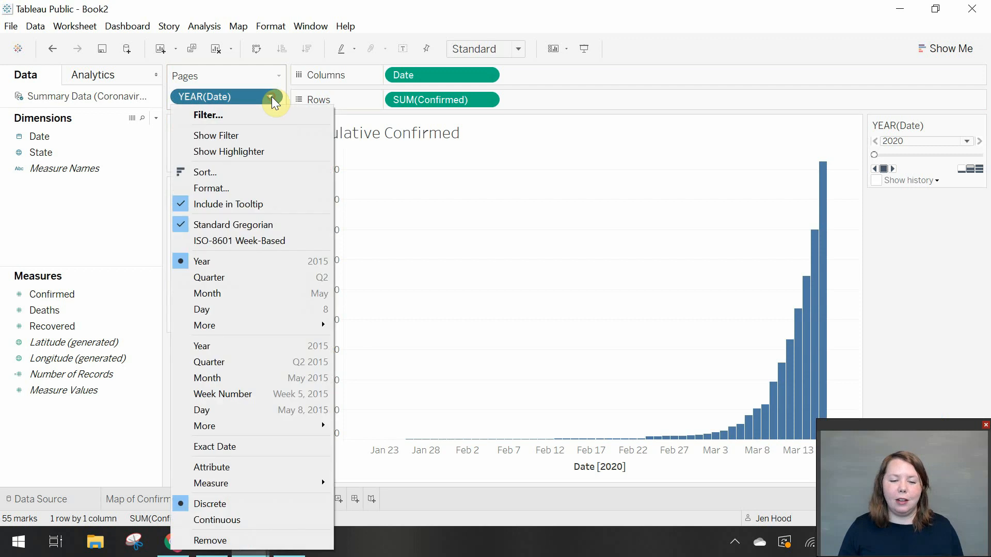
click(240, 446)
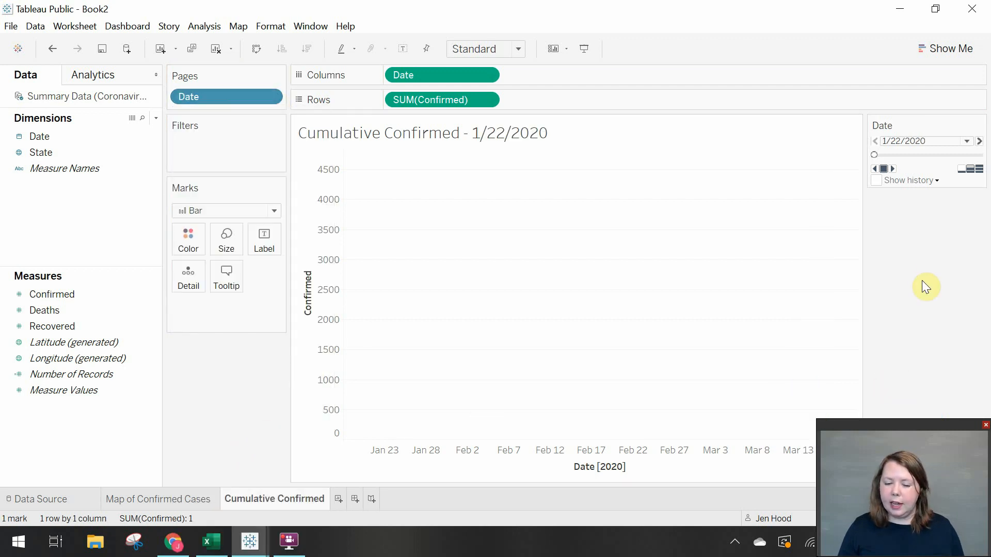
click(893, 170)
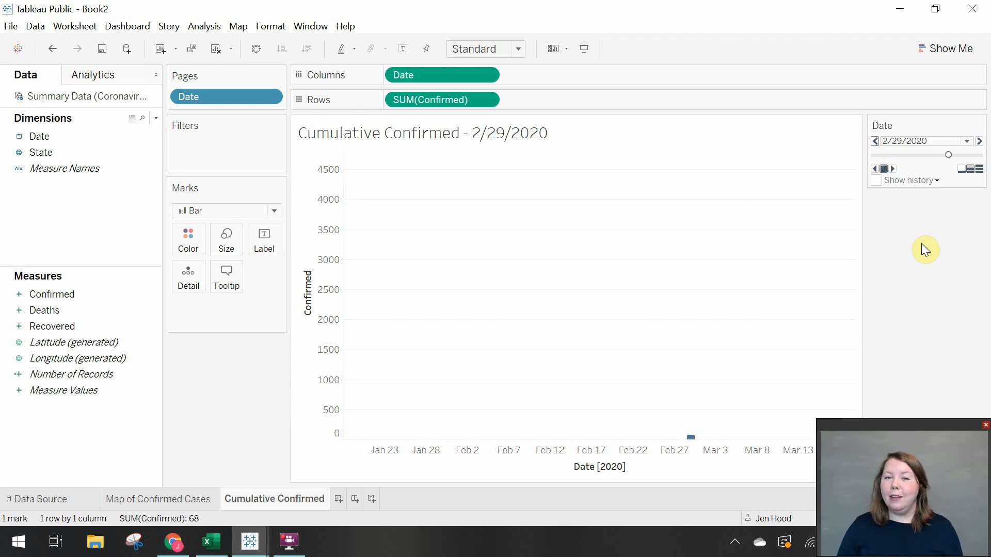
- Show history for all marks in the bar chart's date animation and play it through 3/16/2020
click(876, 180)
click(893, 168)
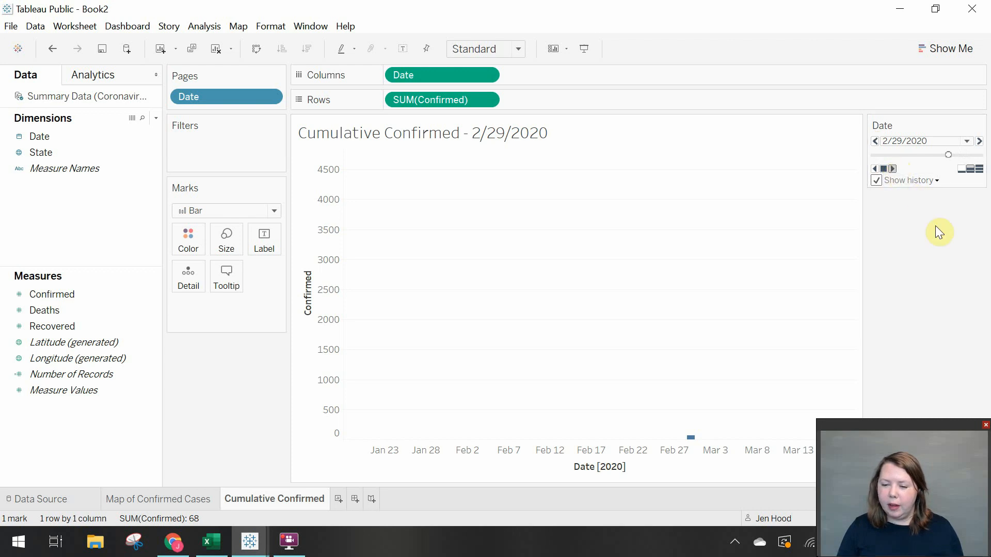
click(887, 169)
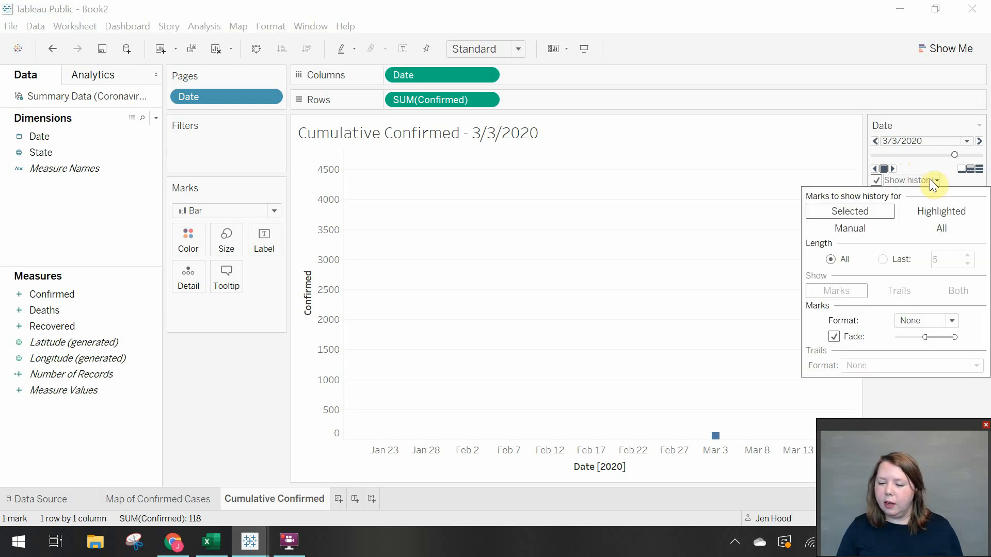
click(940, 230)
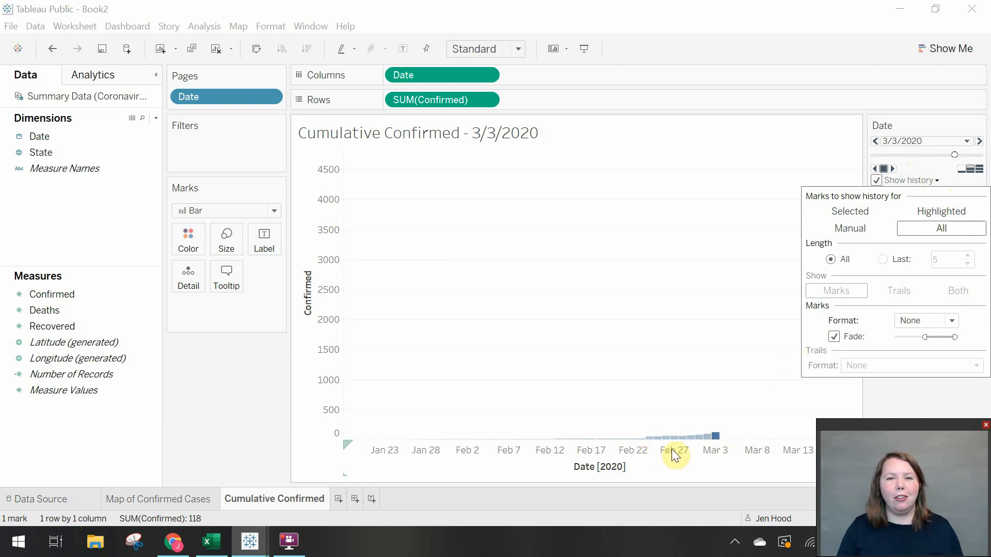
click(936, 180)
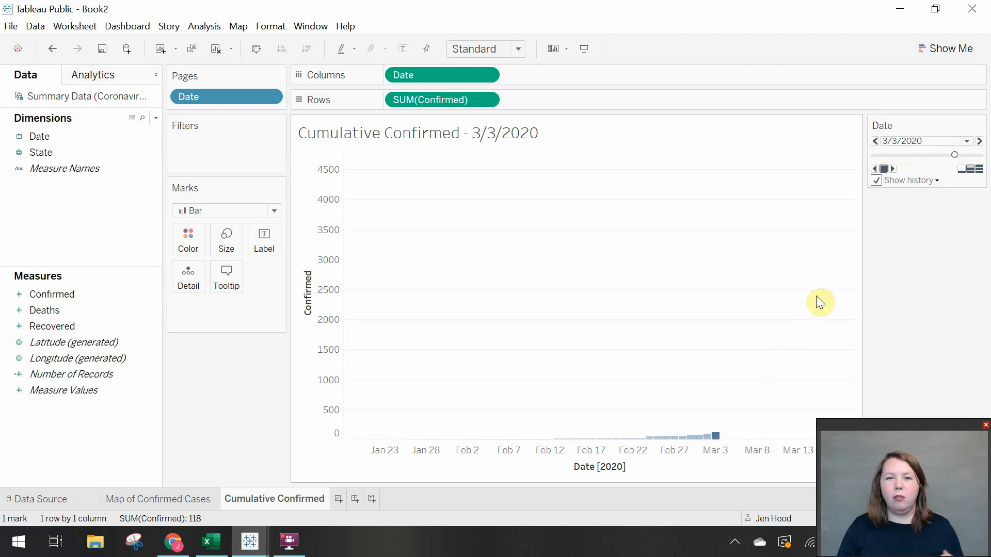
click(894, 170)
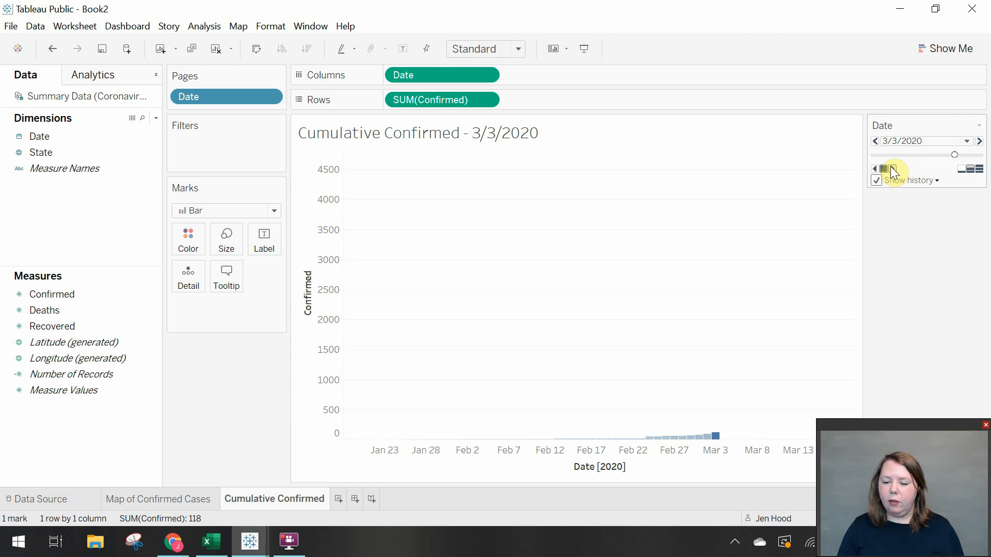
click(893, 169)
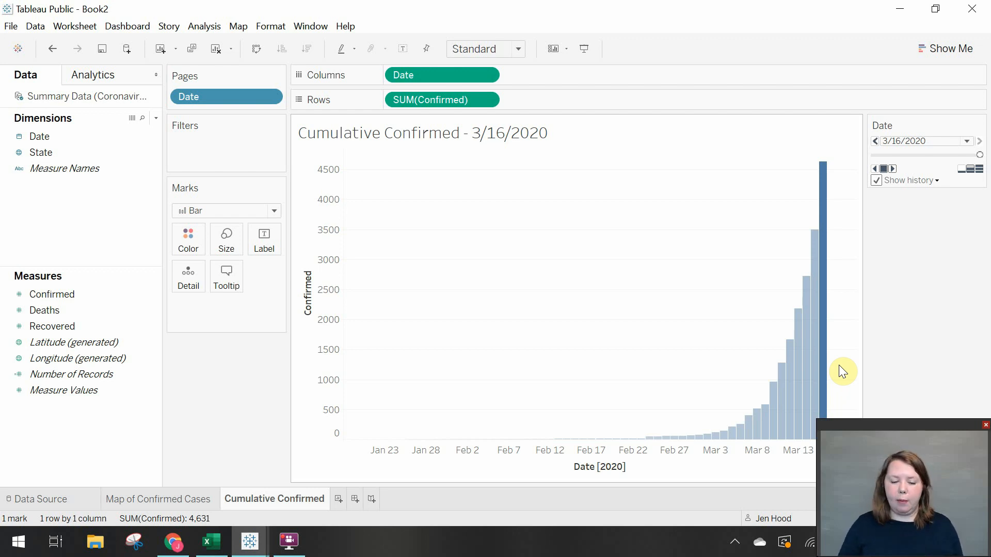
- Add a new worksheet and create a symbol map of Deaths by State
click(338, 498)
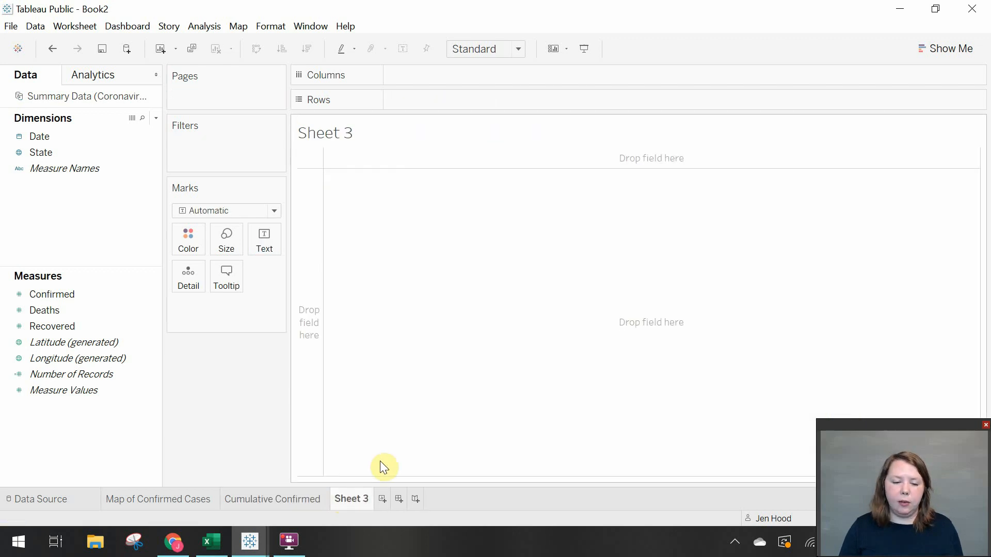
click(60, 151)
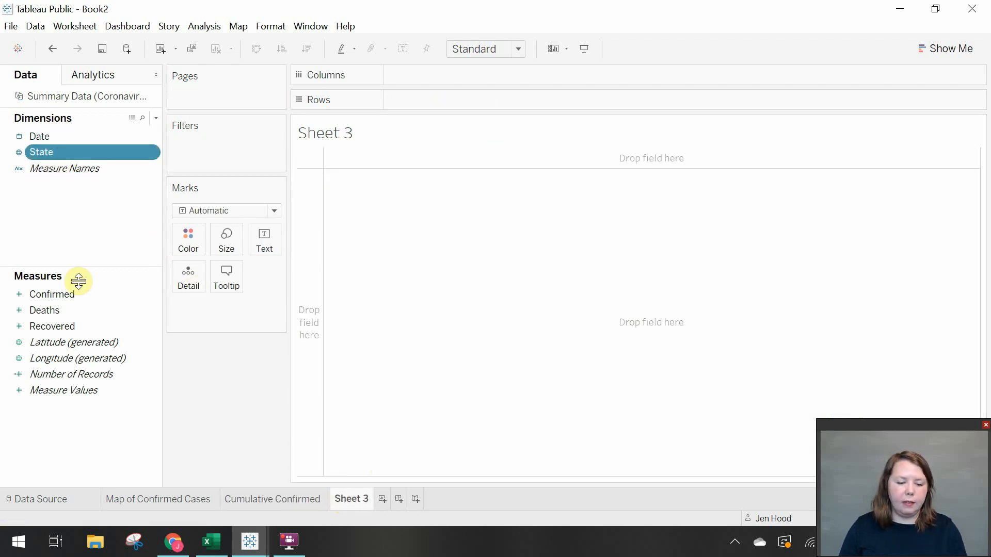
ctrl+click(51, 311)
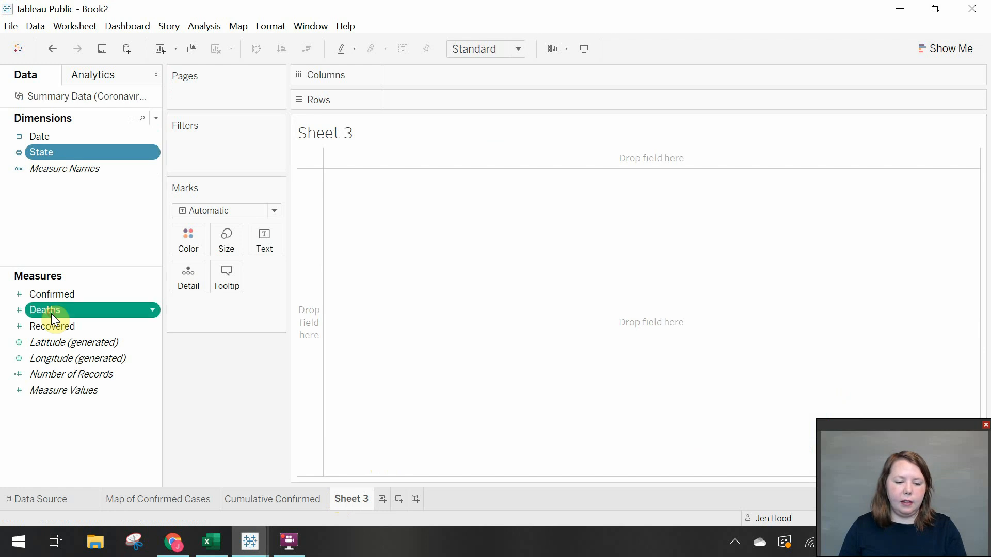
click(957, 48)
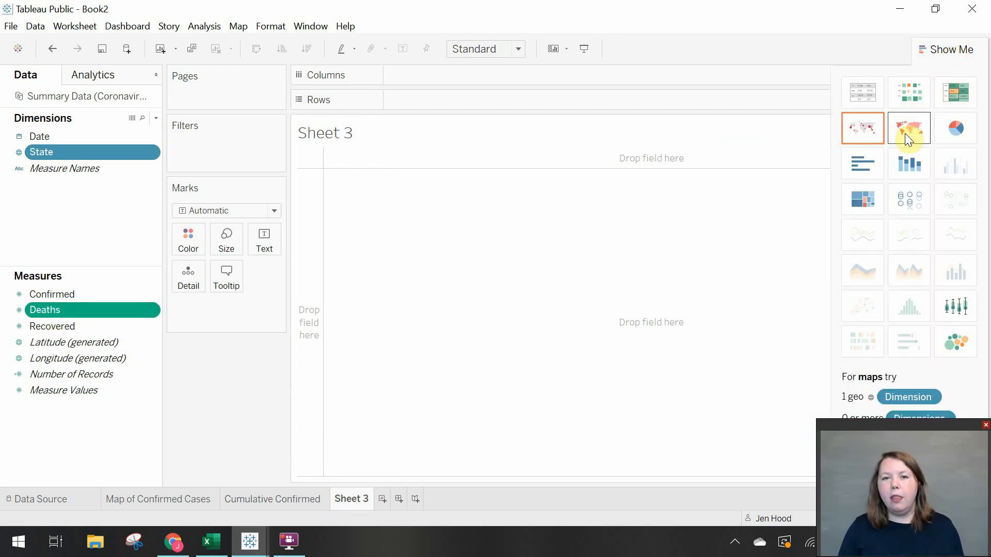
click(860, 128)
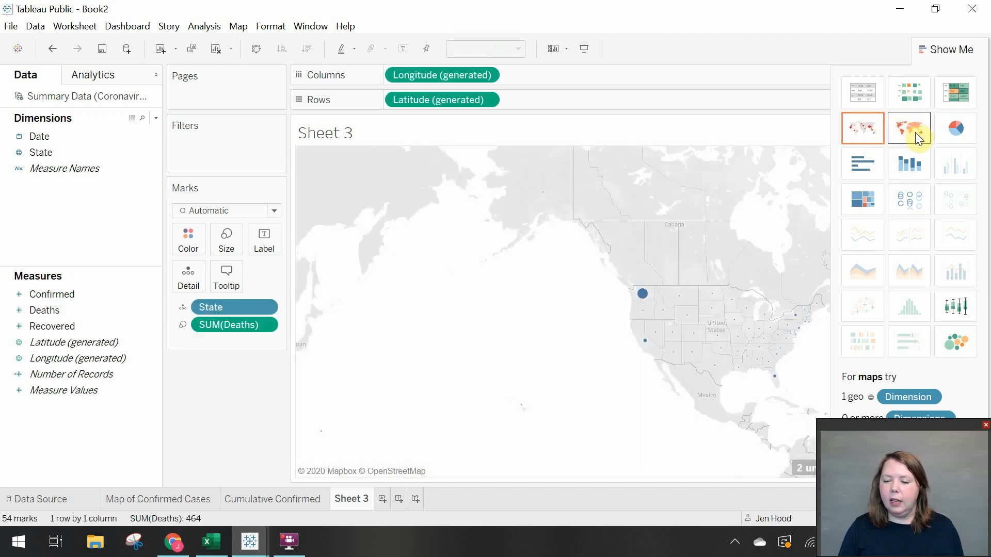
click(952, 49)
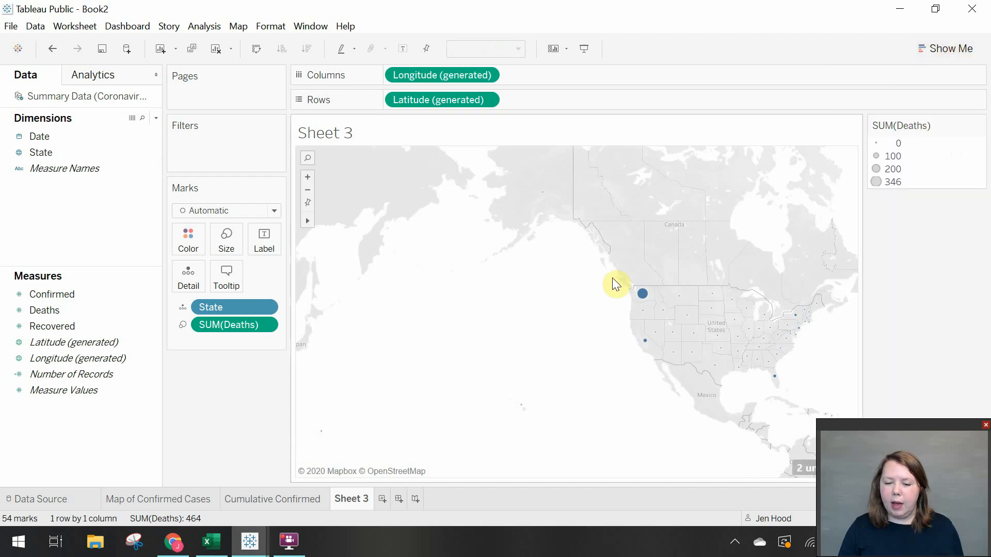
- Frame the deaths map on the contiguous United States using the Pan tool and zooming in
click(306, 220)
click(336, 220)
drag(537, 333, 361, 270)
scroll(556, 322, up, 3)
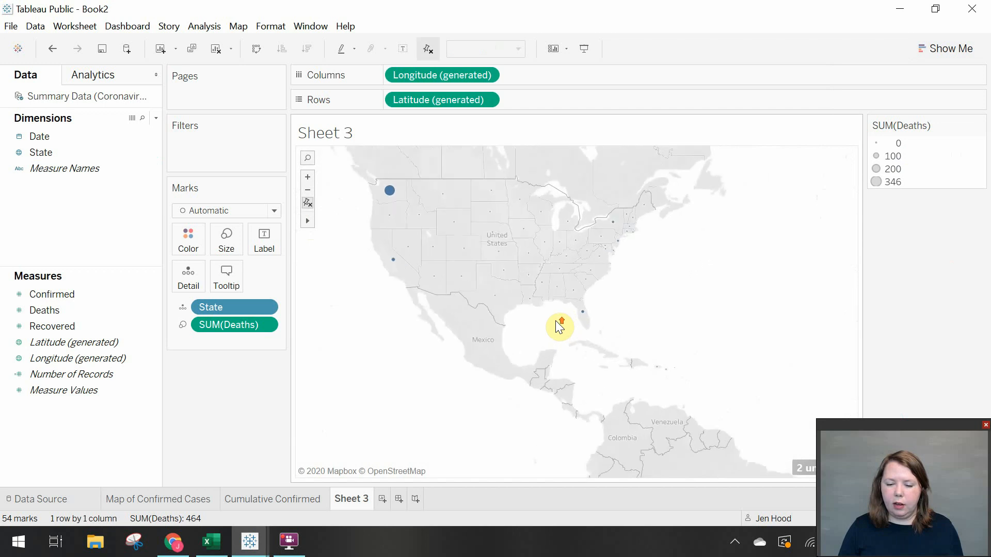
drag(344, 345, 407, 428)
scroll(404, 419, up, 1)
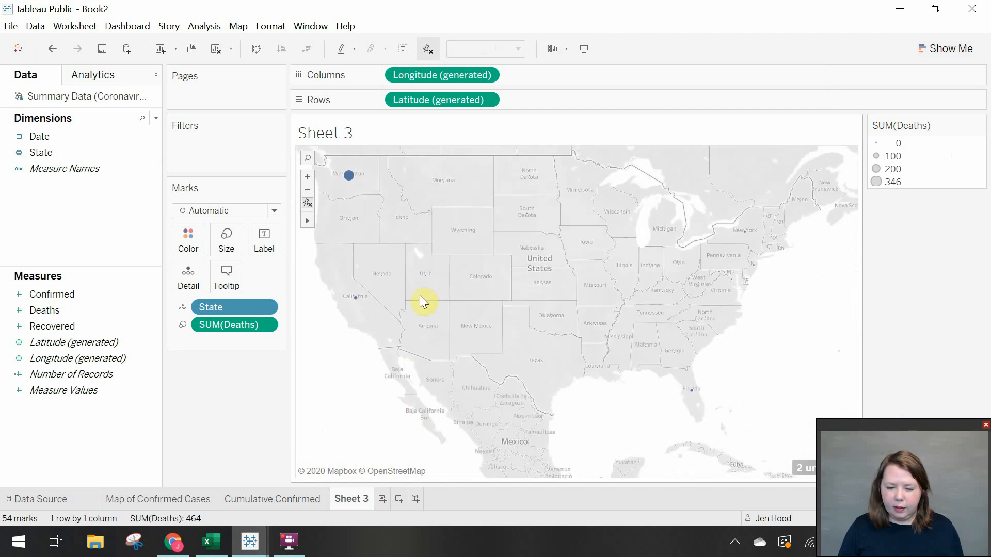
drag(352, 368, 368, 372)
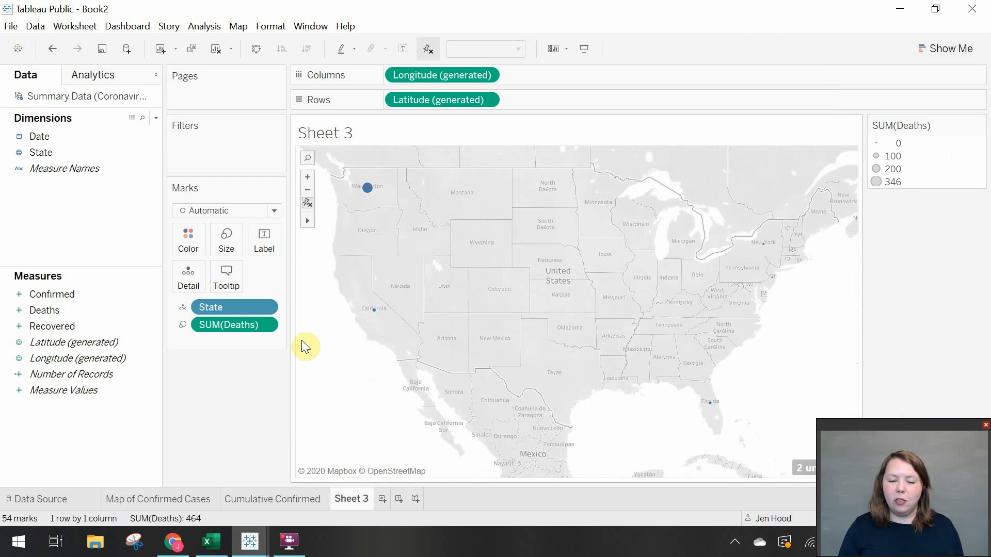
- Page the deaths map by Date as exact dates
drag(63, 133, 199, 101)
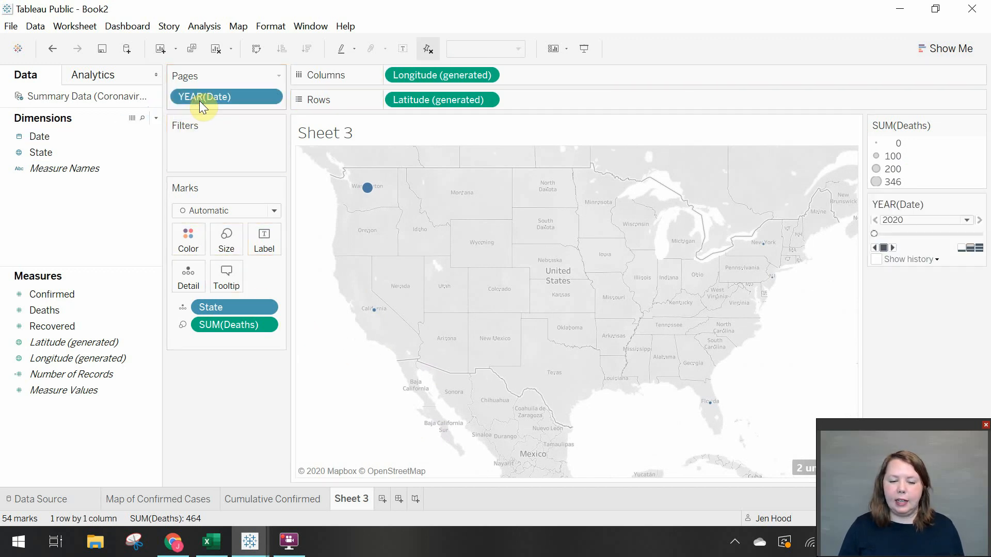
click(269, 96)
click(241, 448)
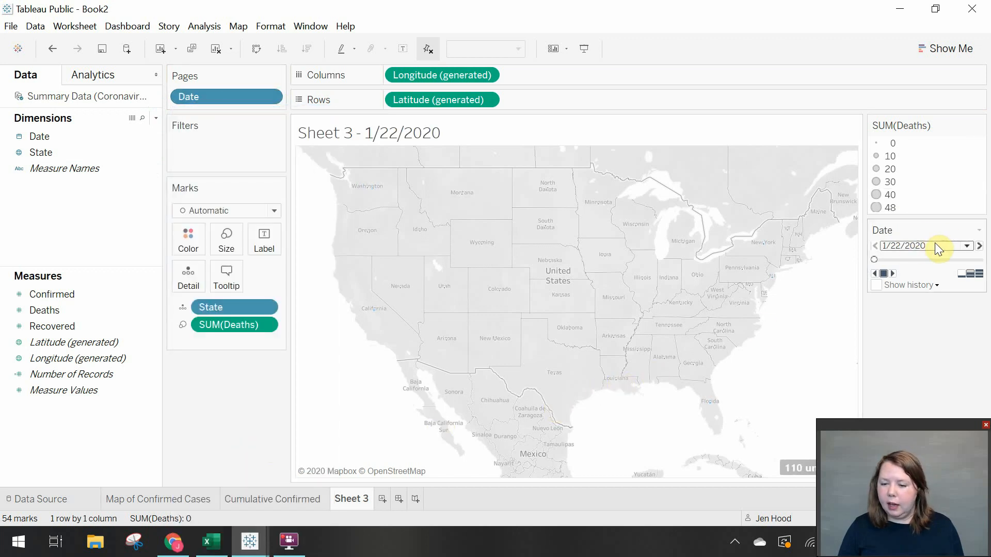
- Play the deaths map's date animation through 3/16/2020 and examine the Washington mark
click(893, 274)
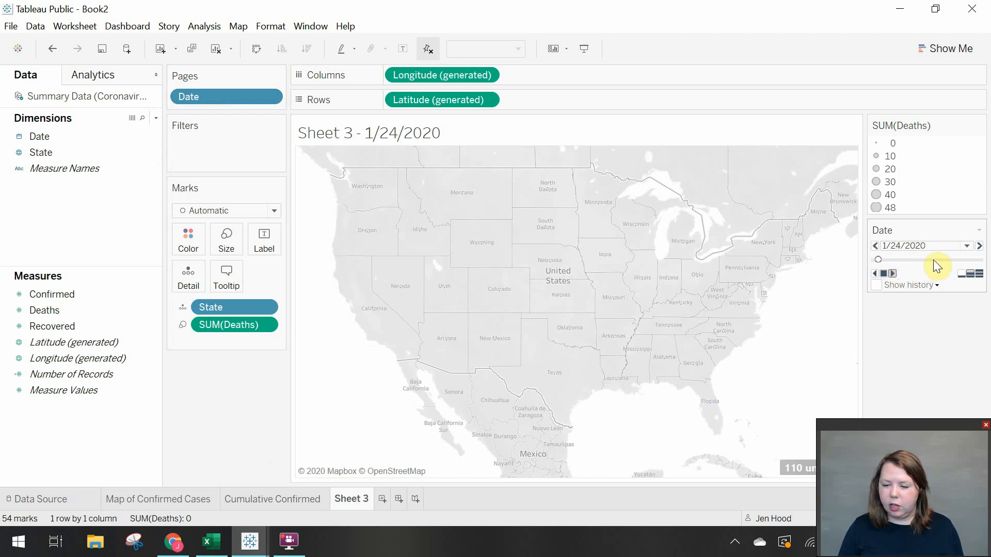
drag(943, 259, 956, 259)
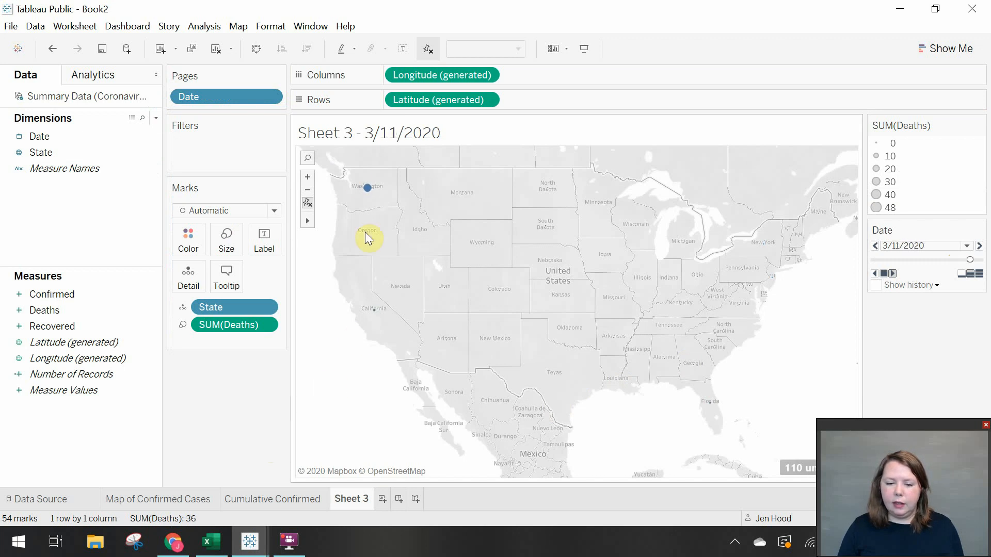
mouse_move(366, 192)
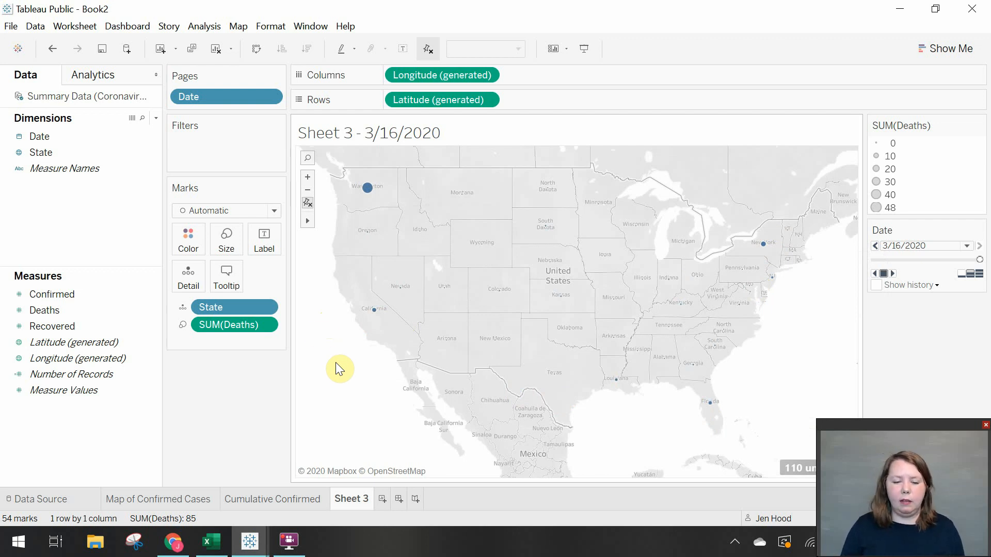
- Enlarge the circles on the deaths map and color them red
click(227, 242)
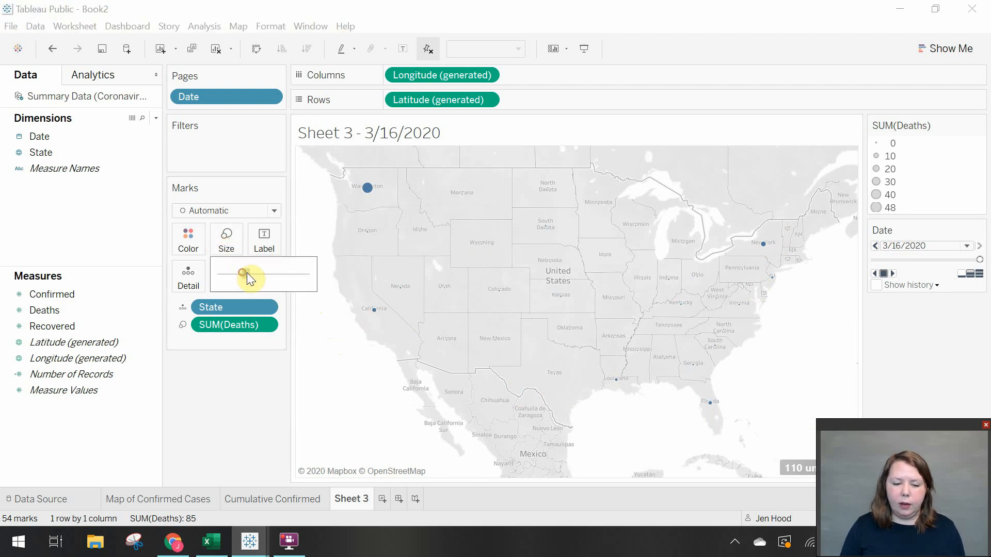
drag(256, 272, 256, 273)
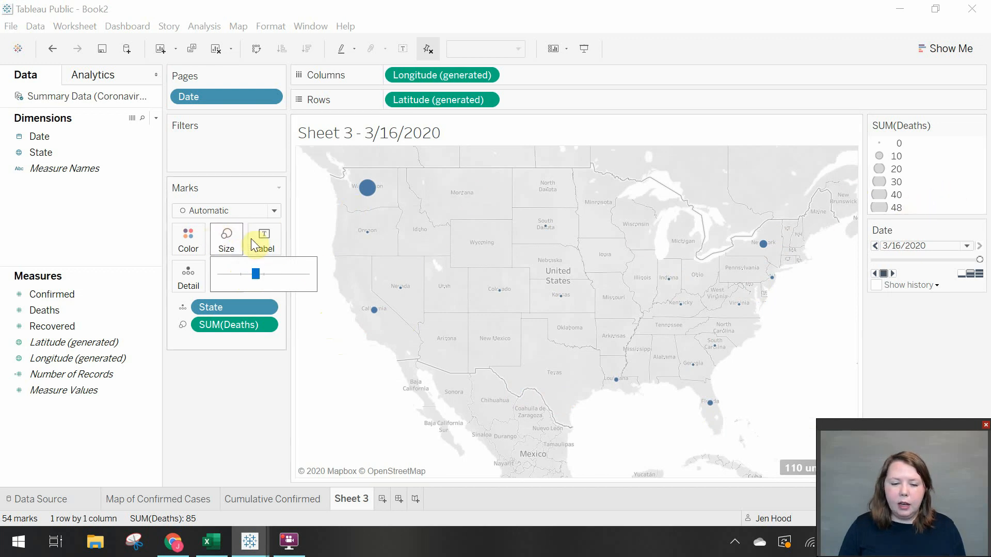
click(186, 240)
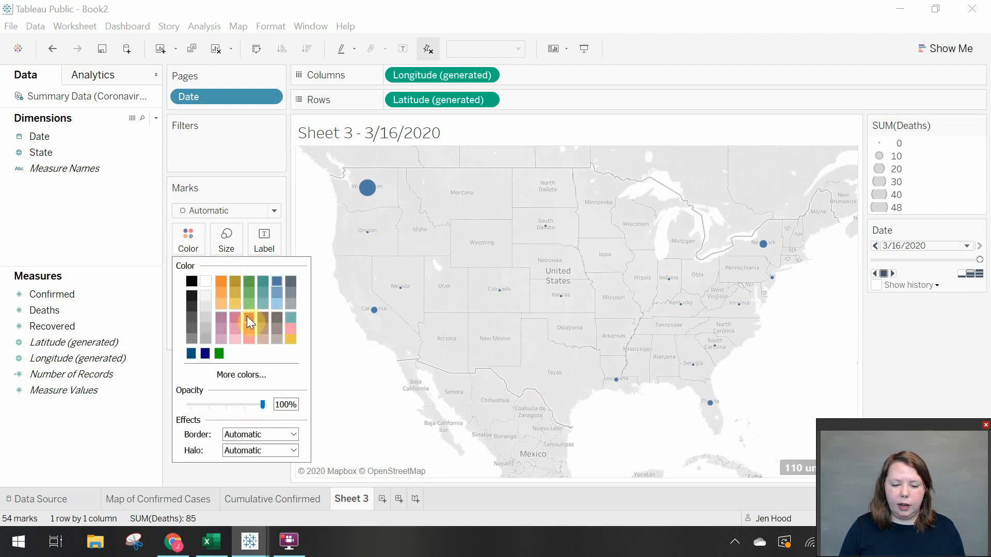
click(248, 317)
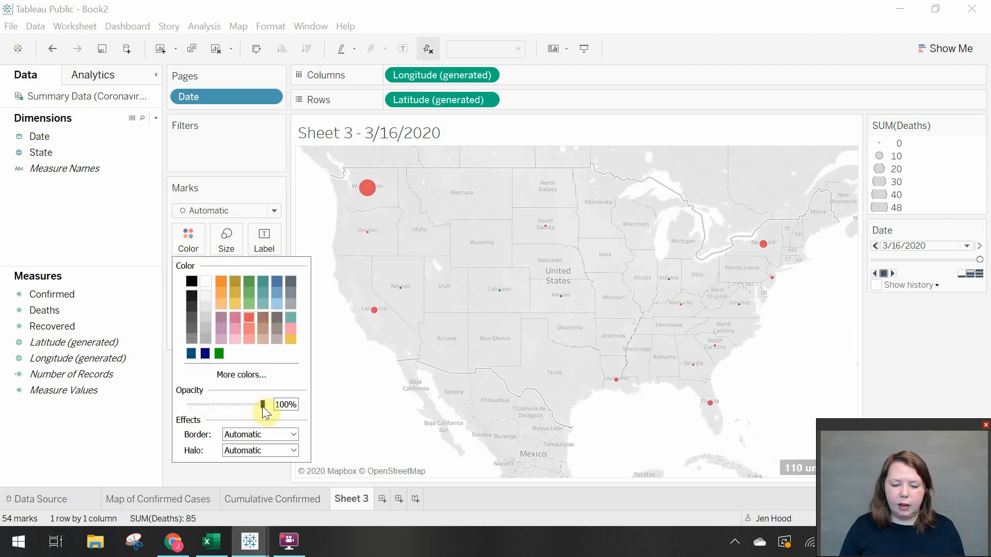
- Make the death circles semi-transparent and give them a red border
drag(262, 405, 226, 407)
click(256, 432)
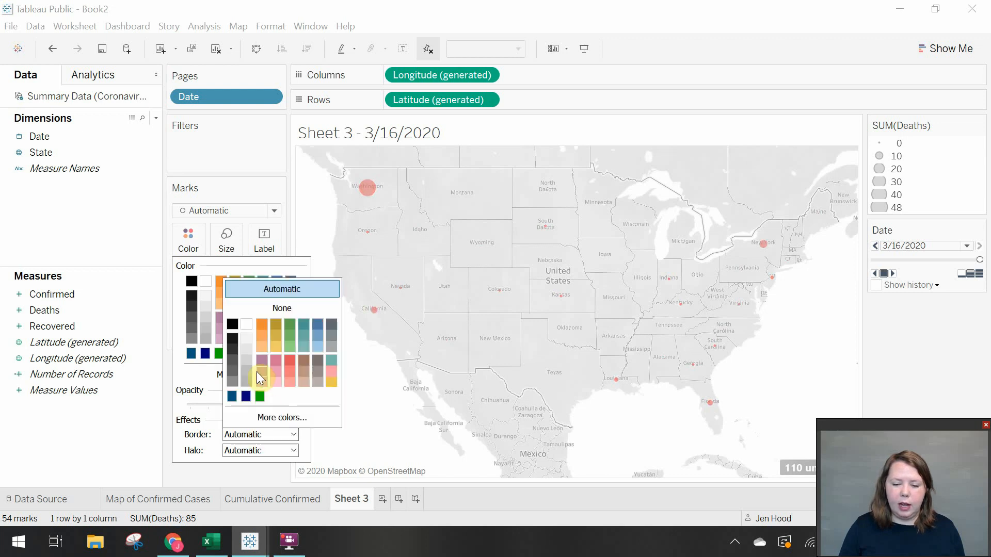
click(291, 363)
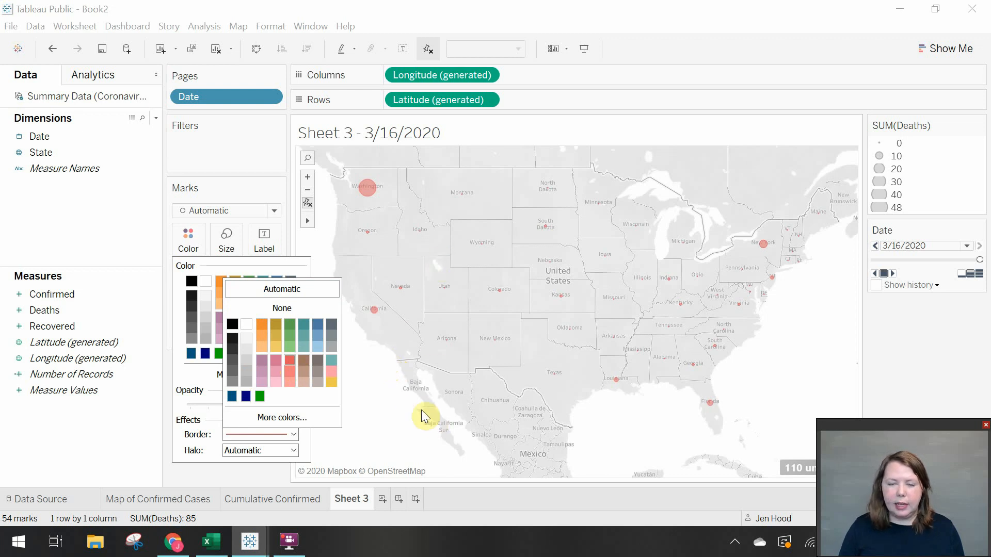
click(351, 395)
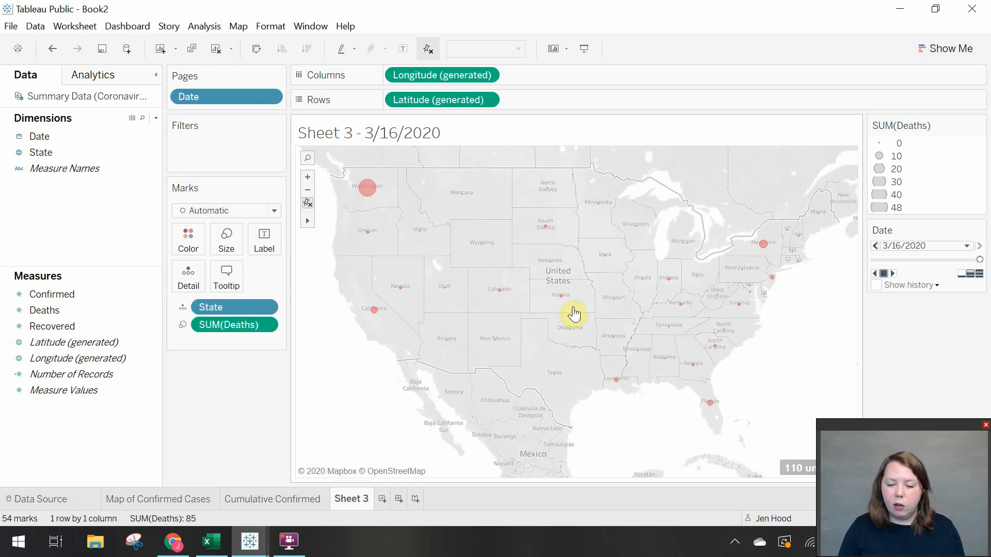
- Inspect Colorado's death mark up close, and reframe the map on the contiguous United States
scroll(438, 301, up, 5)
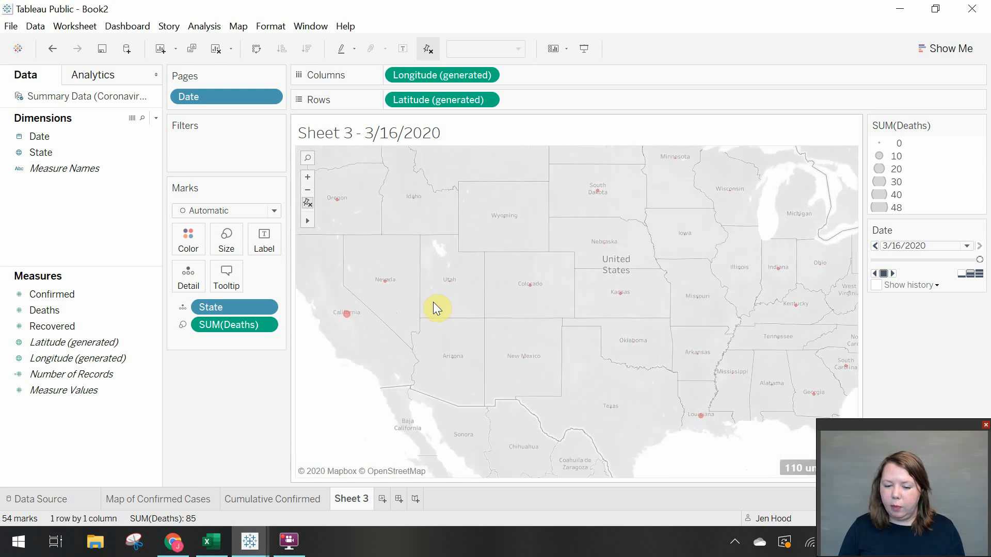
scroll(432, 302, up, 2)
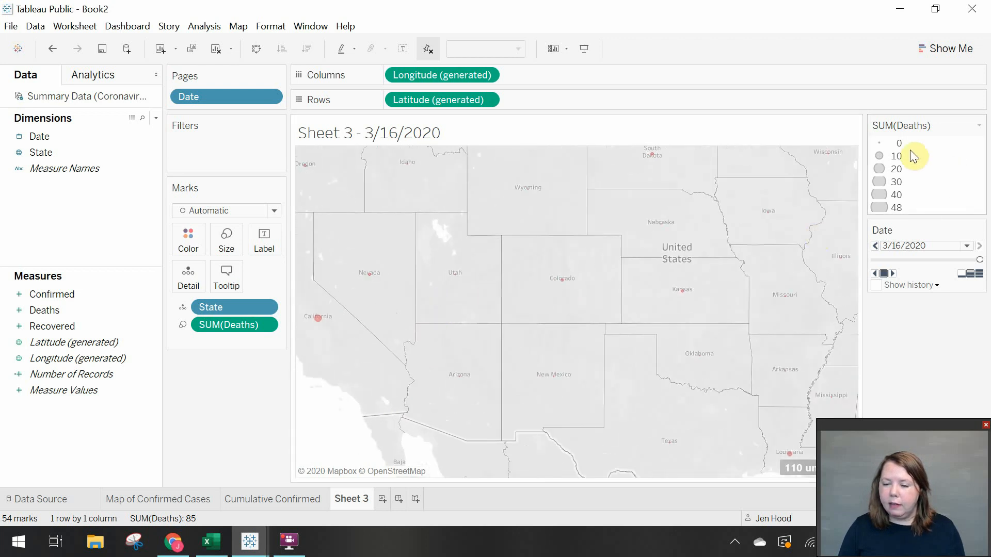
mouse_move(568, 292)
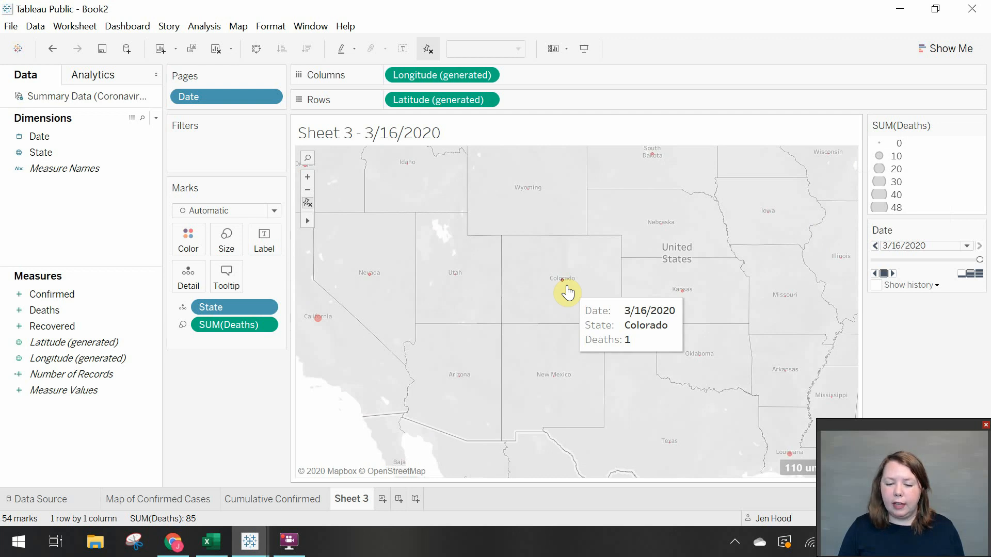
scroll(568, 292, down, 3)
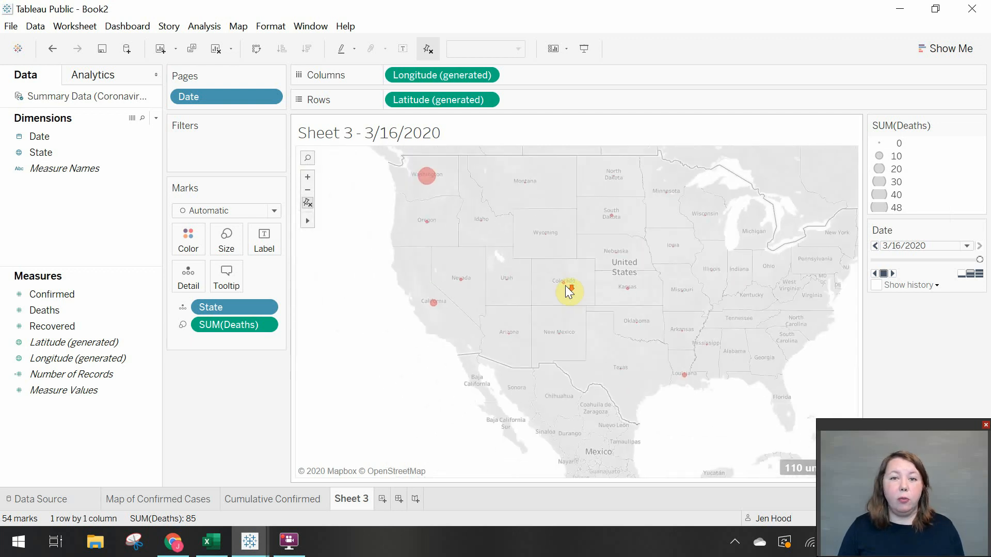
scroll(567, 343, down, 1)
drag(421, 415, 355, 412)
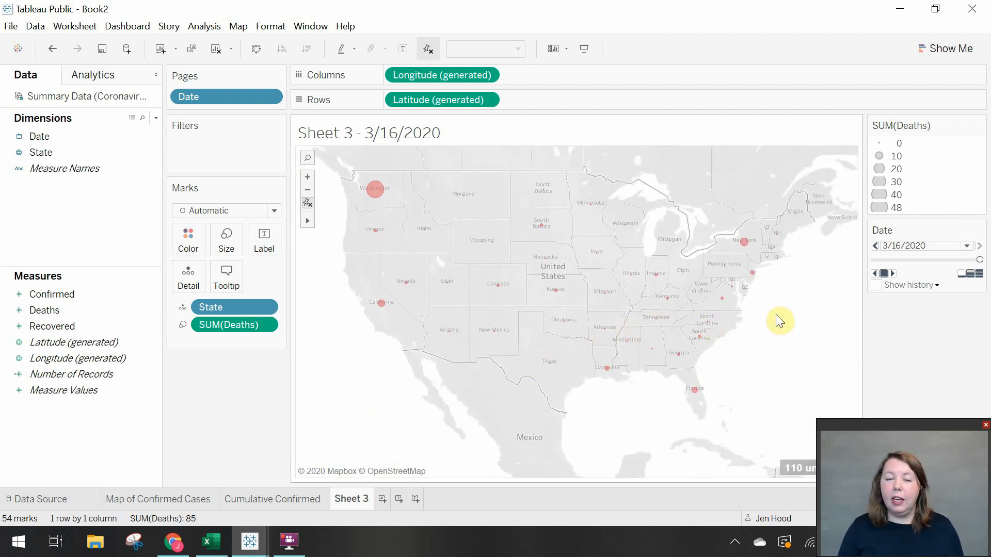
- Move the page date back to 2/5/2020 and filter the map to all Deaths values ranging from 1 to 48
click(927, 261)
drag(924, 263, 901, 263)
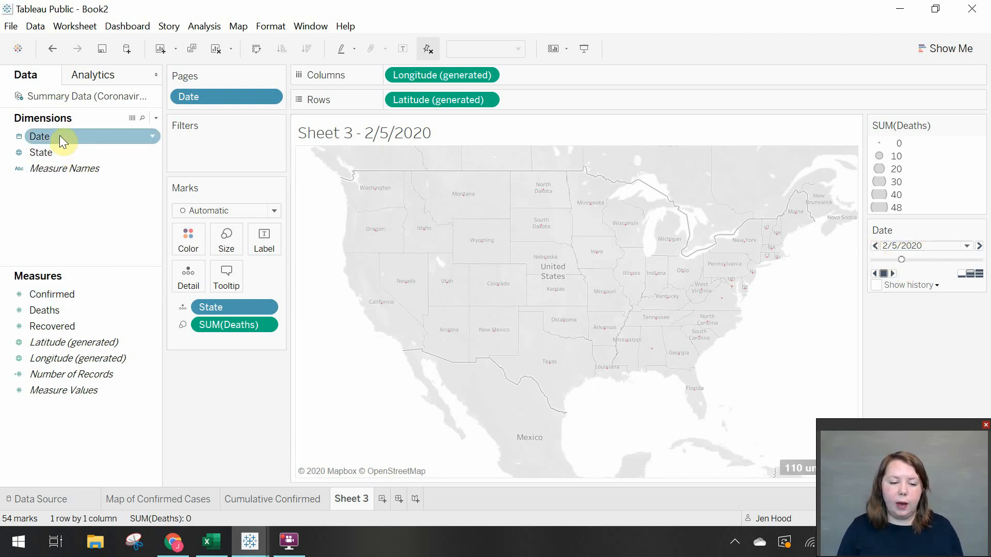
drag(66, 311, 212, 144)
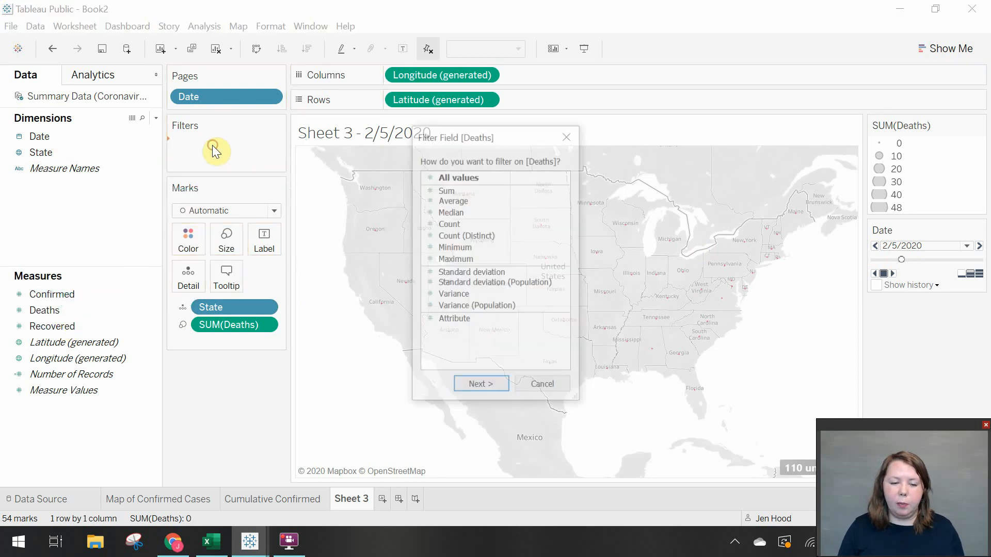
click(494, 383)
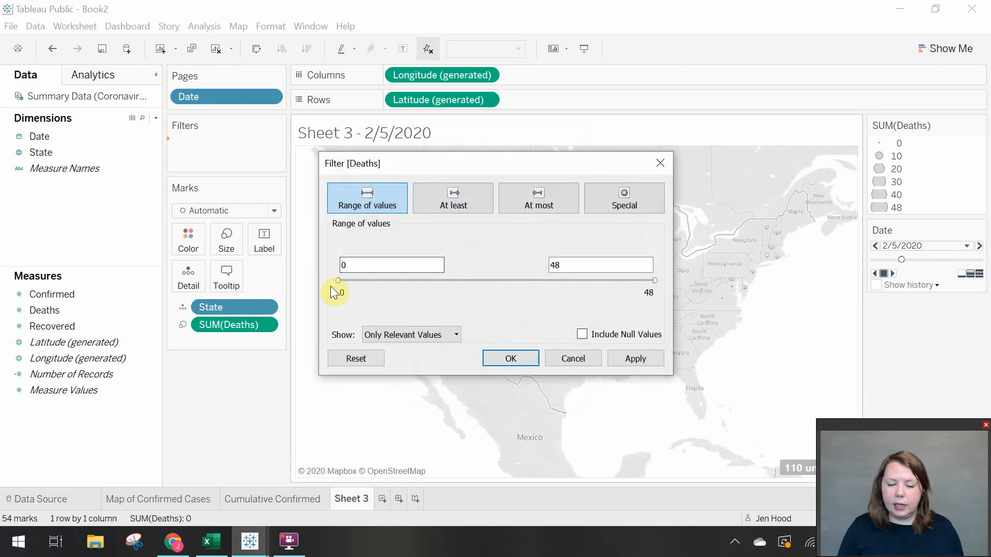
drag(338, 280, 347, 279)
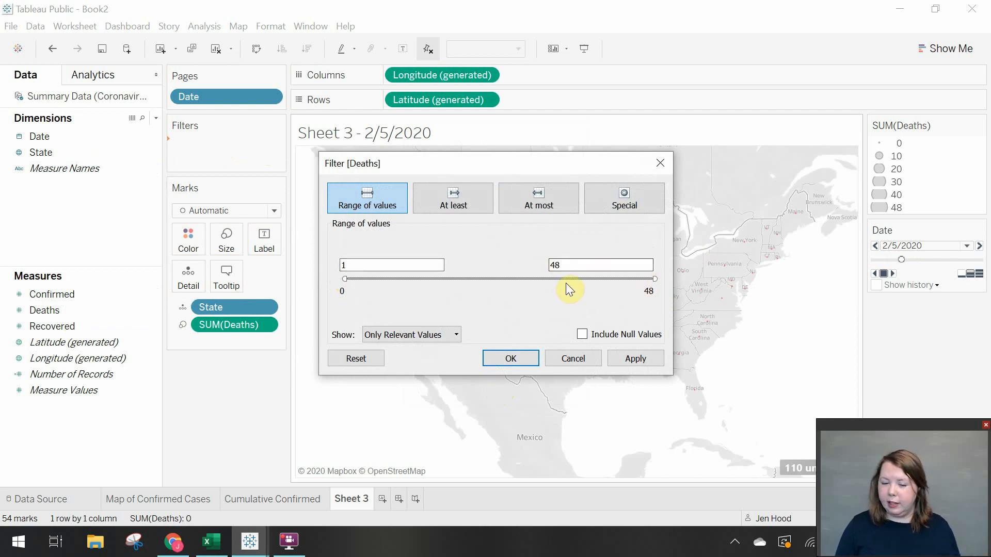
click(636, 361)
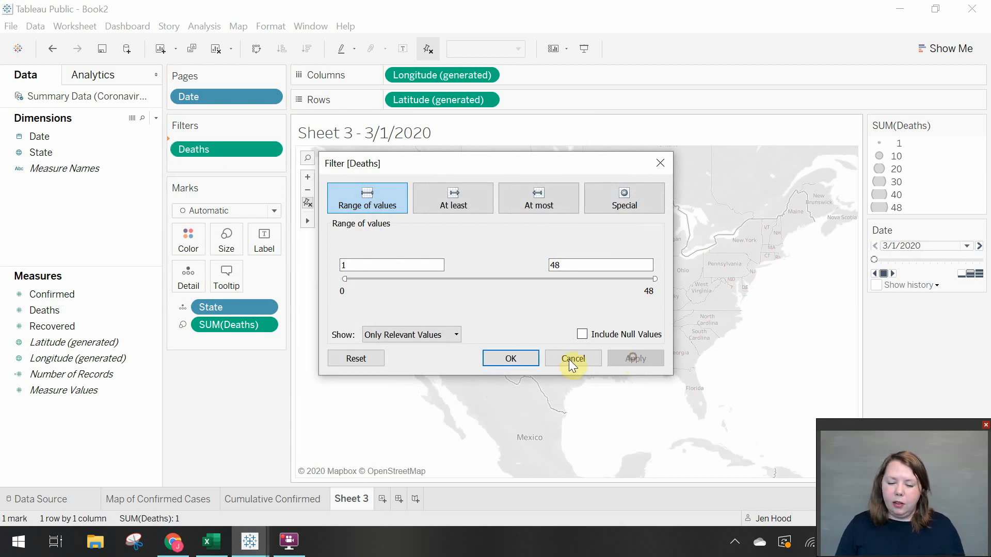
click(517, 358)
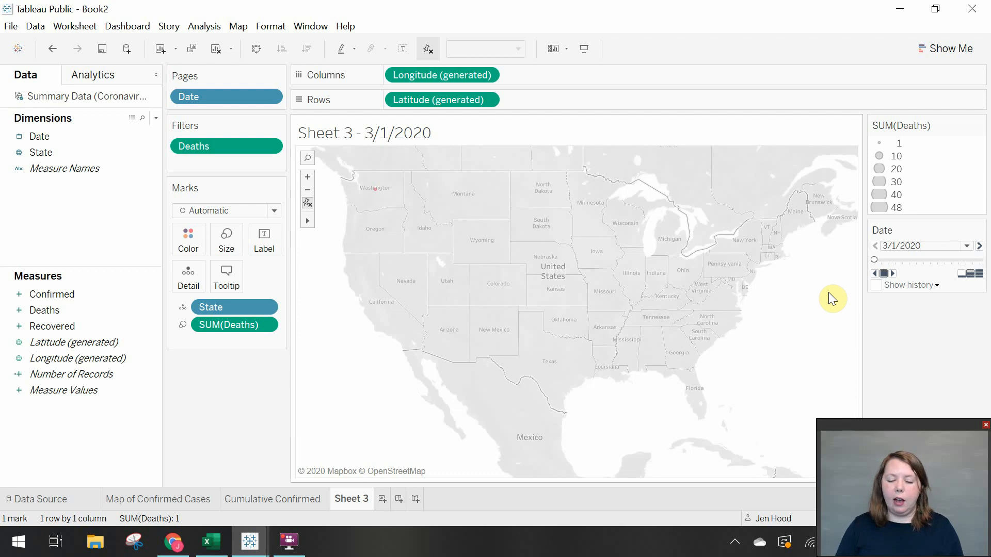
- Rename the deaths map worksheet as Death Map
double_click(344, 496)
text(Death Map)
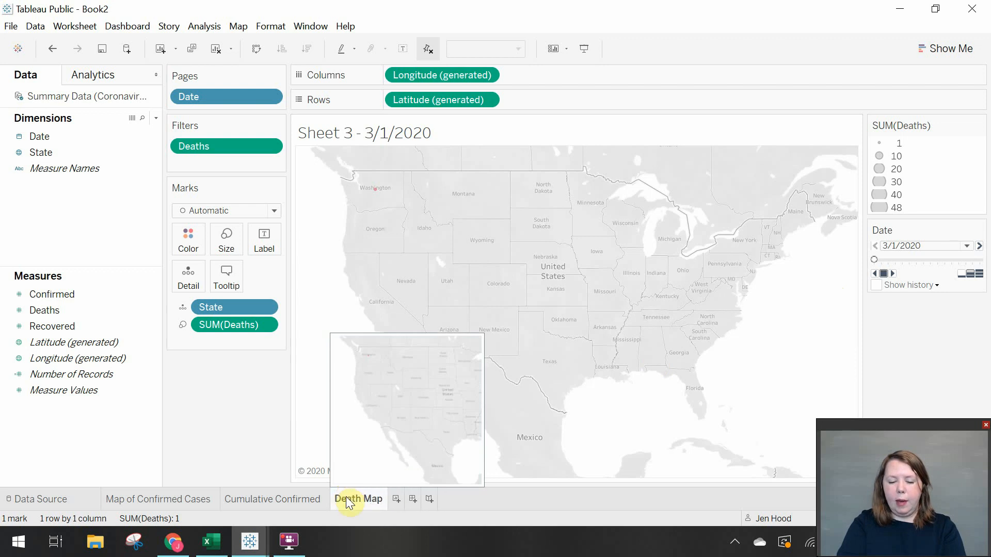
key(Return)
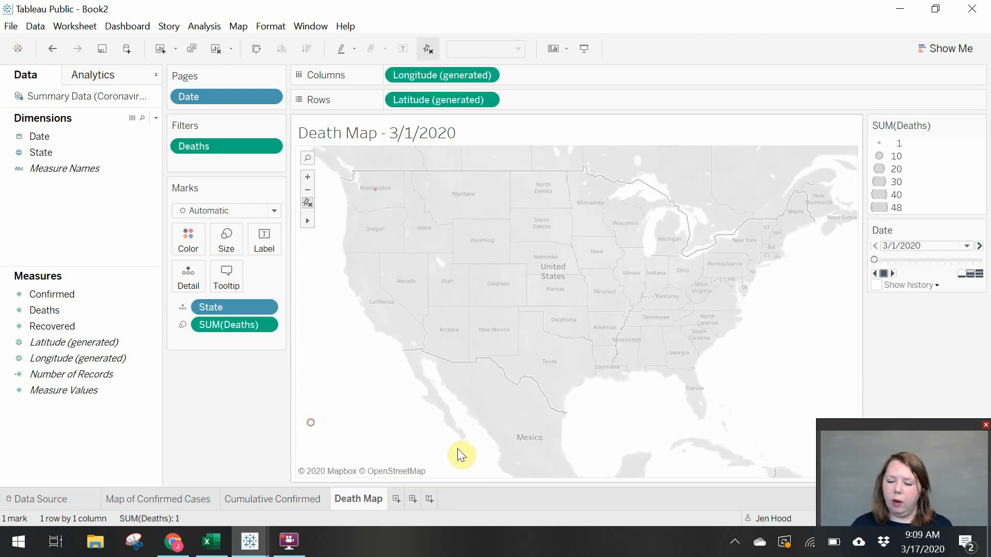
click(899, 424)
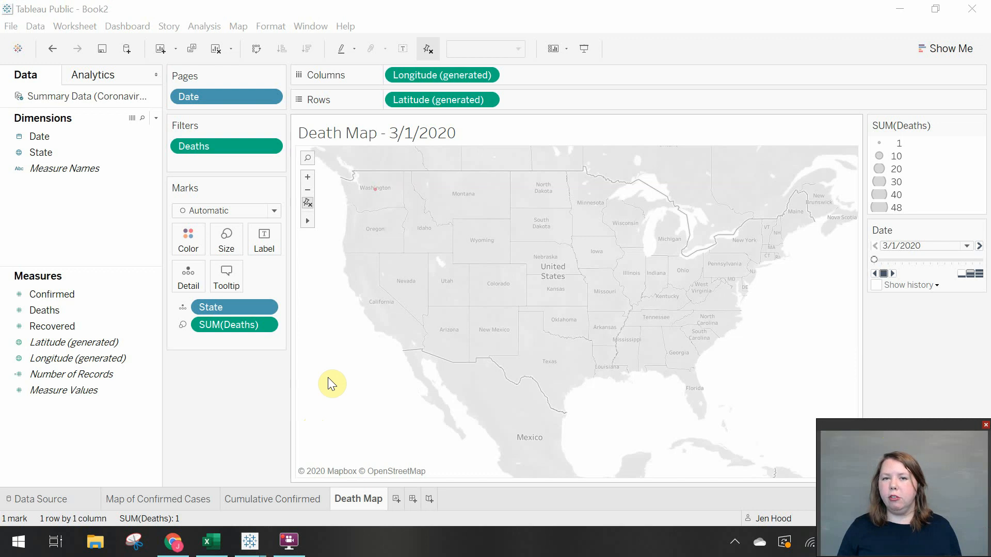
- Add a new worksheet and name it Counts
click(397, 499)
double_click(404, 503)
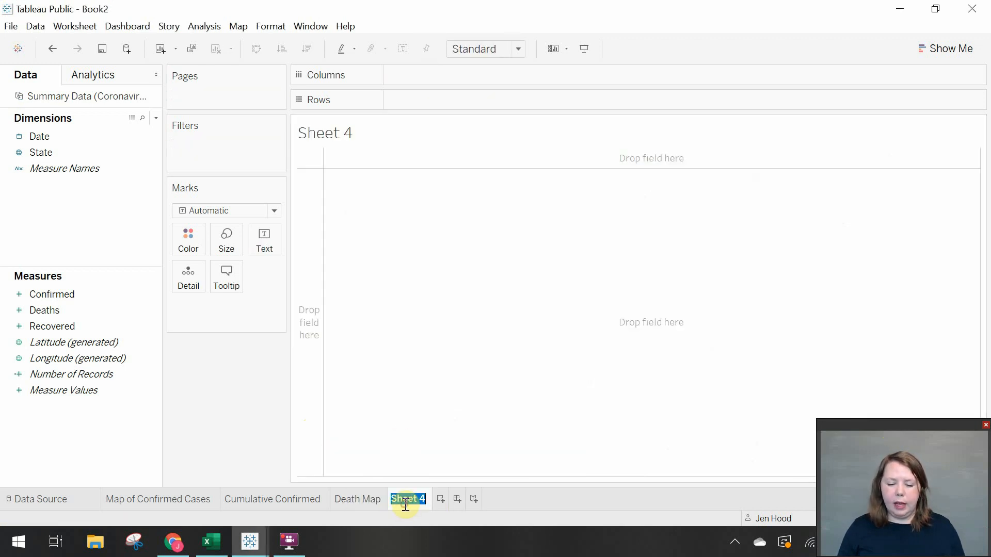
text(Counts)
key(Return)
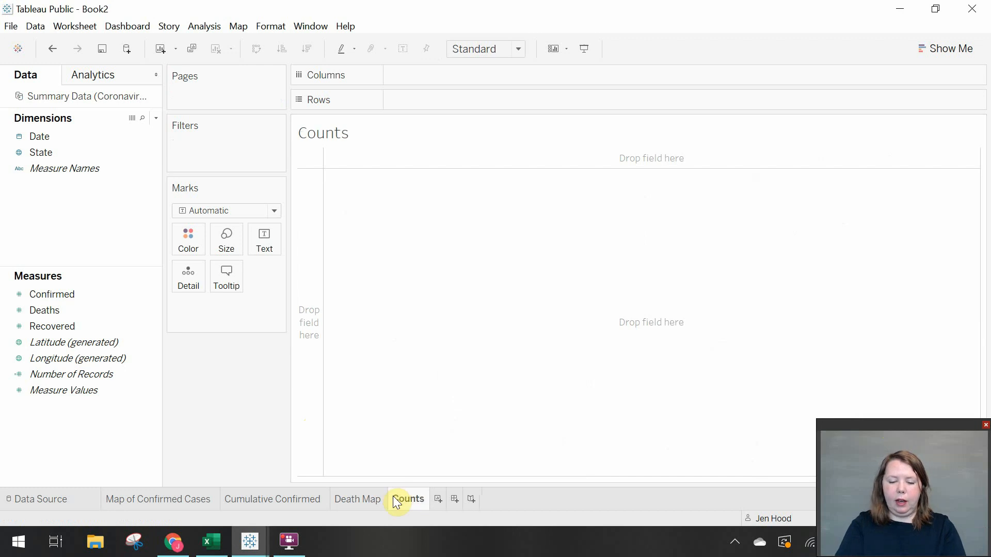
- Add the Confirmed, Deaths and Recovered measures together to the marks of the Counts sheet
click(69, 298)
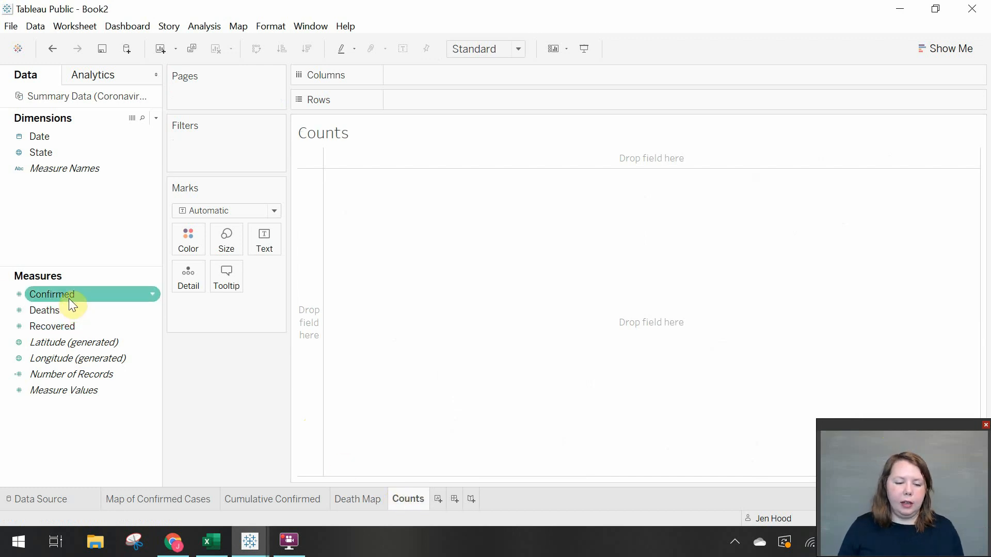
shift+click(68, 325)
drag(74, 296, 194, 314)
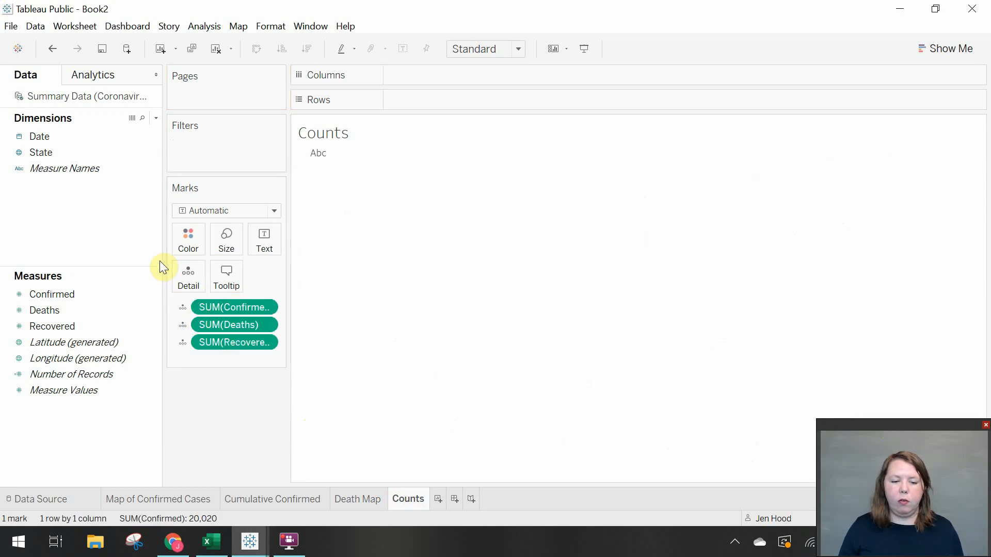
- Page the Counts sheet by Date as exact dates
drag(47, 135, 246, 90)
click(268, 97)
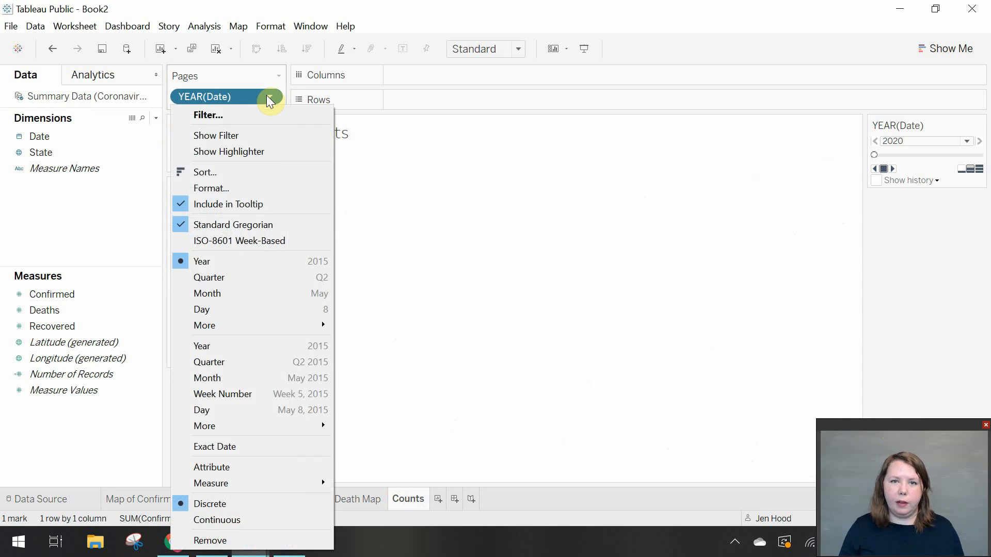
click(240, 447)
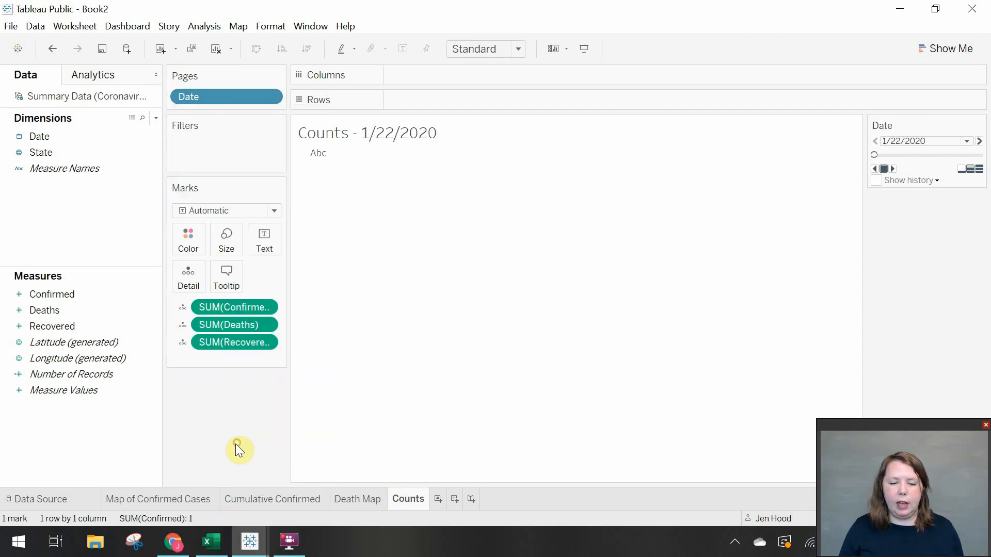
- Display the Confirmed, Deaths and Recovered sums as text on the Counts sheet
click(182, 307)
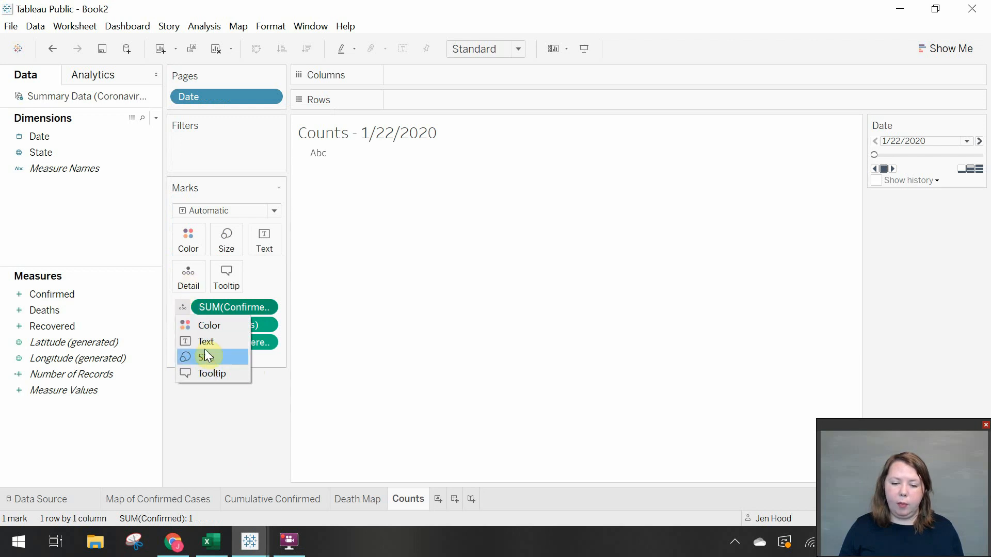
click(206, 341)
click(183, 325)
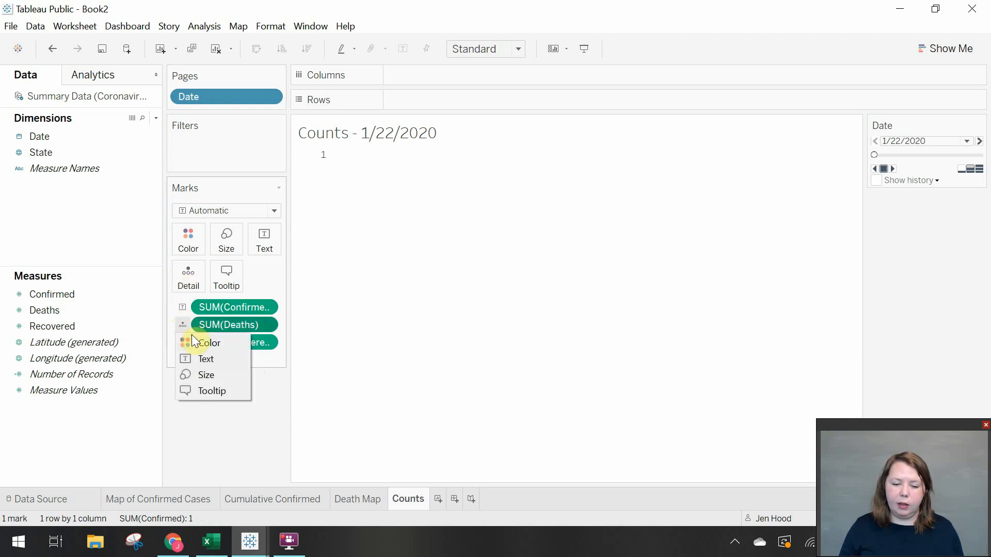
click(198, 357)
click(182, 341)
click(208, 376)
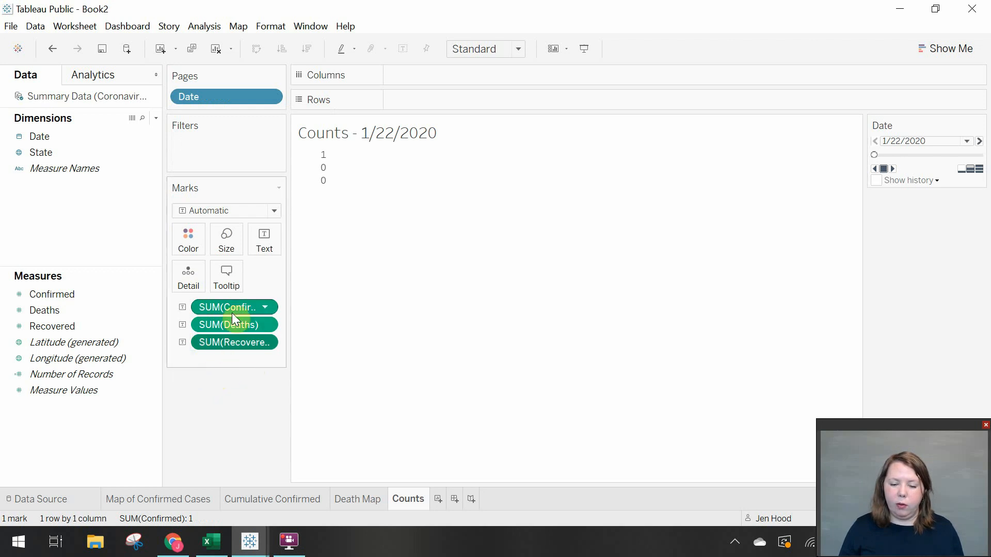
- Reorder the text marks so that Recovered comes between Confirmed and Deaths
click(183, 342)
click(201, 341)
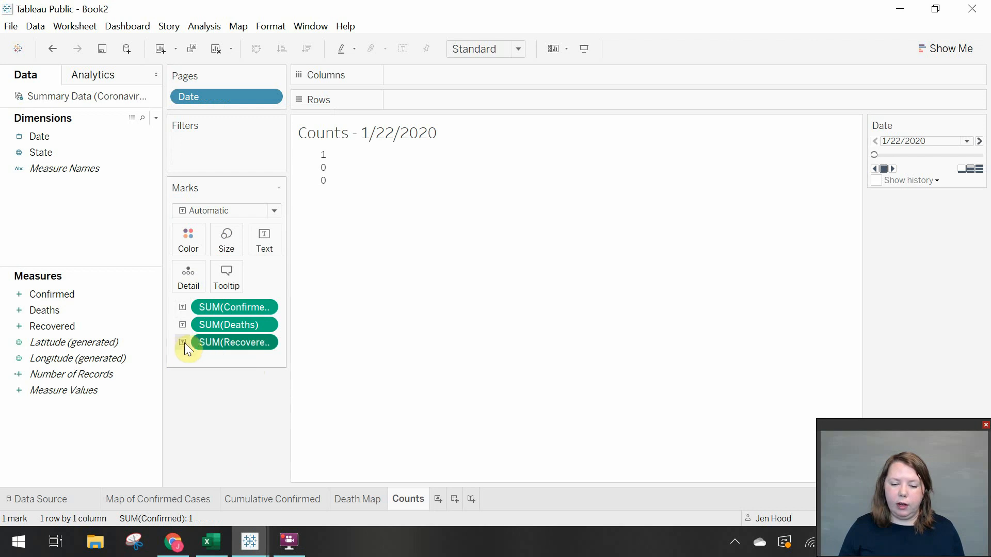
drag(192, 343, 182, 318)
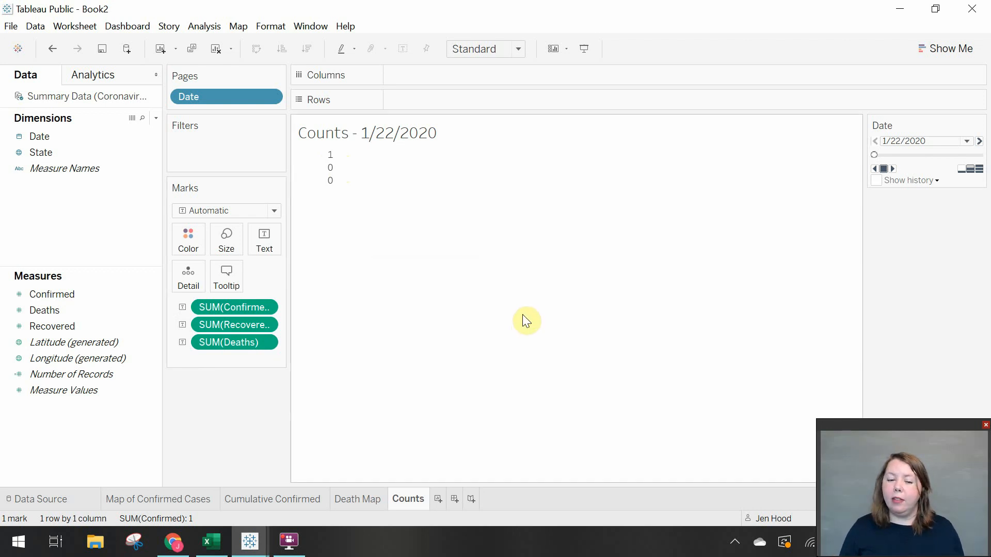
- Move the Counts sheet's date page to 3/16/2020 and examine the three counts
click(946, 155)
drag(946, 154, 949, 154)
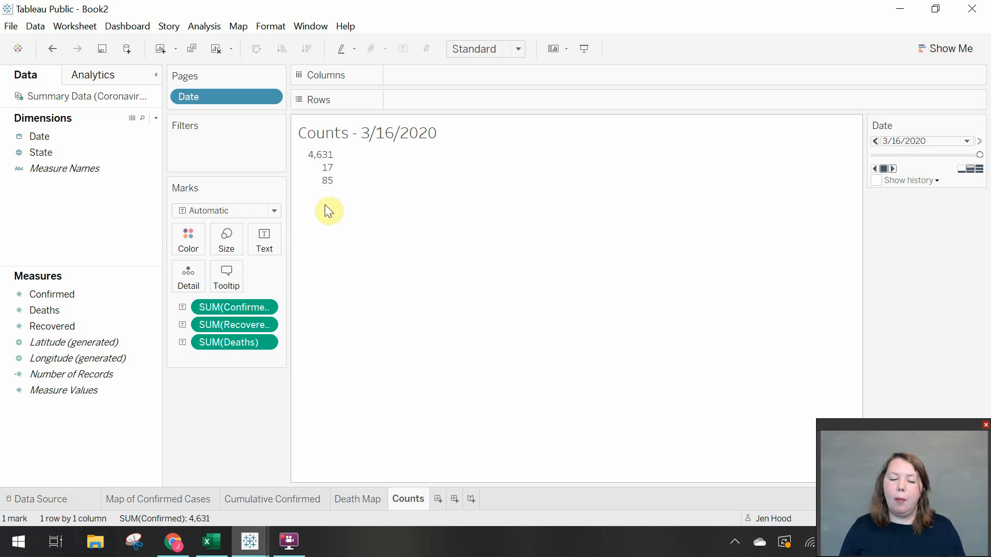
mouse_move(327, 190)
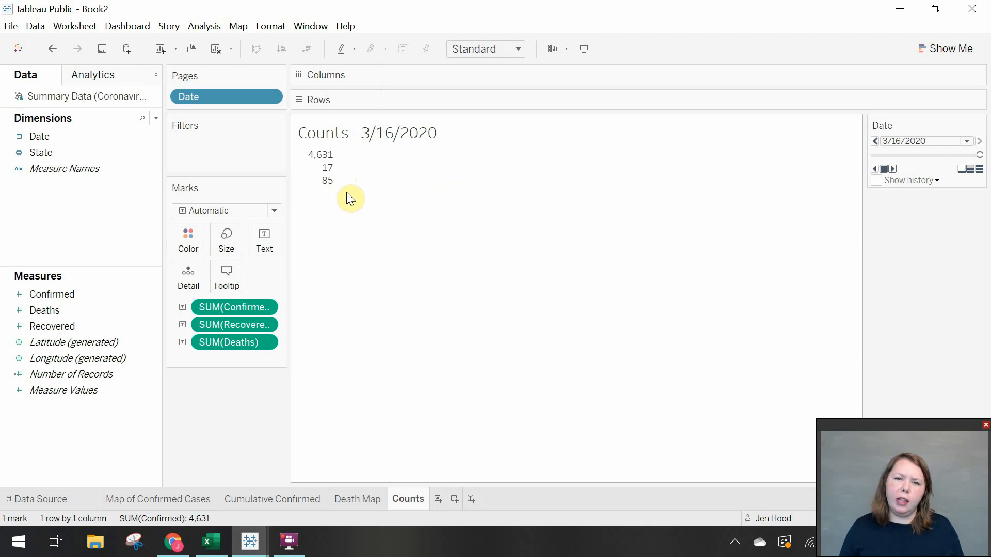
- Create a new worksheet paged by Date and add Date to its marks, both as exact dates
click(438, 500)
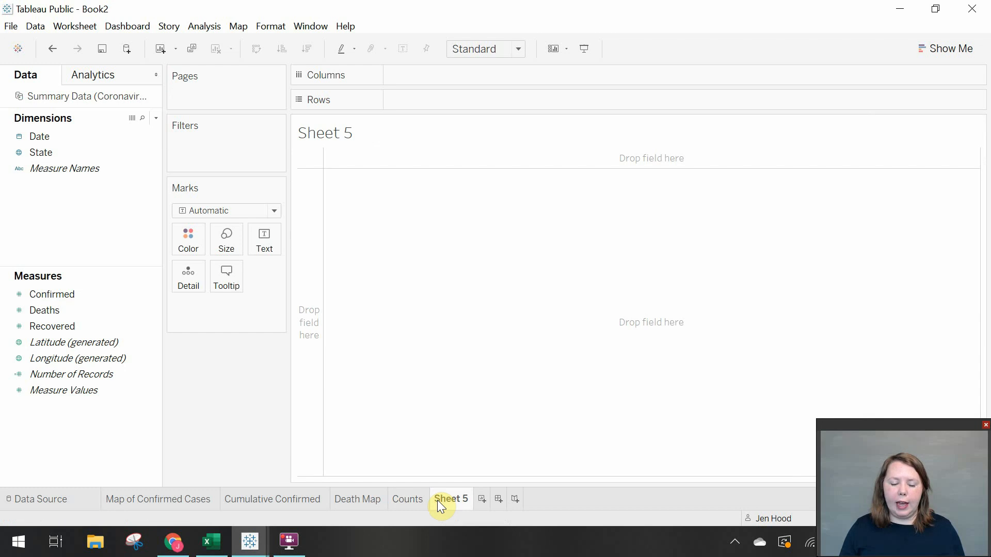
drag(51, 136, 196, 96)
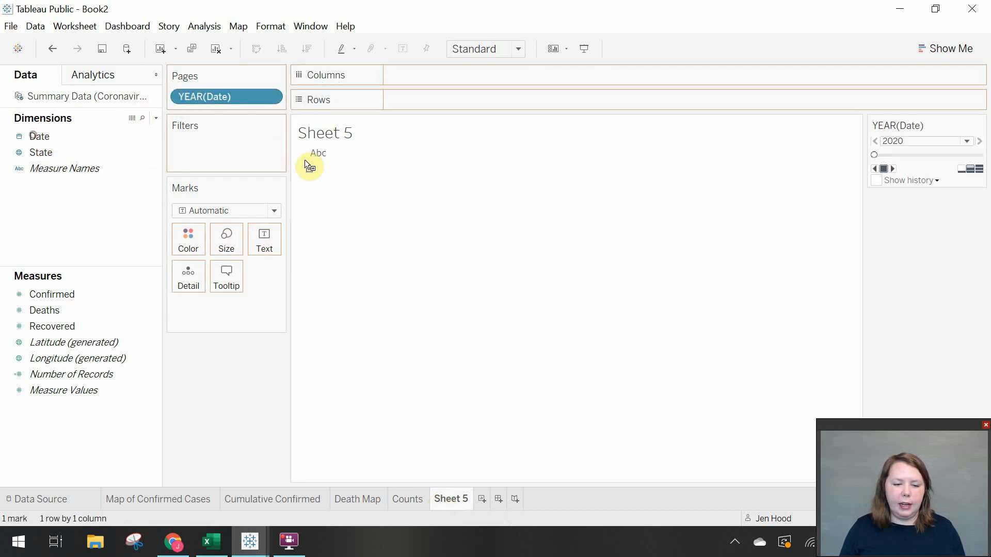
drag(58, 137, 235, 305)
right_click(263, 307)
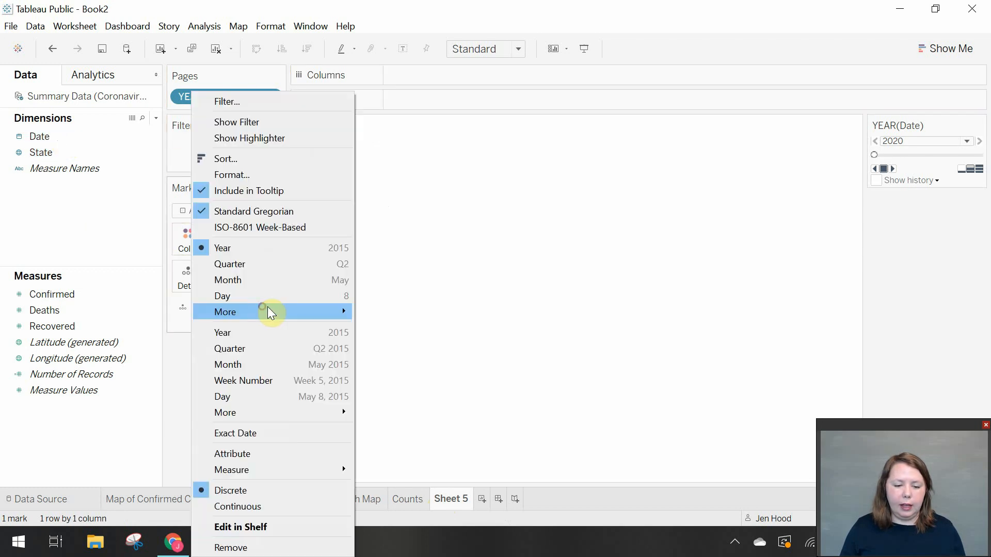
click(251, 453)
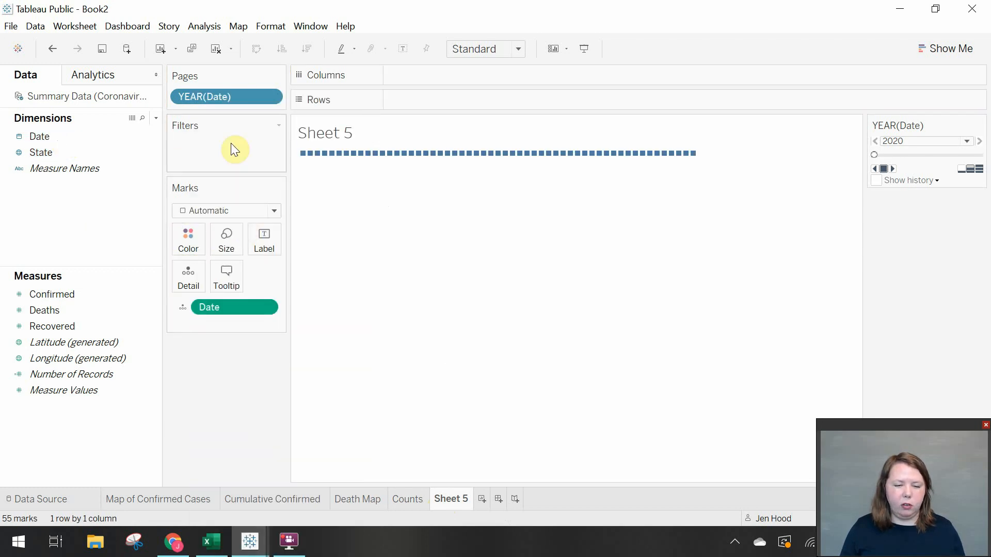
click(270, 97)
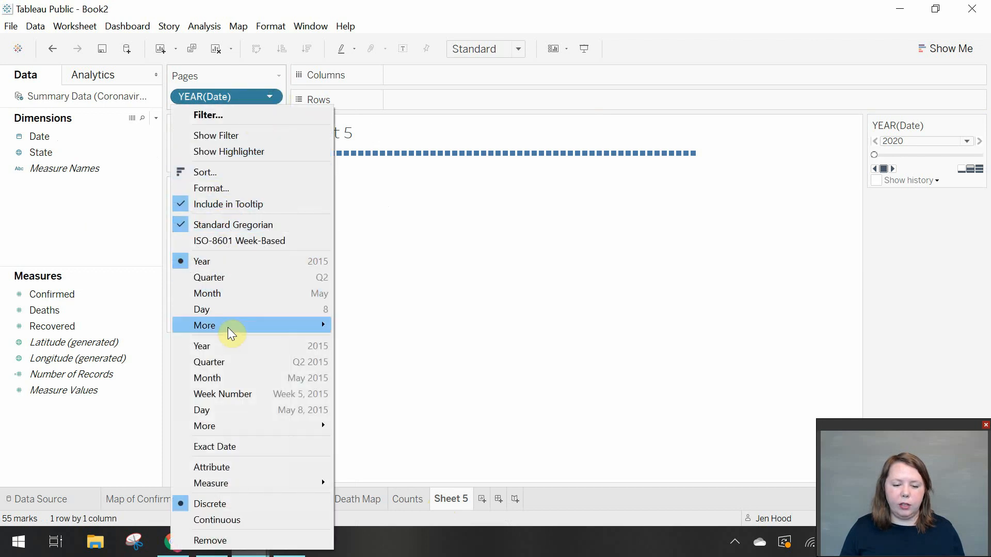
click(222, 445)
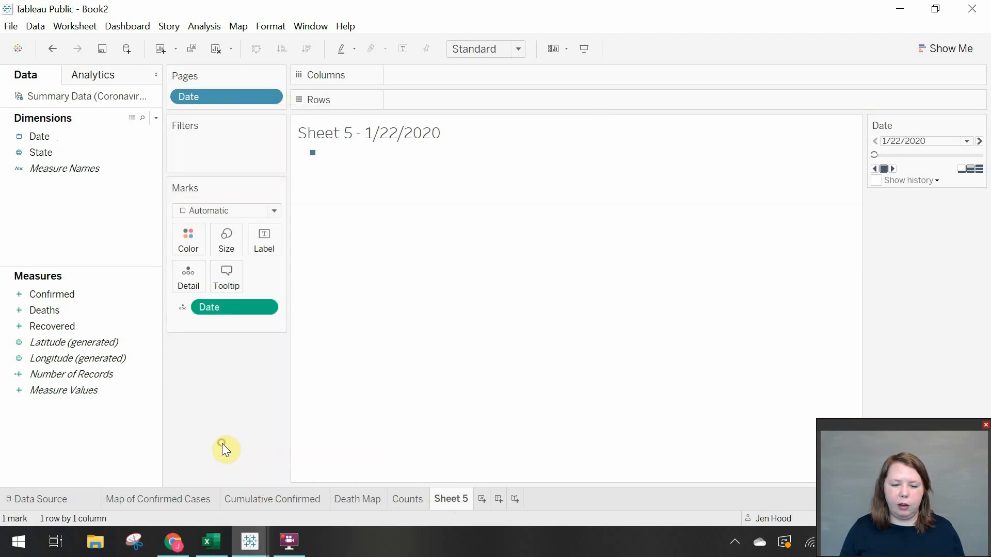
- Display the Date mark as text and change it to the continuous Day level with month, day and year
click(180, 308)
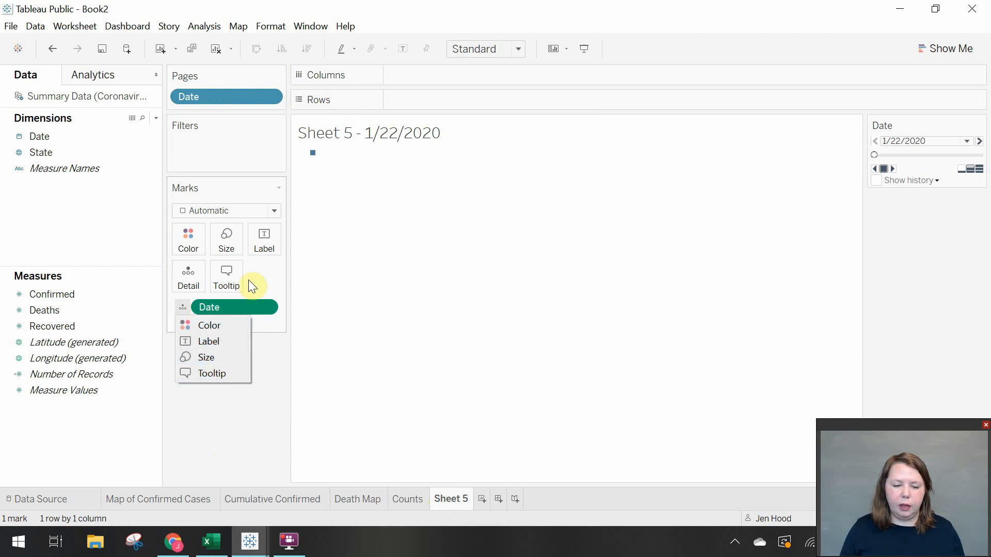
click(188, 341)
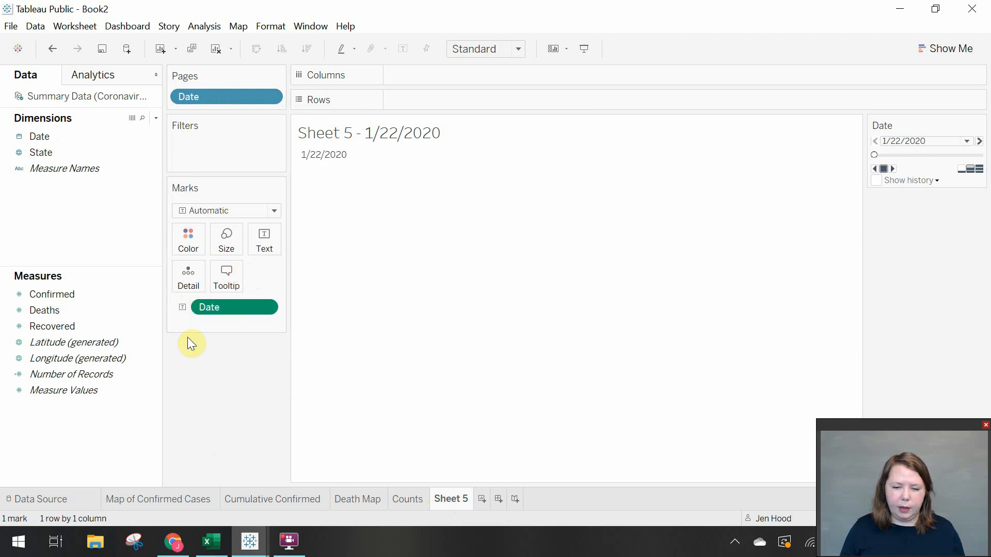
click(332, 154)
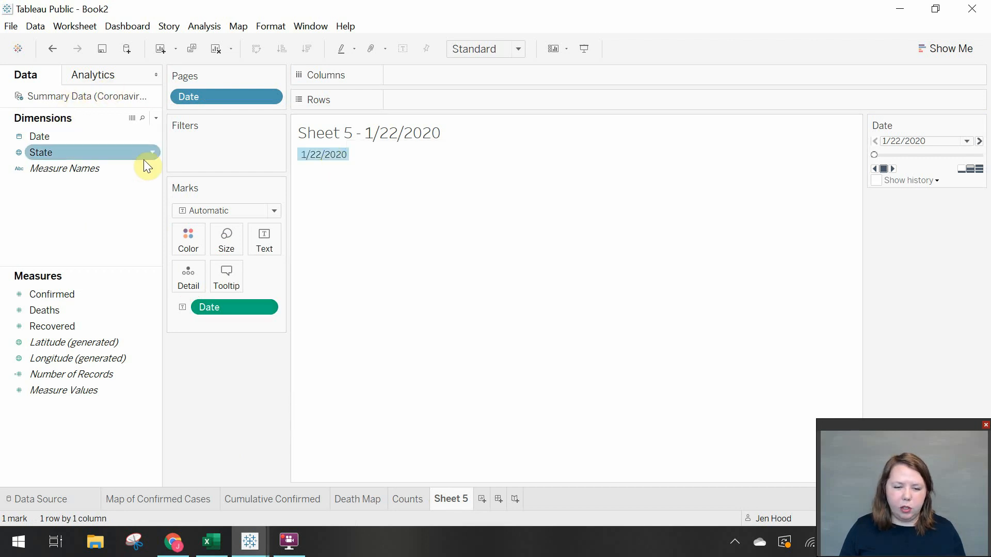
right_click(265, 308)
mouse_move(265, 308)
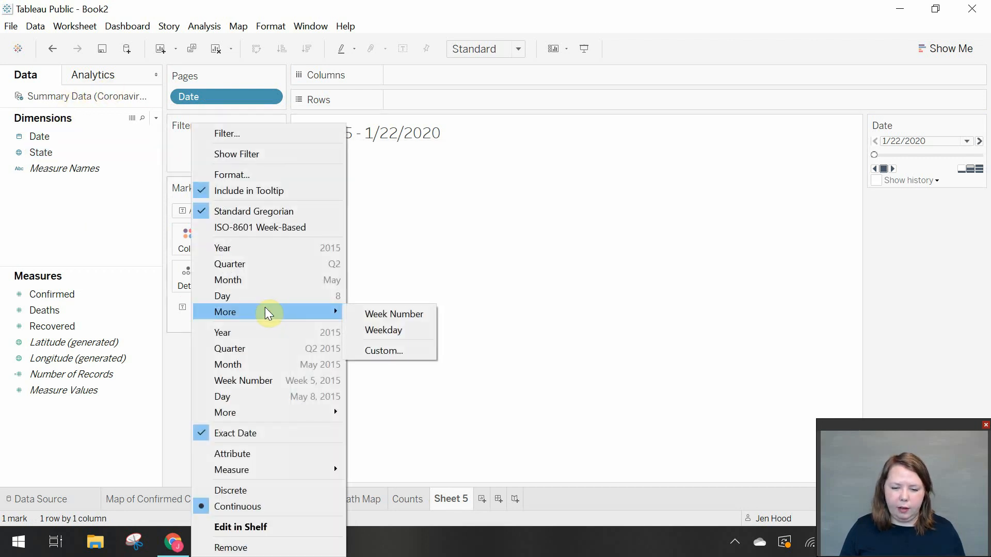
mouse_move(253, 416)
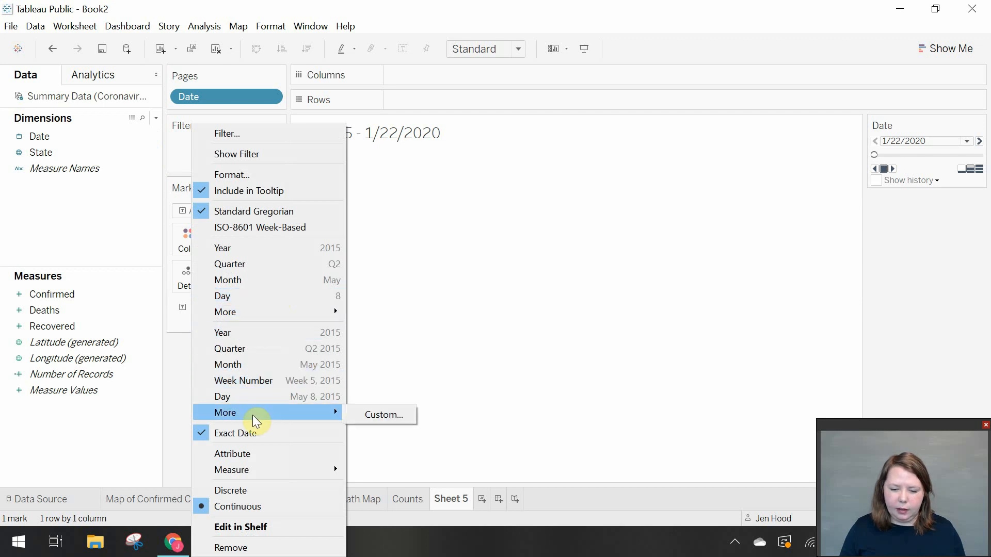
click(283, 398)
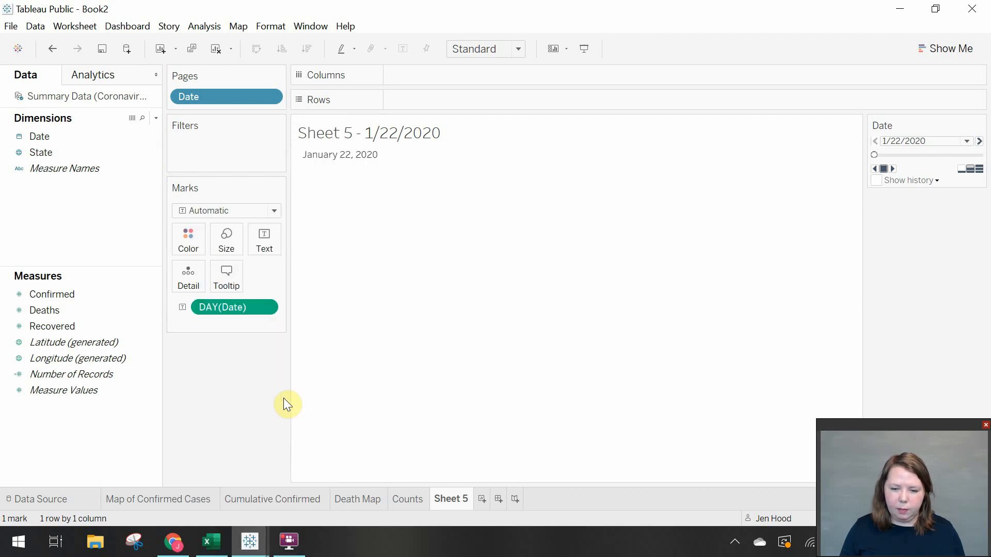
mouse_move(377, 157)
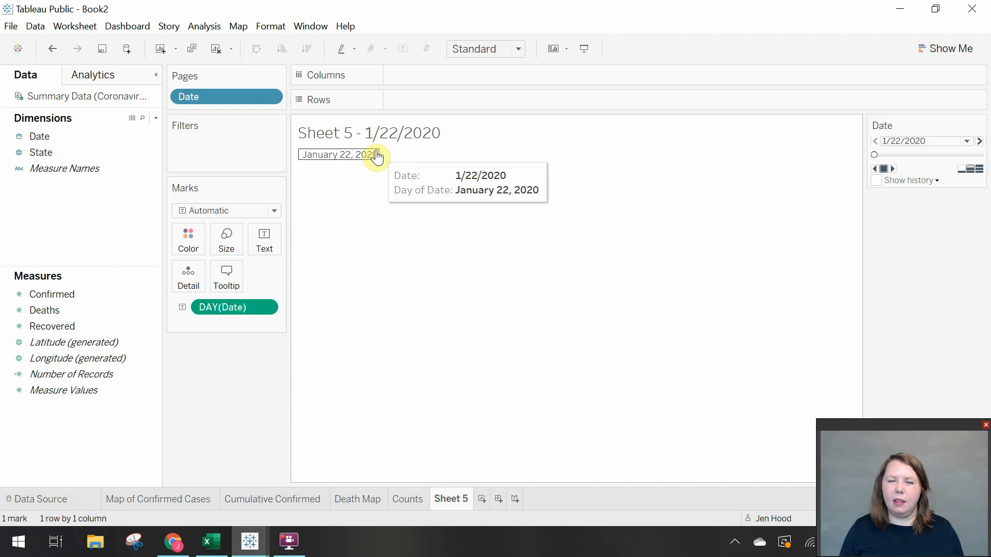
- Open the font formatting for the date sheet and set the Total pane font size to 24
click(377, 156)
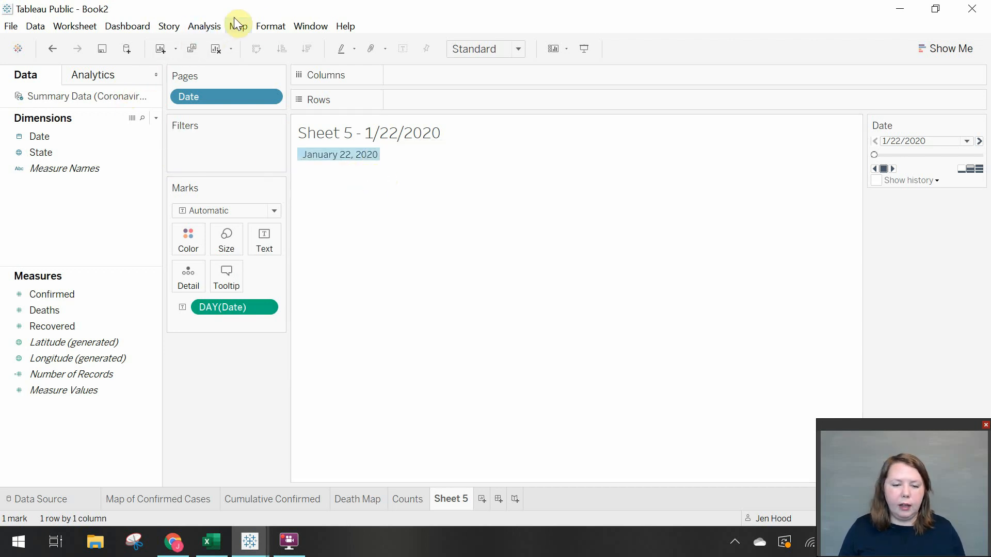
click(270, 26)
click(277, 104)
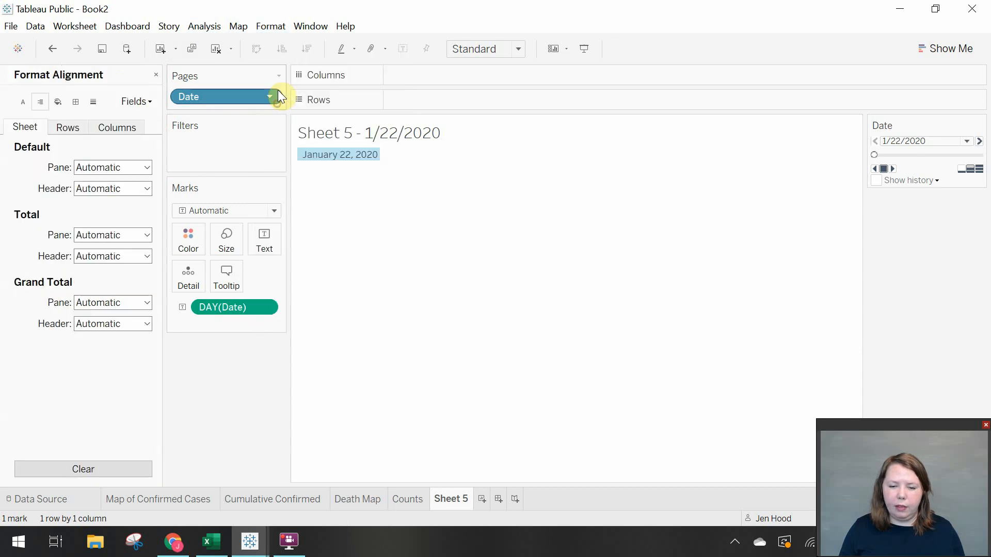
click(22, 101)
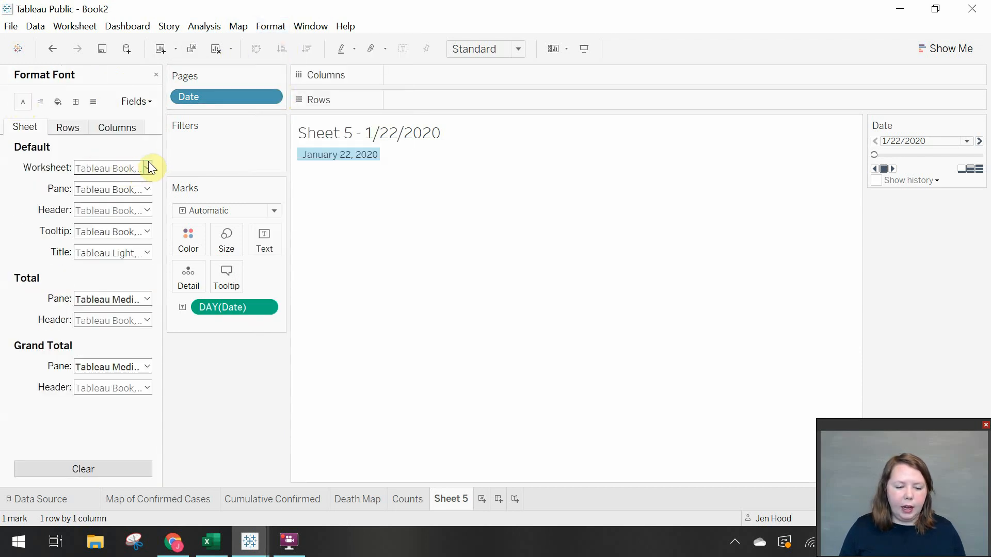
click(147, 302)
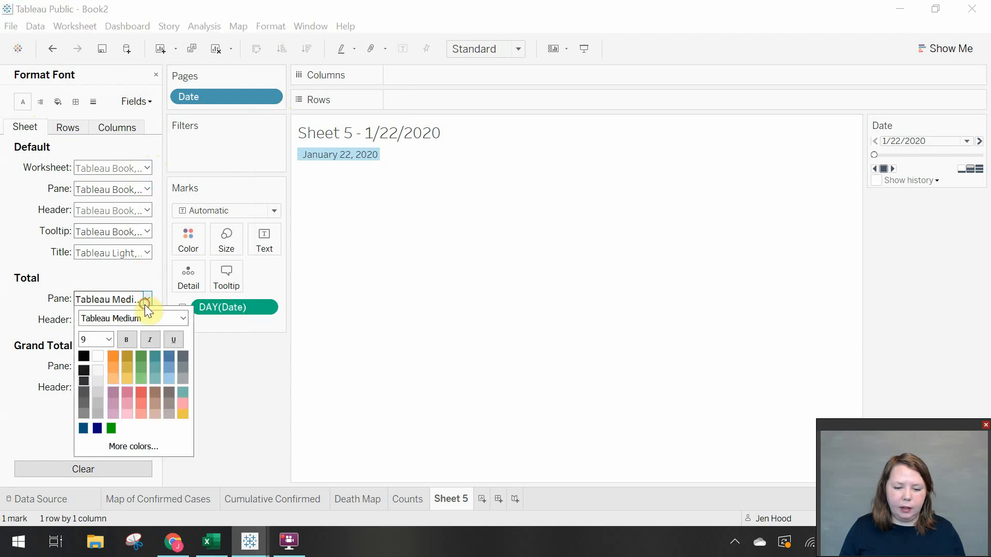
click(108, 339)
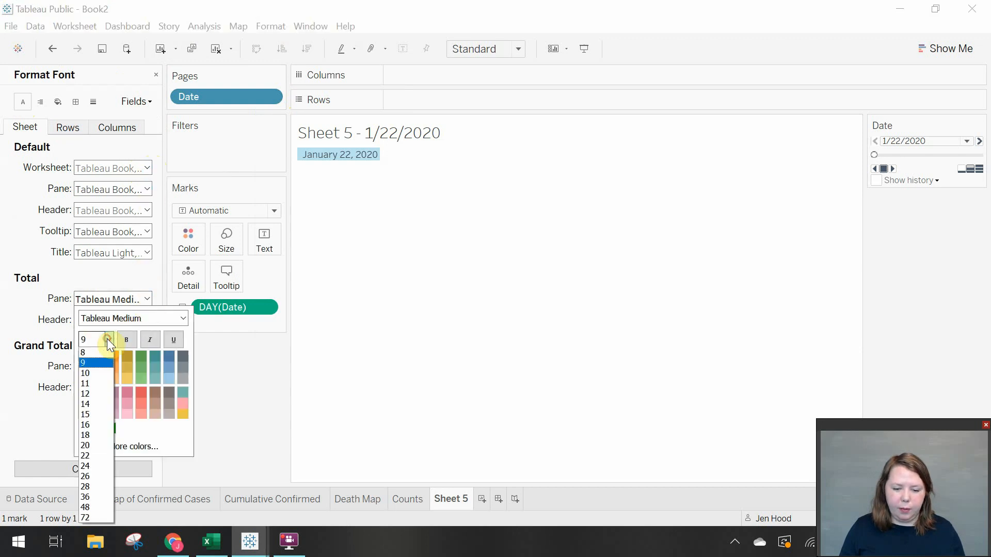
click(89, 470)
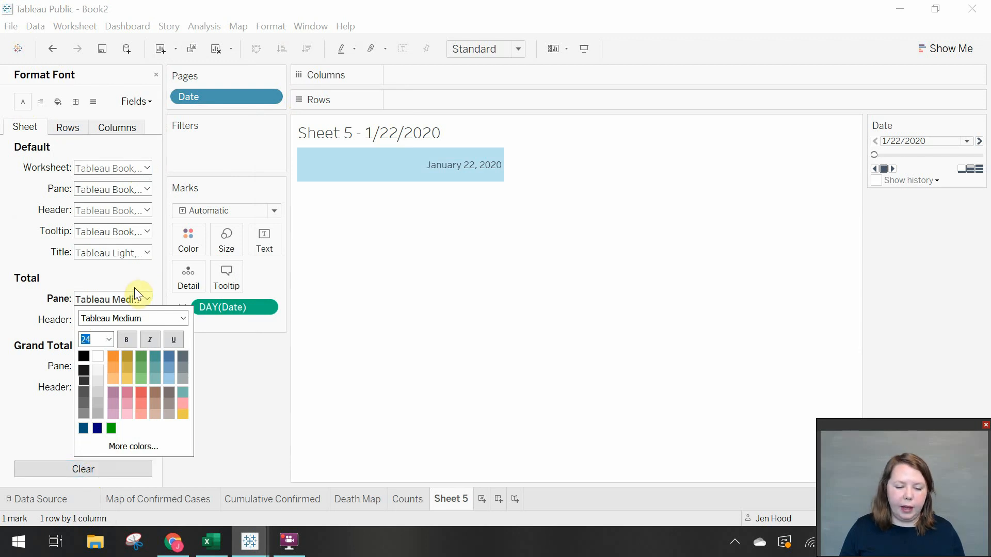
click(389, 175)
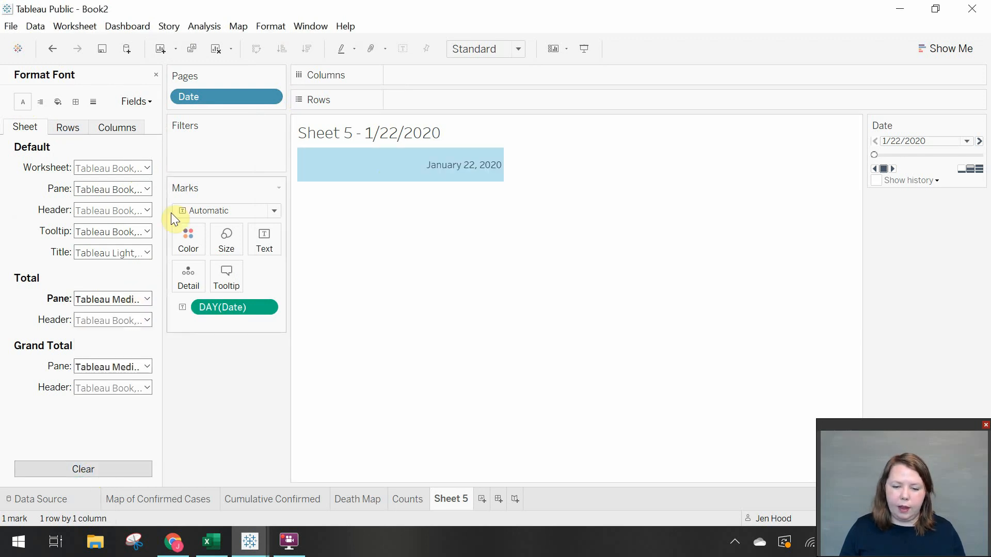
- Set the sheet's default worksheet font to size 24 and bold
click(128, 170)
click(108, 209)
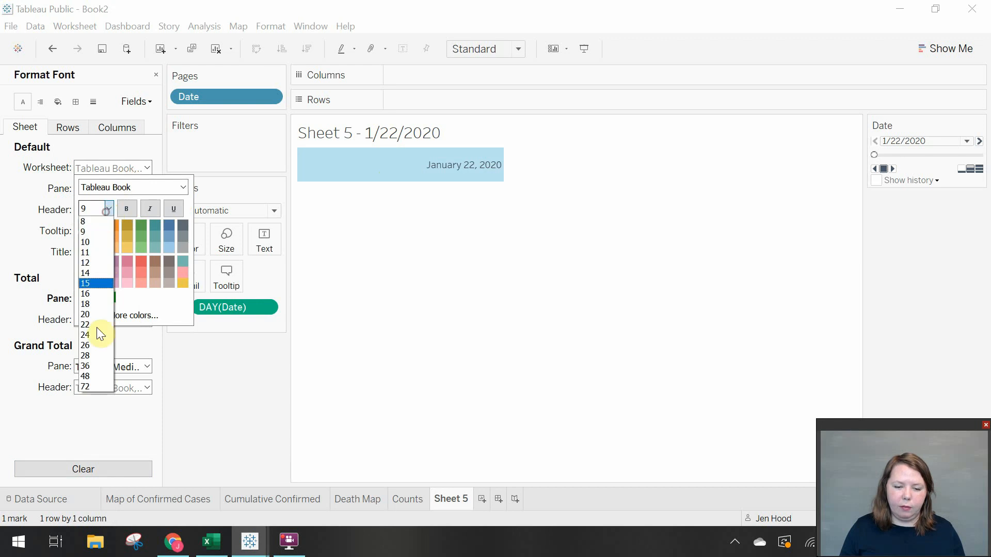
click(91, 335)
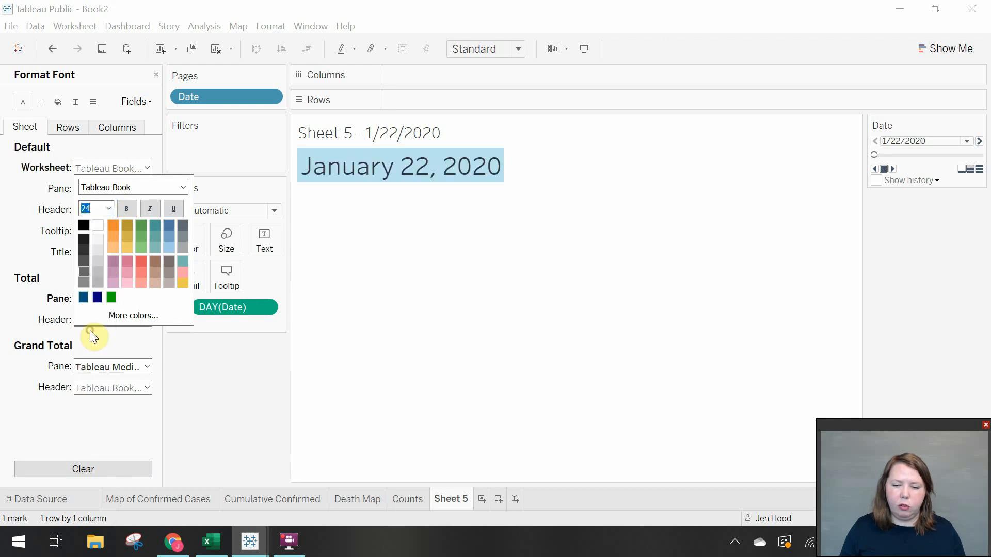
click(568, 166)
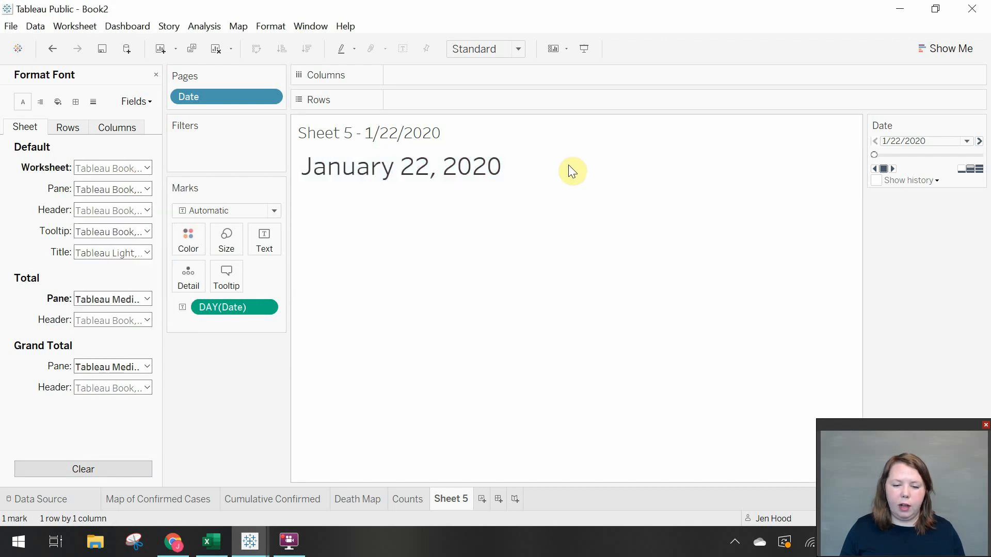
click(374, 167)
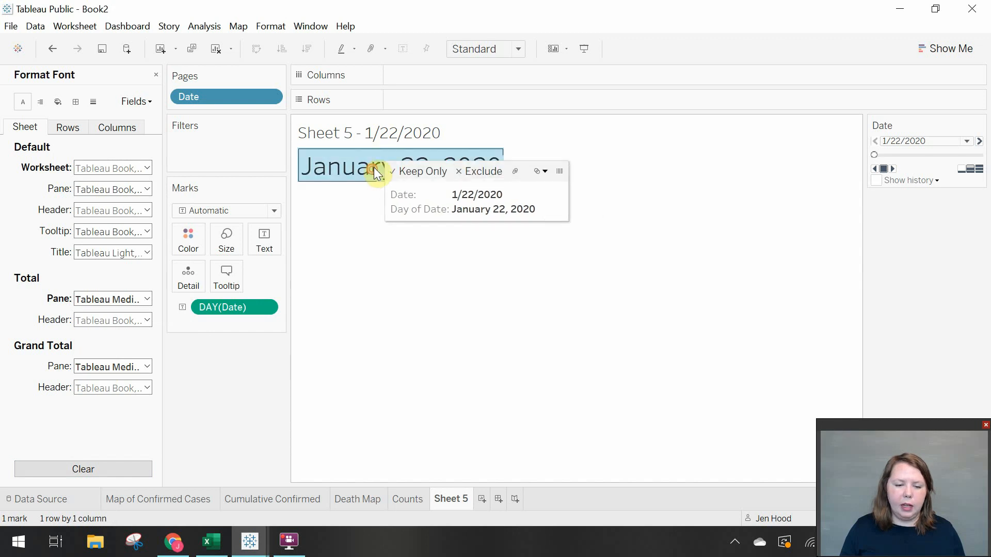
click(141, 169)
click(127, 209)
click(516, 209)
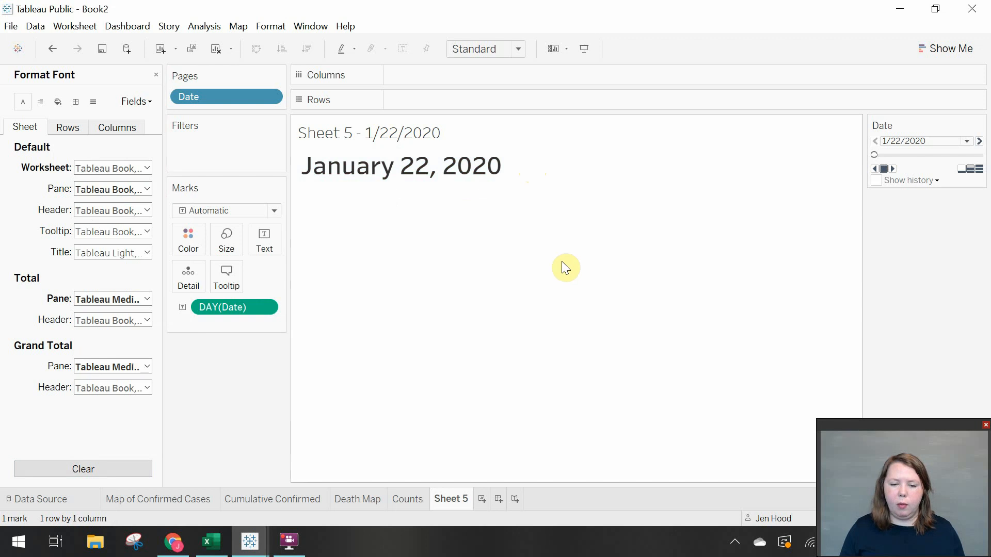
- Rename Sheet 5 as Date
double_click(448, 500)
text(Date)
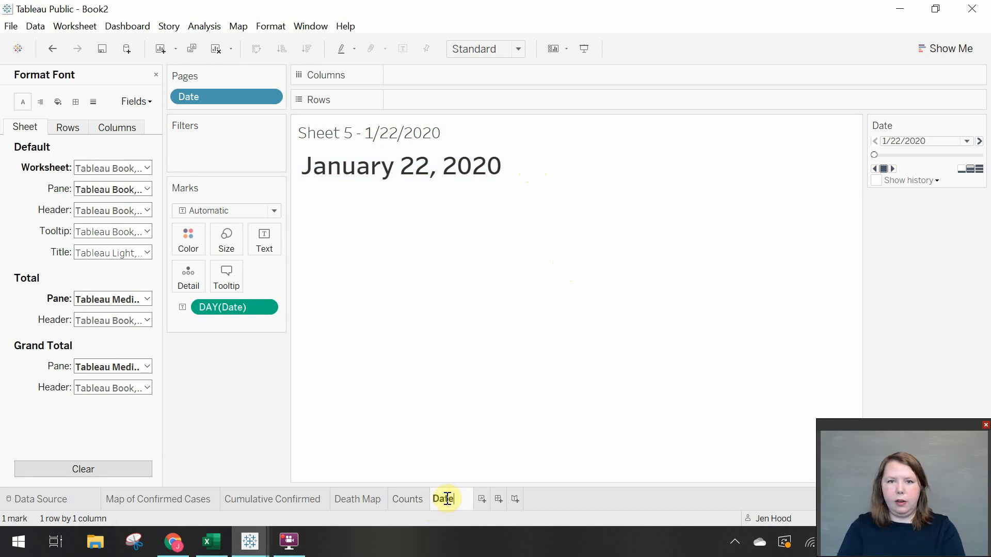
key(Return)
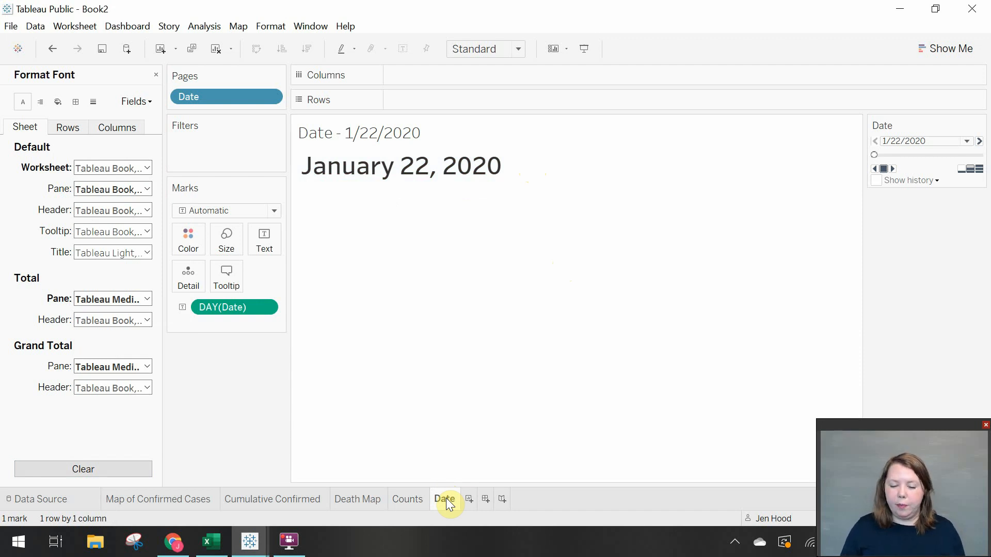
- Create a new dashboard and set its maximum size to 1920 px wide by 1080 px high
click(488, 501)
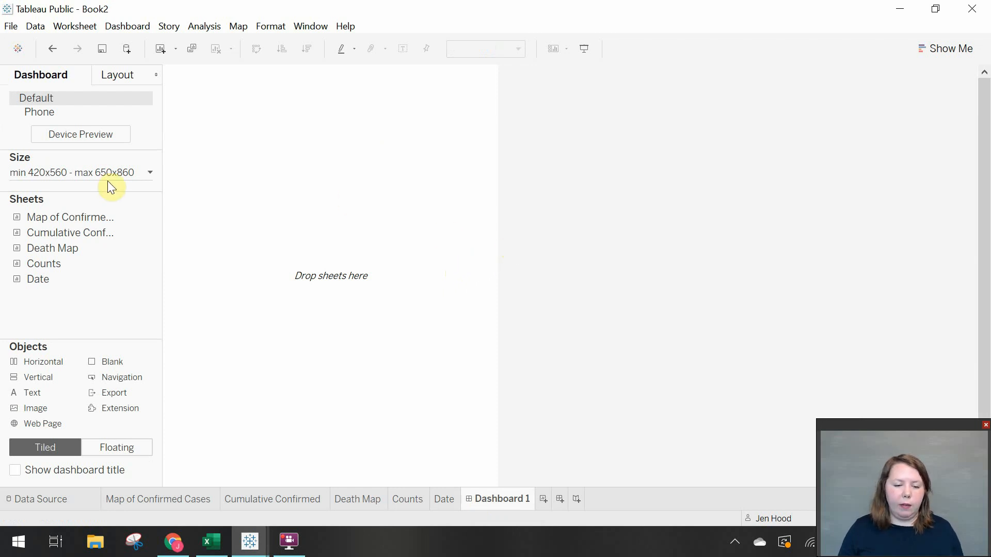
click(141, 173)
click(61, 275)
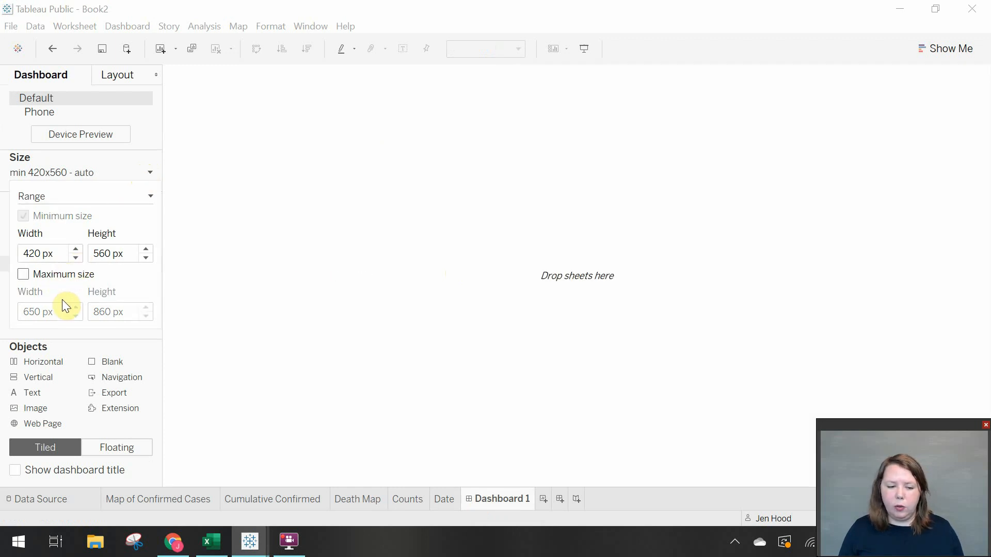
click(37, 275)
double_click(38, 313)
text(19)
text(20)
key(Tab)
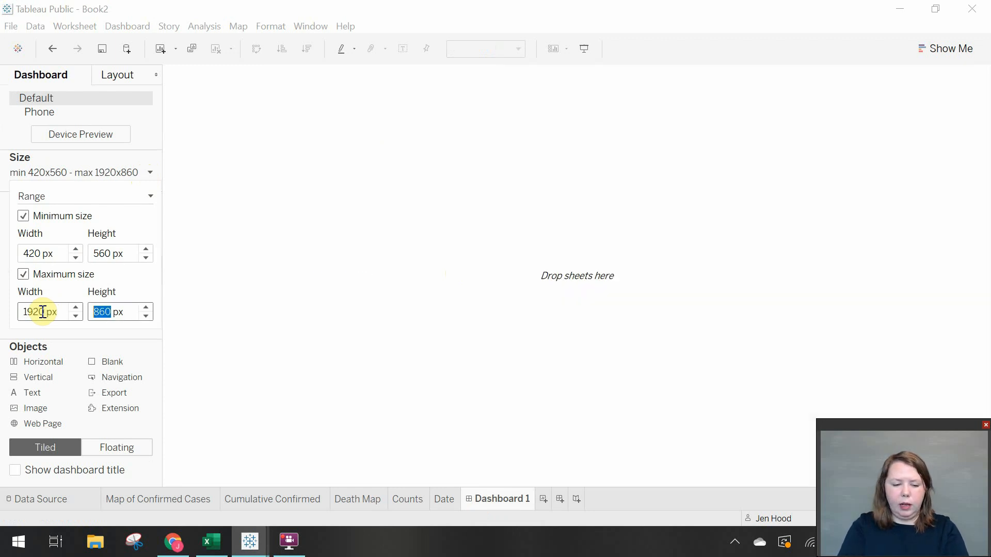
text(1080)
key(Return)
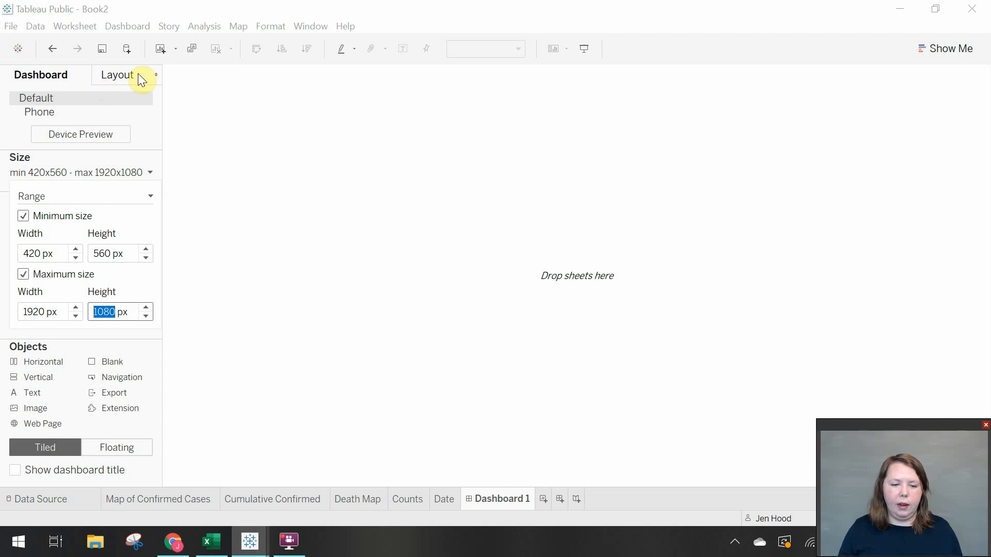
click(53, 76)
drag(67, 233, 147, 201)
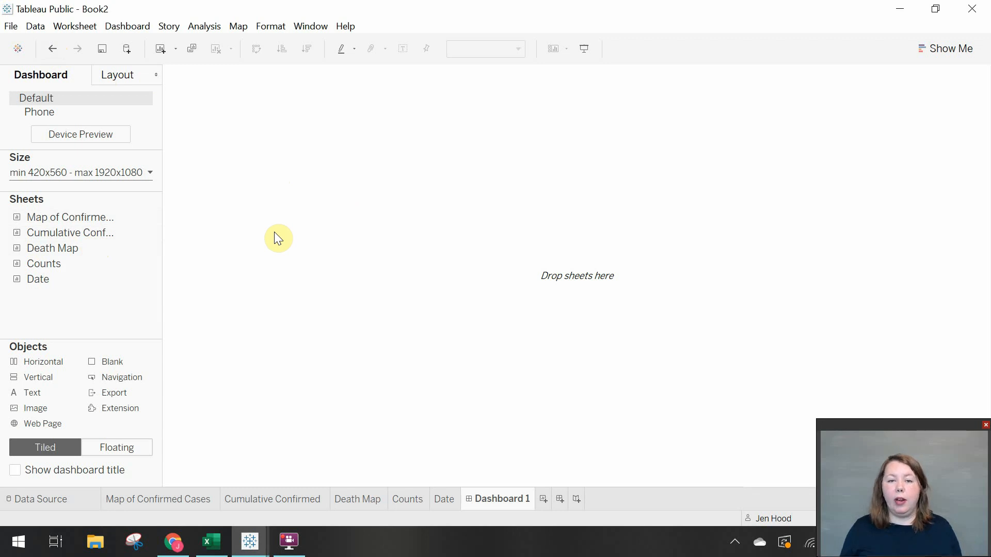
drag(109, 217, 115, 217)
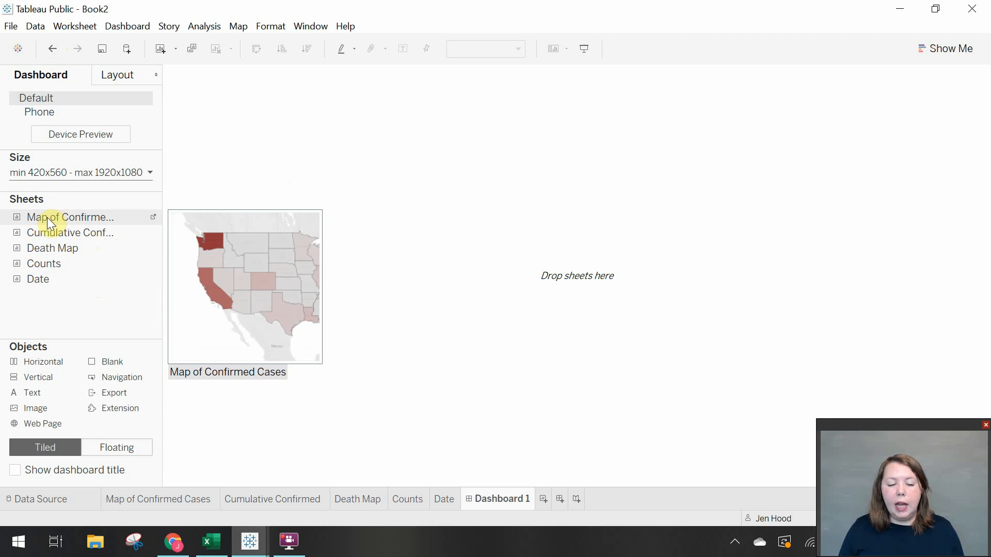
- Place the Map of Confirmed Cases on the dashboard with the Cumulative Confirmed chart beneath it, giving the map more of the height
drag(47, 218, 234, 208)
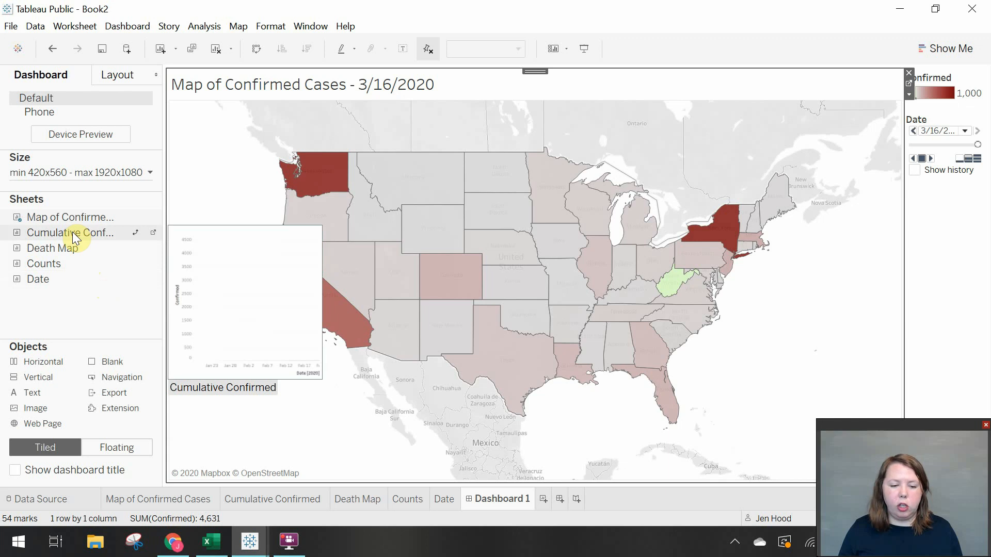
drag(74, 239, 364, 428)
drag(306, 367, 586, 233)
drag(521, 255, 506, 375)
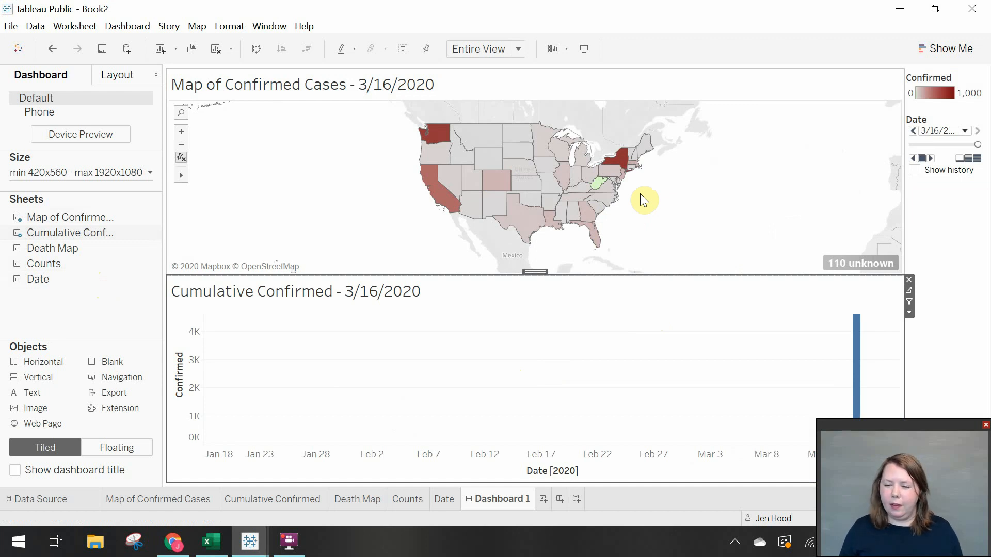
mouse_move(99, 258)
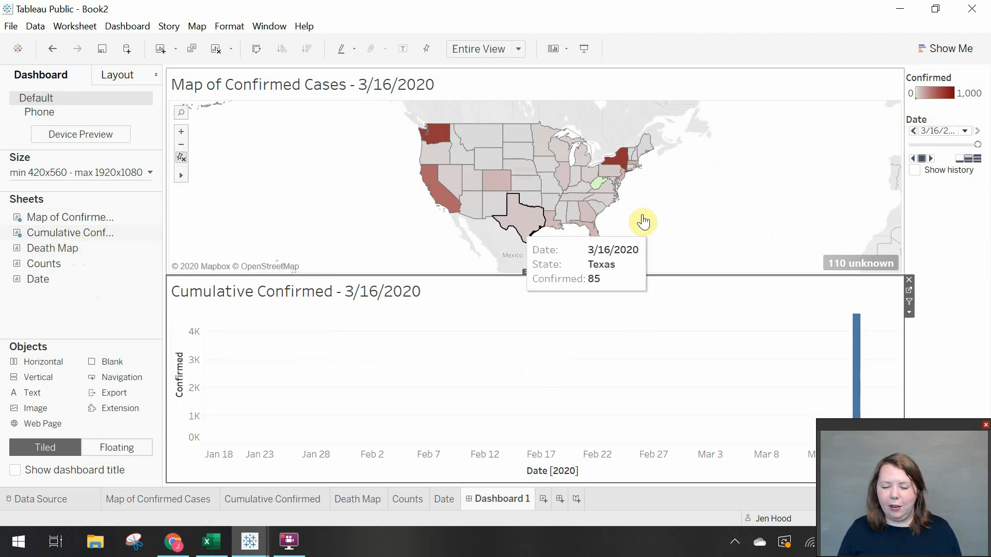
drag(642, 276, 637, 347)
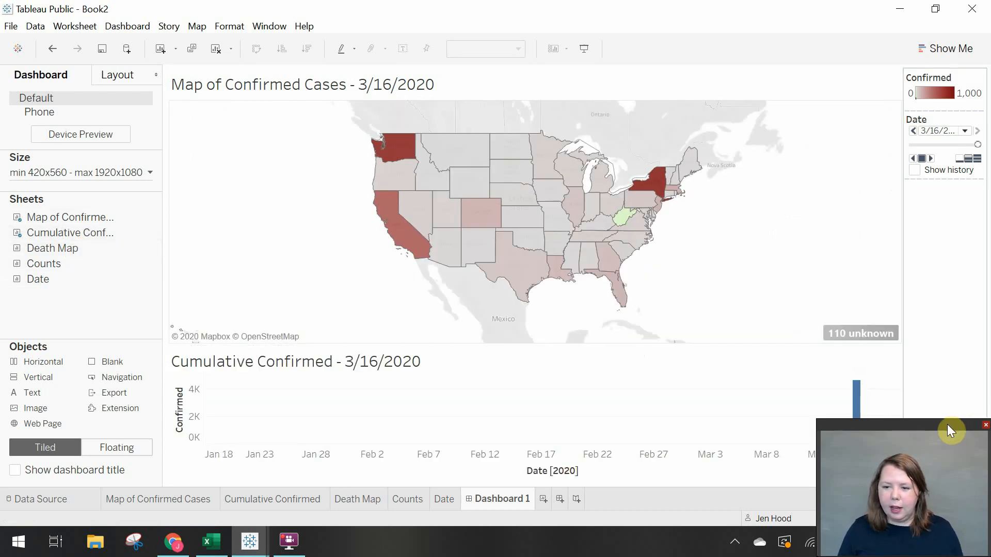
- Hide the title of the Cumulative Confirmed chart on the dashboard
click(895, 374)
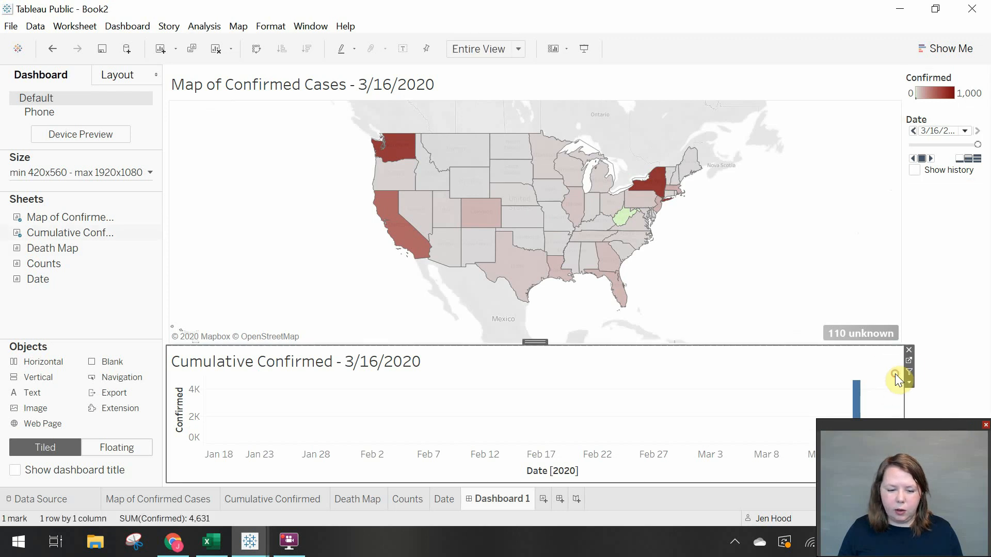
click(909, 383)
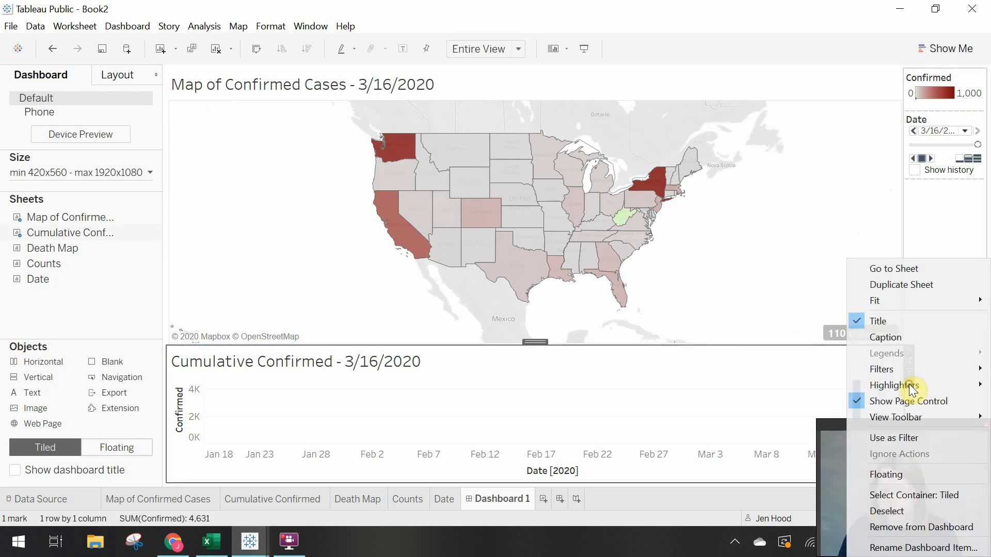
click(903, 319)
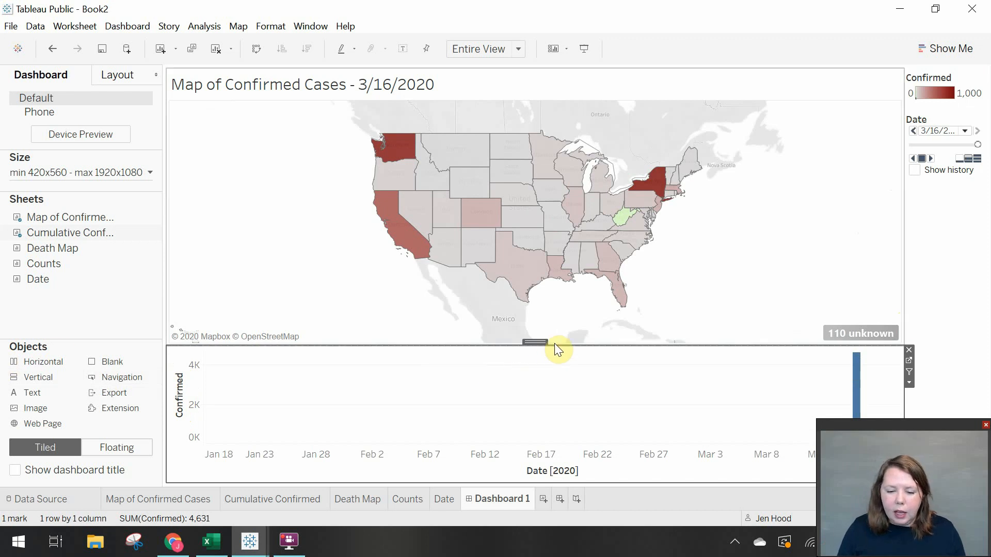
- Turn on history for the Date page control and make the map taller by shrinking the chart beneath it
click(915, 170)
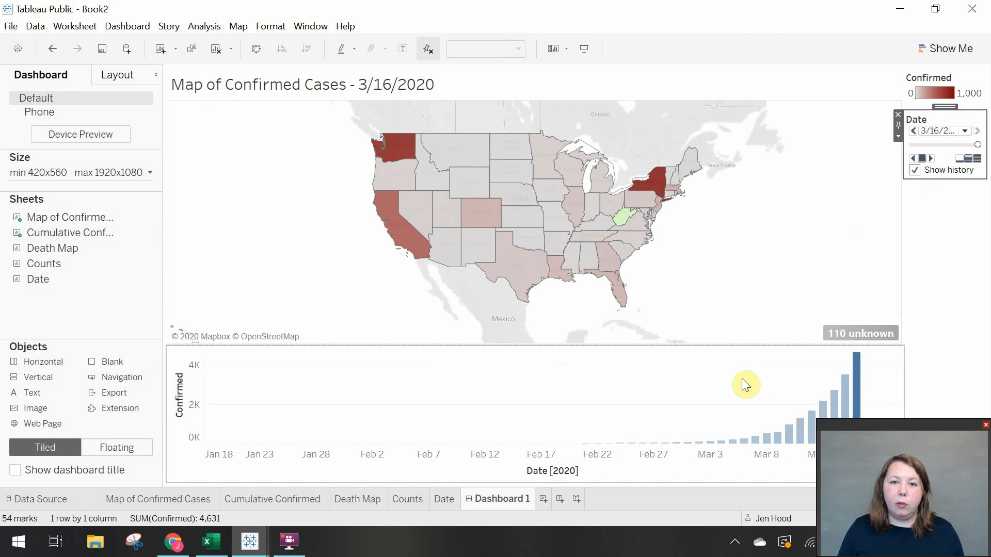
drag(684, 346, 683, 370)
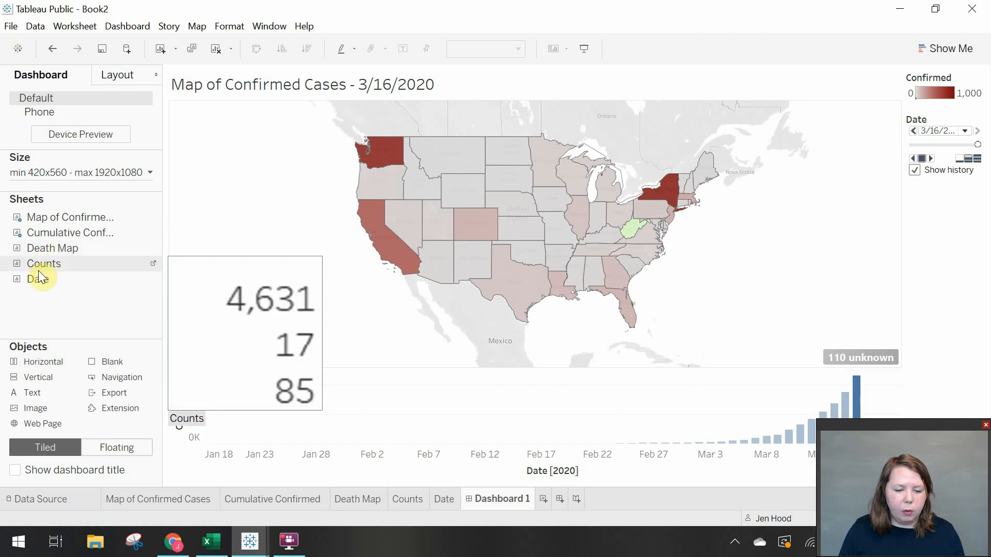
- Add the Death Map to the side column directly below the Confirmed legend and widen that column
mouse_move(49, 249)
mouse_down()
mouse_move(851, 244)
mouse_move(989, 253)
mouse_up()
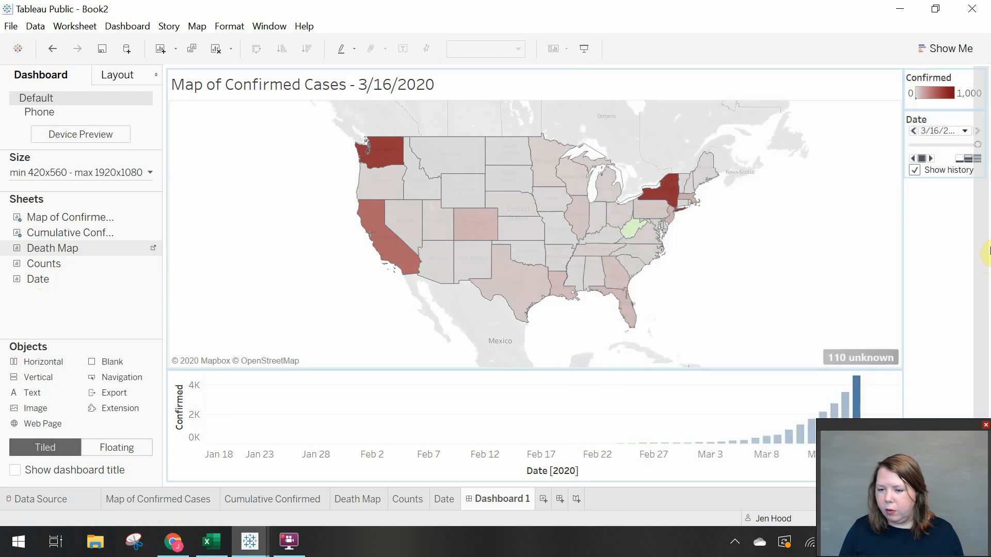
mouse_move(987, 253)
mouse_down()
mouse_move(932, 242)
mouse_move(932, 122)
mouse_up()
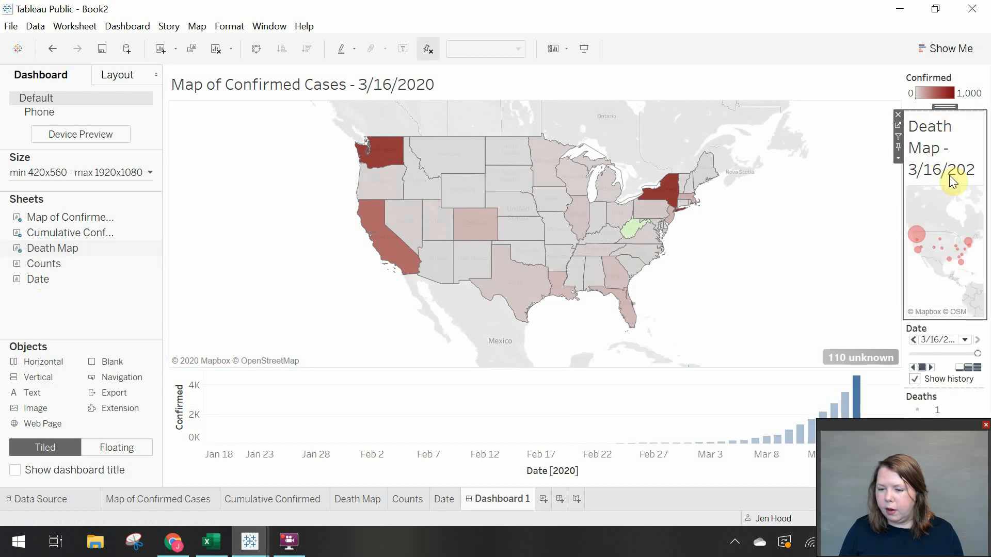
drag(905, 183, 777, 187)
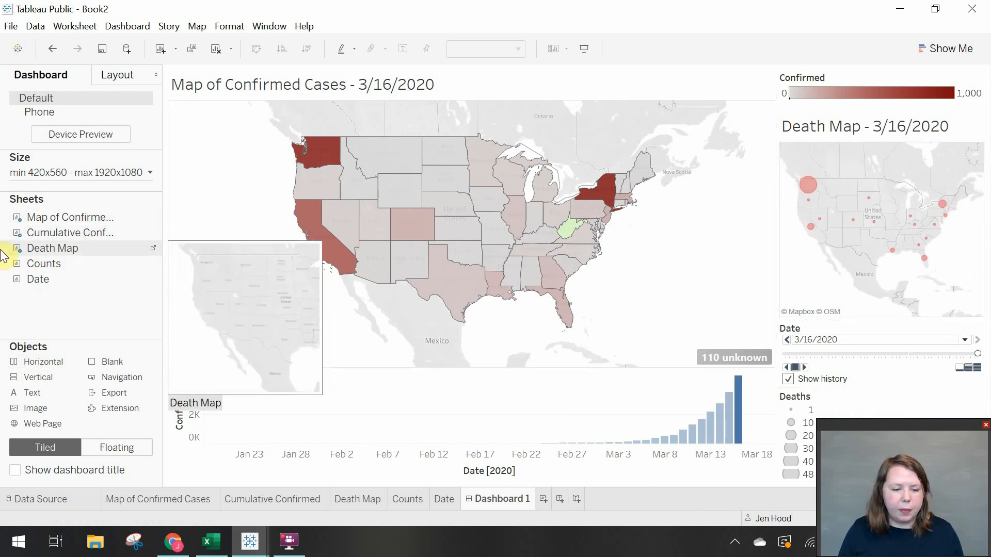
- Add the Counts sheet between the Confirmed legend and the Death Map and hide its title
mouse_move(29, 266)
click(939, 106)
drag(938, 106, 939, 107)
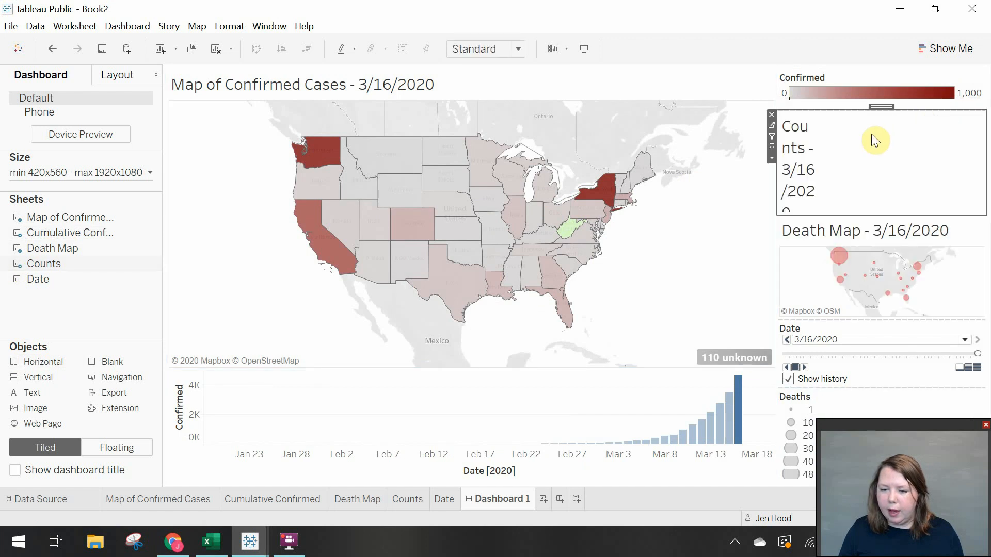
click(771, 158)
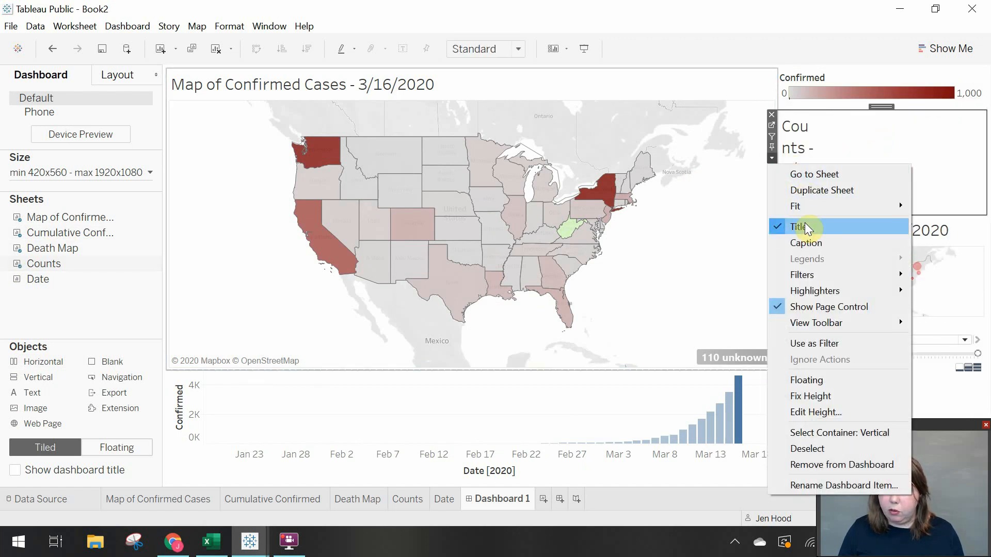
click(804, 223)
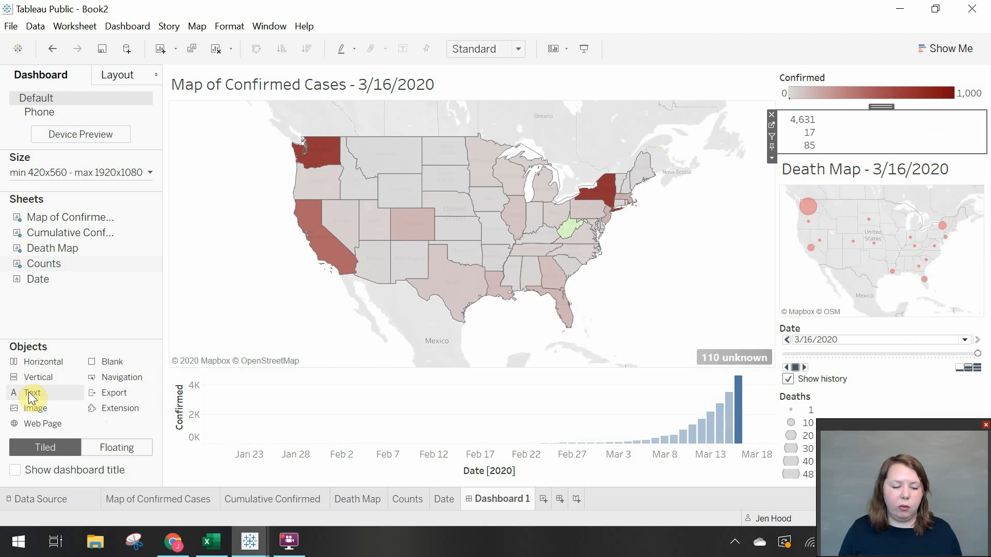
- Add a text object listing Confirmed, Recovered and Deaths at font size 14 next to the counts
mouse_move(29, 392)
mouse_down()
mouse_move(744, 192)
mouse_move(792, 148)
mouse_move(783, 133)
mouse_move(801, 129)
mouse_move(782, 134)
mouse_up()
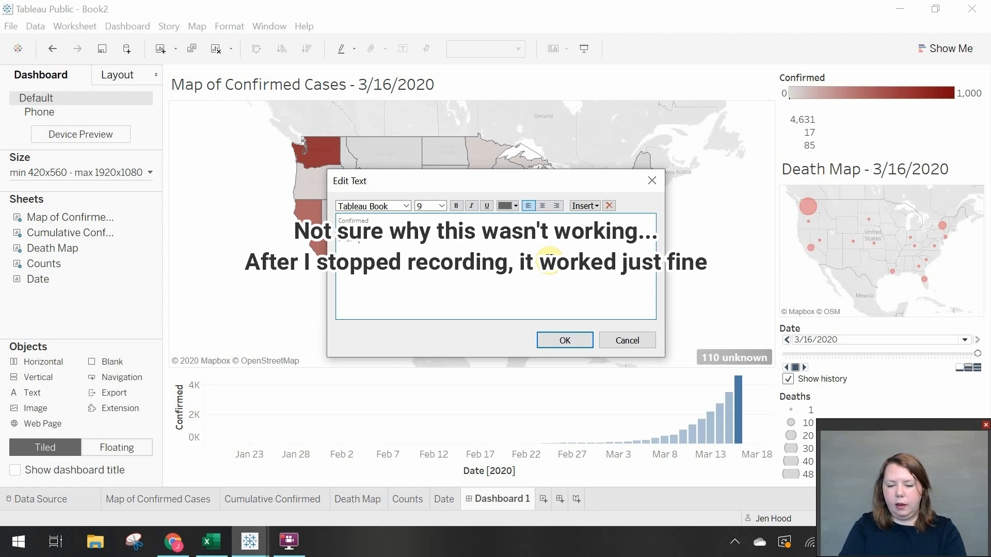
drag(464, 278, 307, 213)
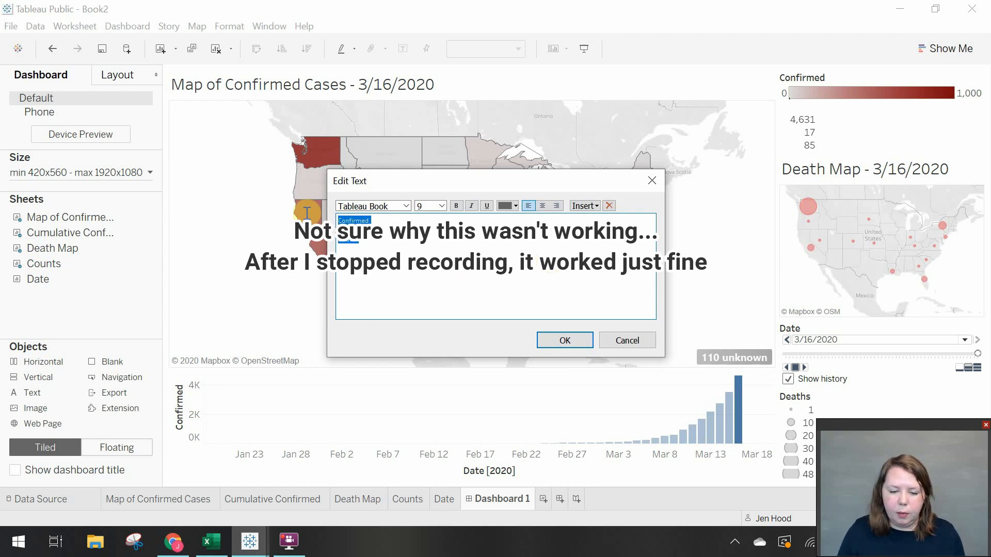
click(443, 206)
click(433, 265)
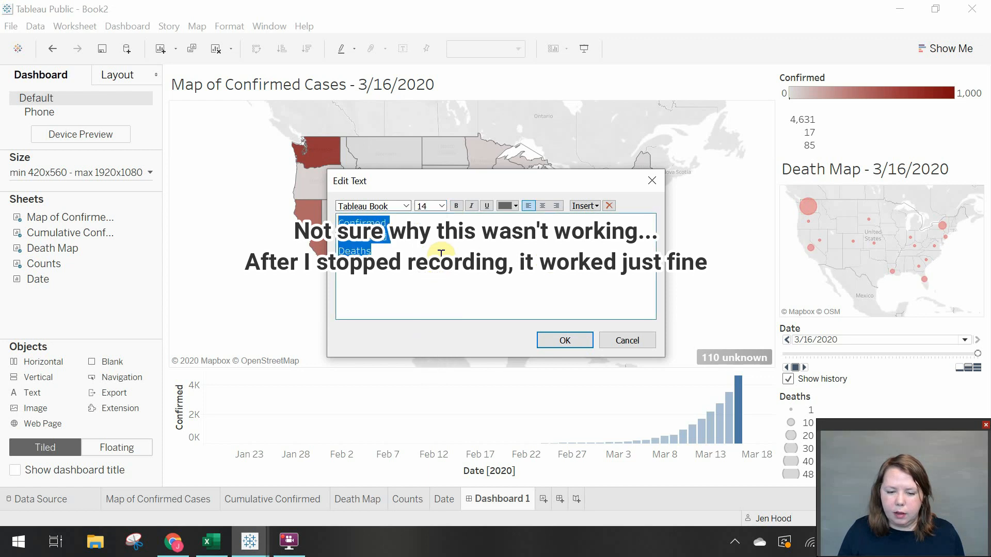
click(565, 341)
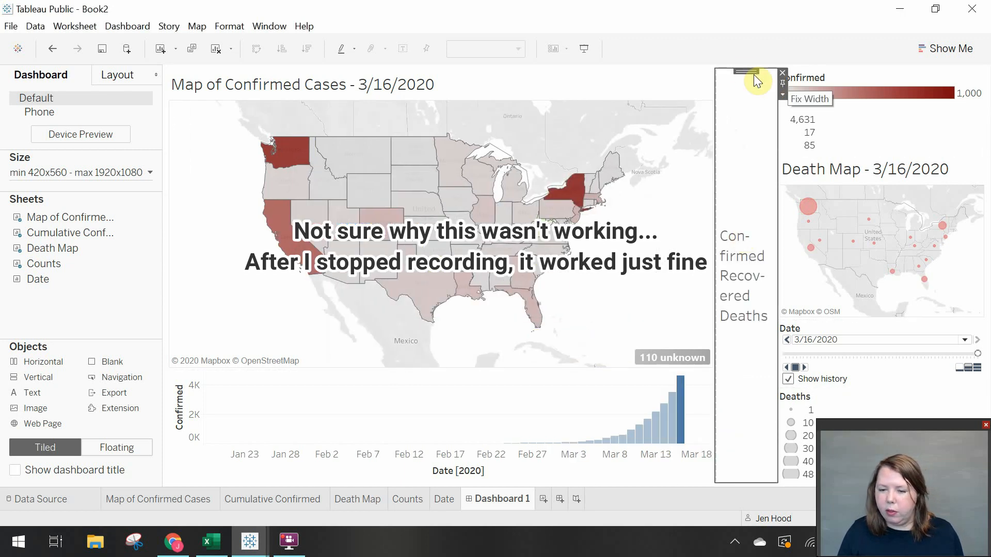
- Try to move the label text object beside the counts, and remove it from the dashboard
drag(745, 72, 774, 135)
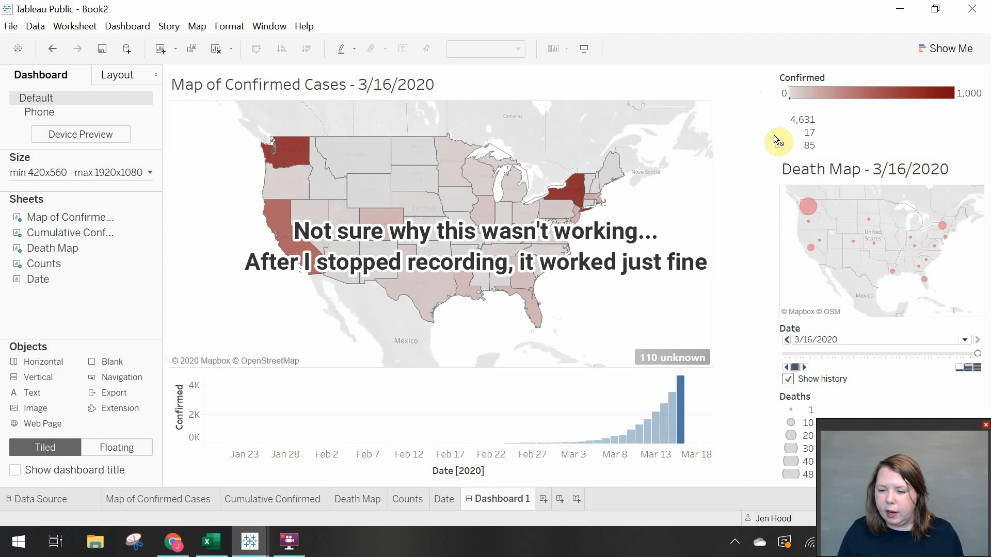
drag(726, 97, 758, 142)
click(879, 185)
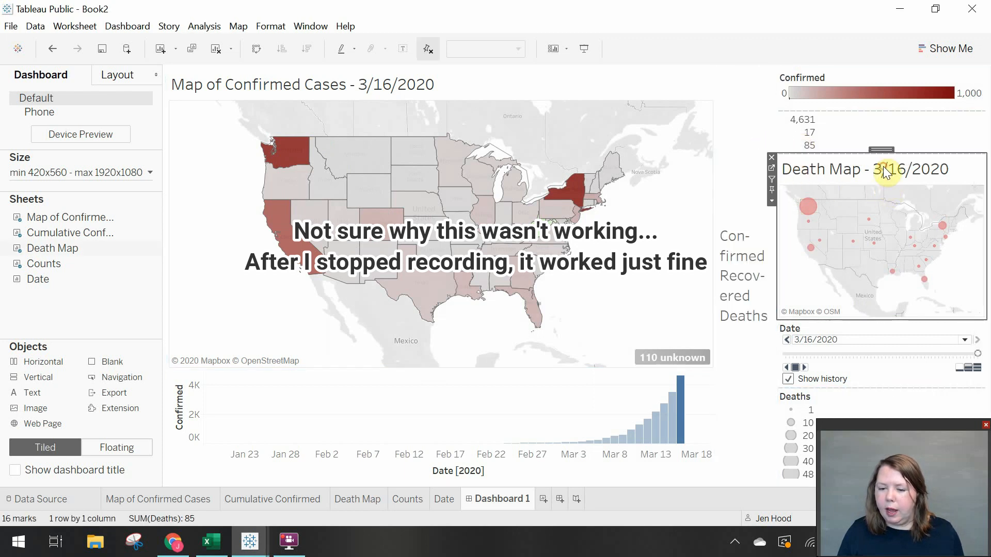
drag(886, 151, 793, 259)
click(763, 229)
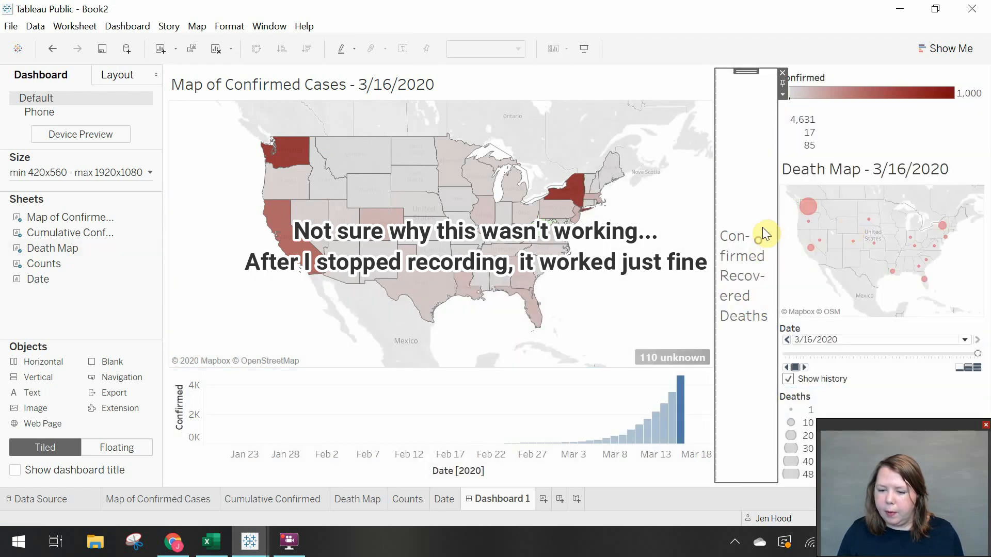
click(782, 73)
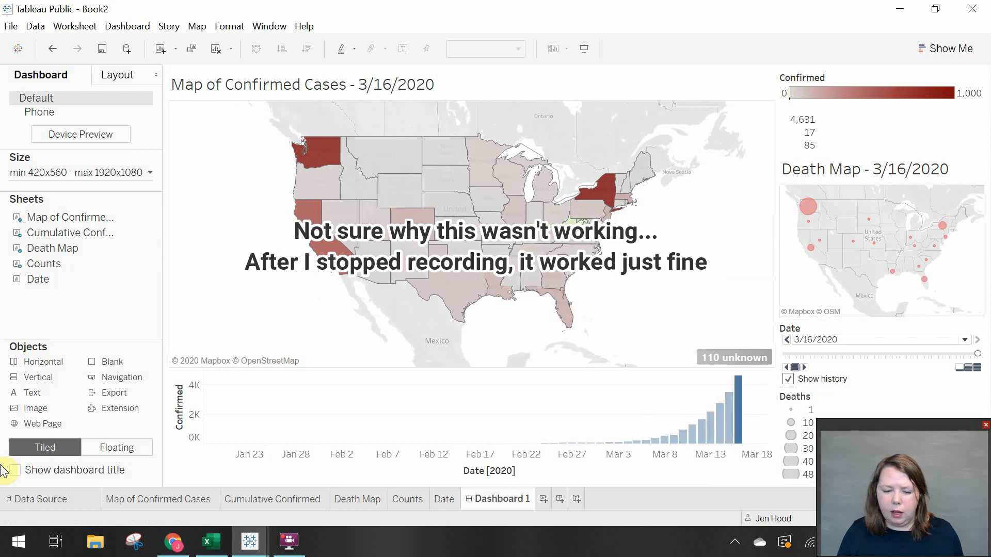
- Add a text object reading Summary at font size 16 above the counts
mouse_move(32, 394)
mouse_down()
mouse_move(181, 356)
mouse_move(656, 274)
mouse_move(805, 211)
mouse_move(779, 137)
mouse_move(790, 267)
mouse_move(782, 248)
mouse_move(984, 237)
mouse_move(961, 146)
mouse_move(924, 128)
mouse_up()
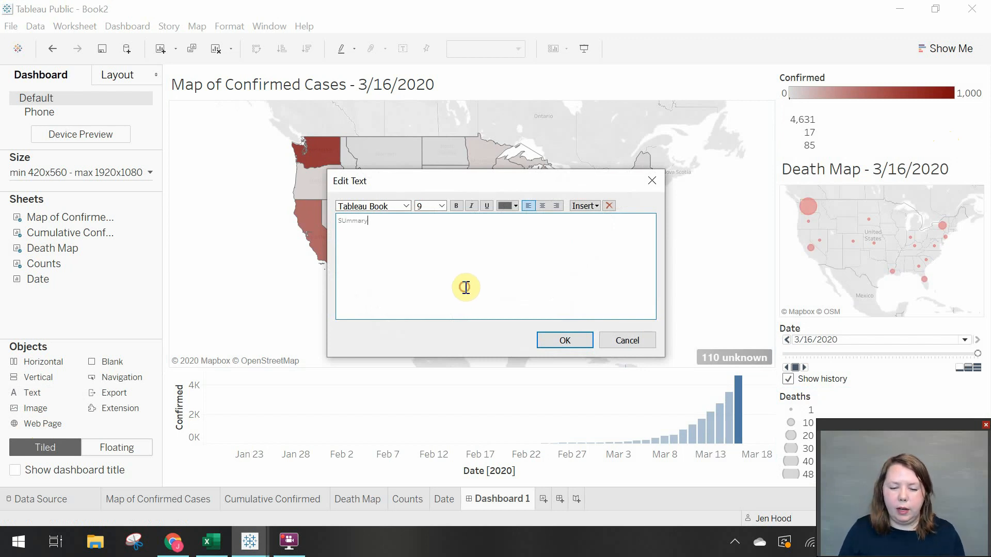
drag(342, 222, 346, 221)
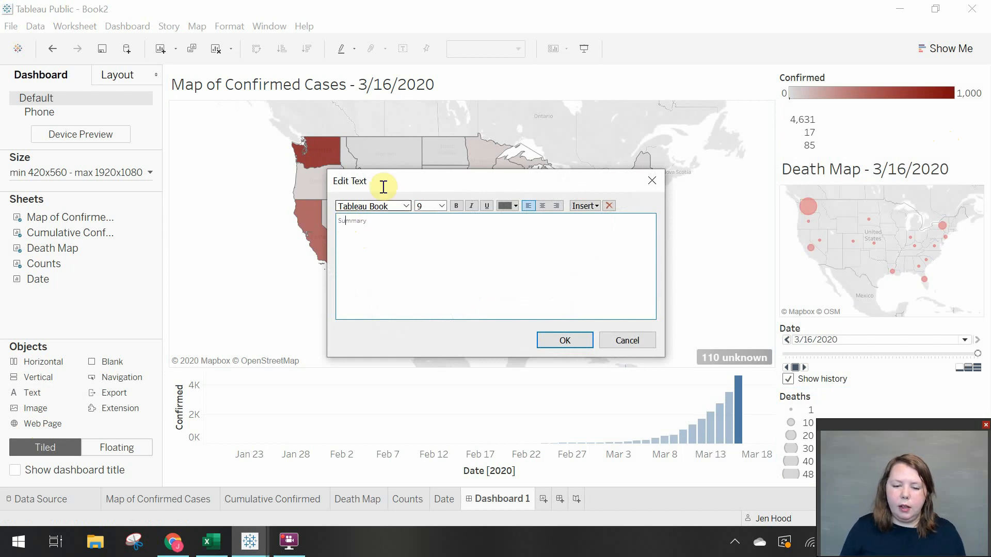
double_click(370, 221)
click(441, 206)
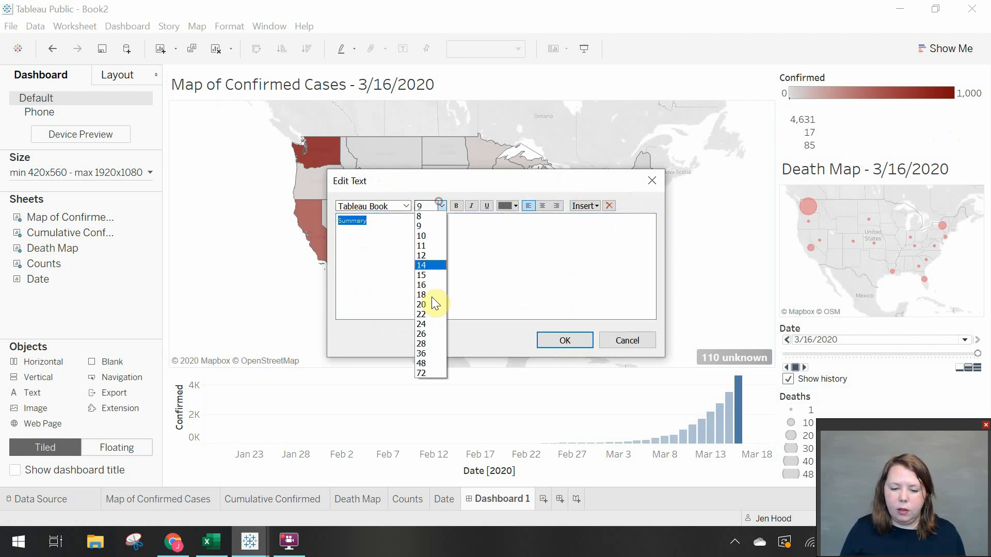
click(428, 266)
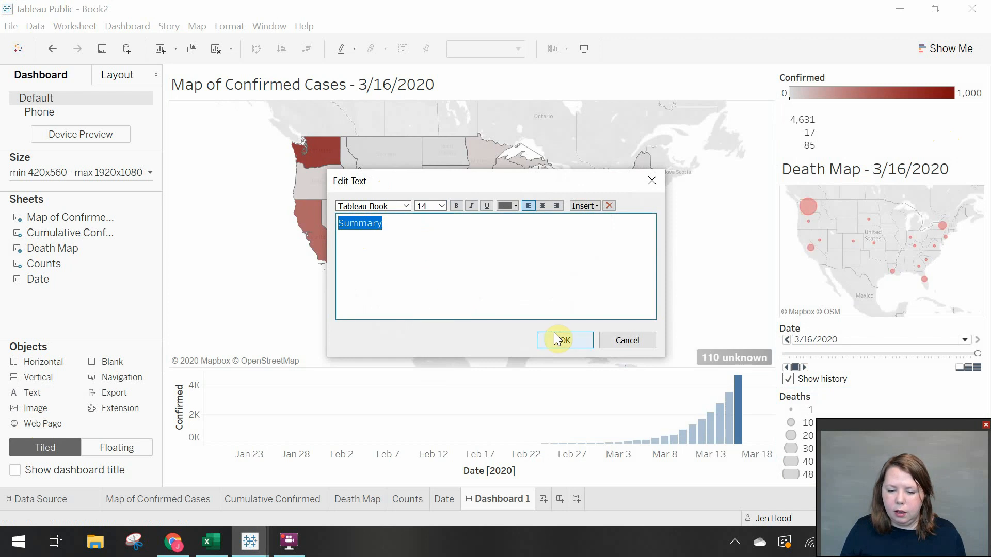
click(439, 207)
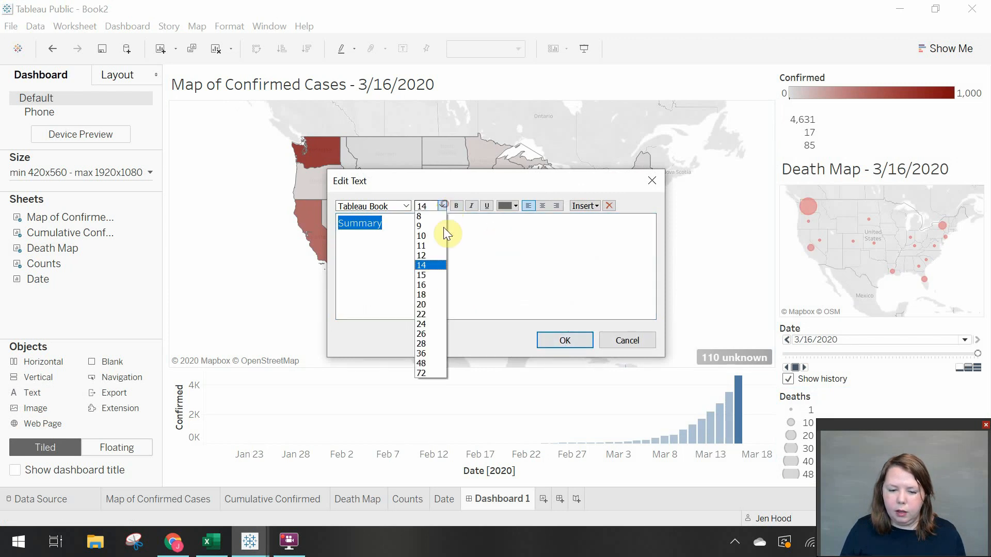
click(434, 276)
click(564, 338)
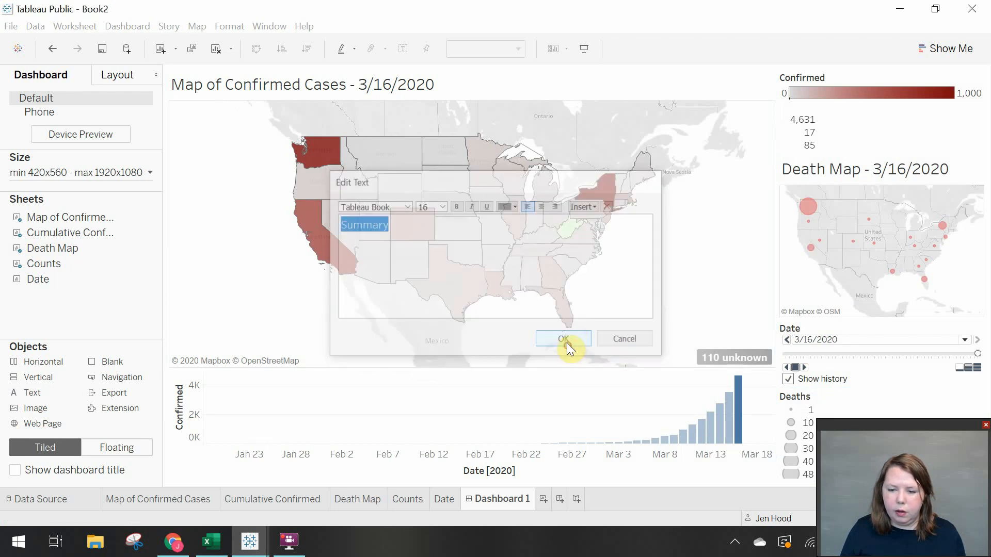
click(833, 163)
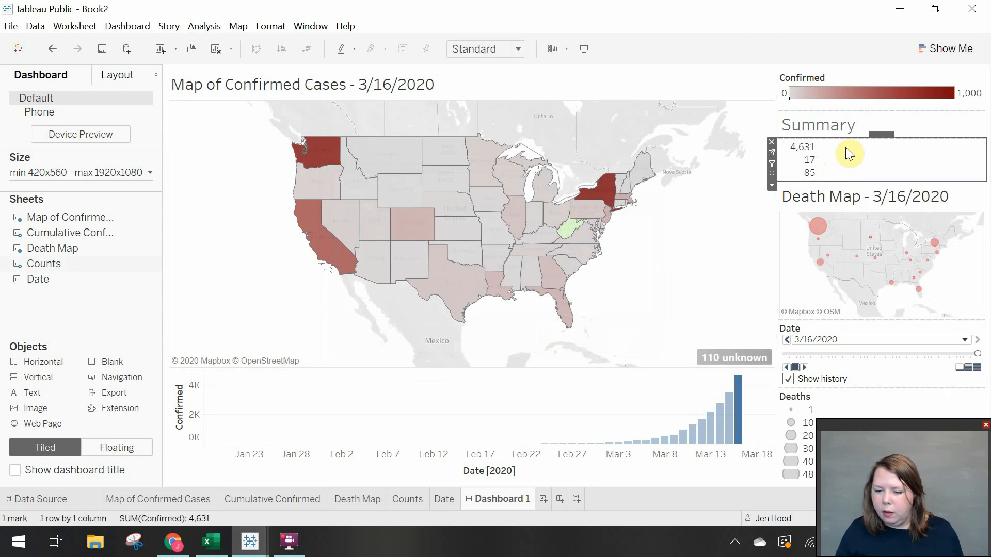
click(772, 184)
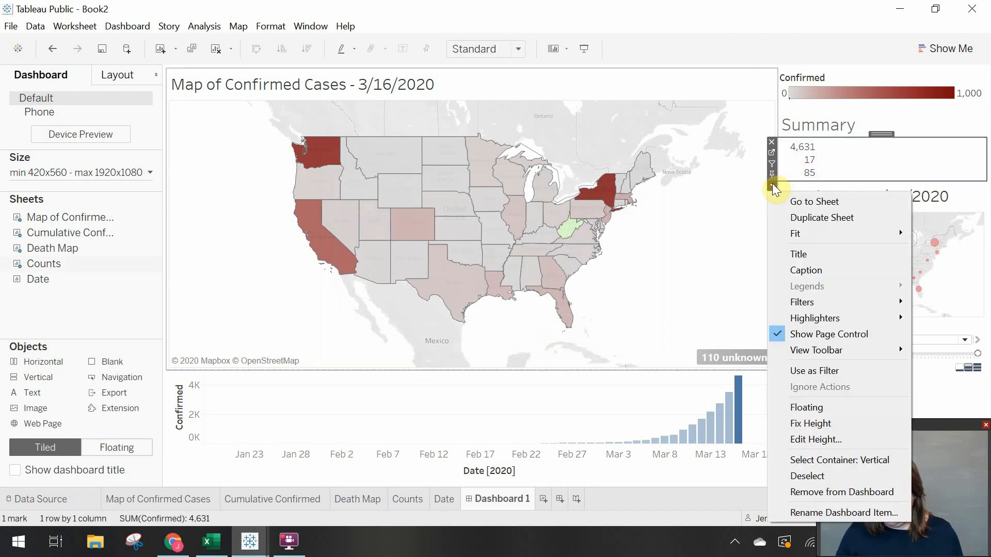
click(882, 130)
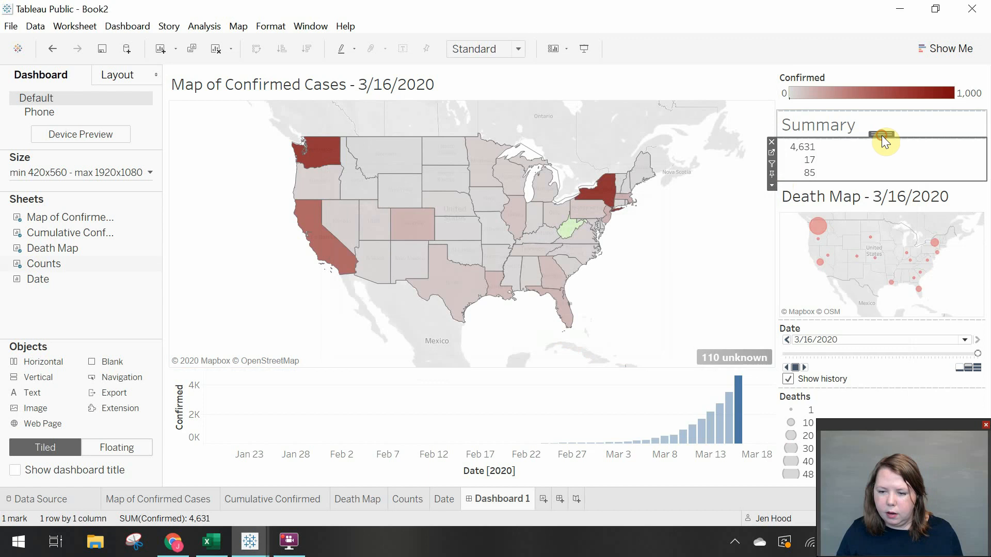
- Make the Confirmed color legend floating and place it over the lower-right area of the confirmed cases map
click(884, 89)
click(775, 95)
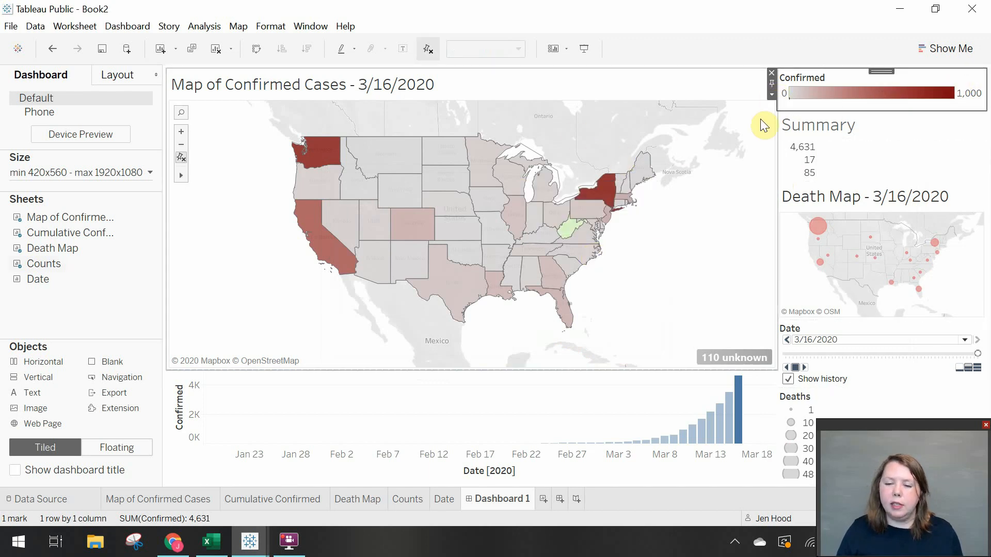
click(772, 95)
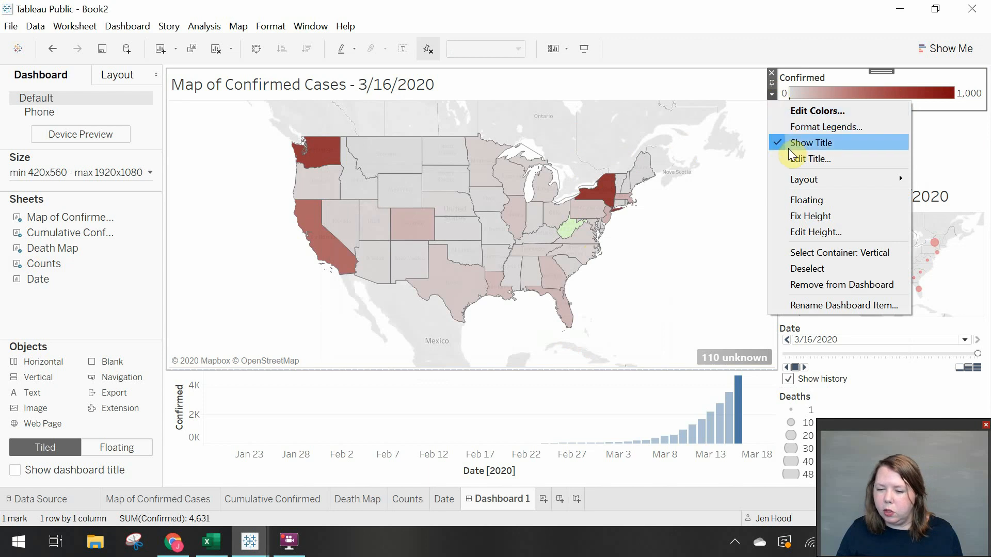
click(797, 202)
drag(800, 78, 719, 267)
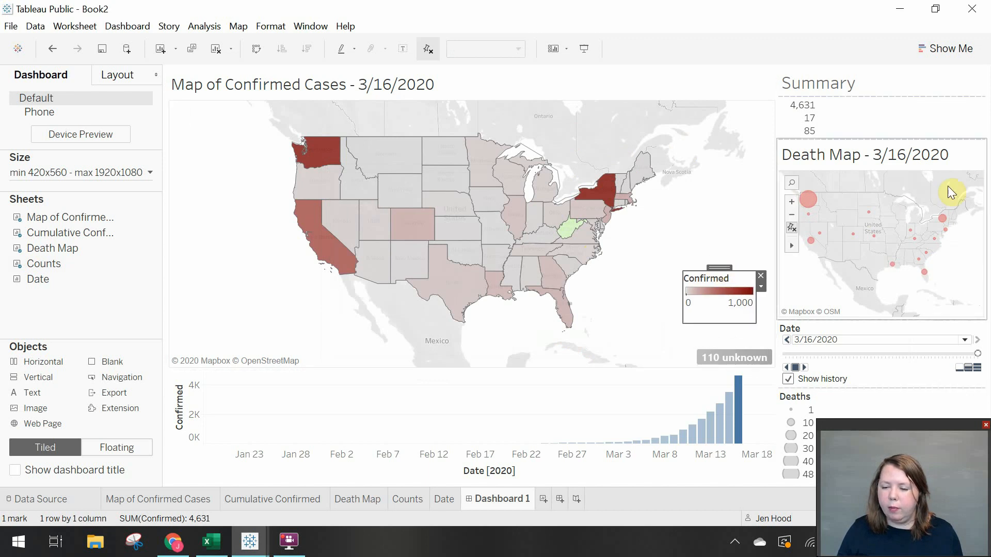
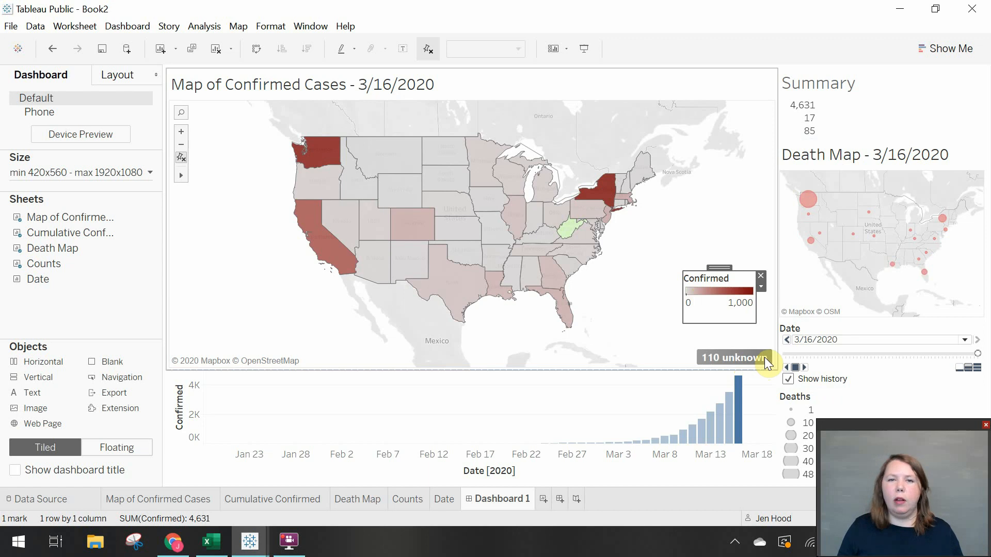
- Hide the unknown-locations indicator on the confirmed cases map, and fit the Confirmed legend into the map's lower-right corner
right_click(764, 357)
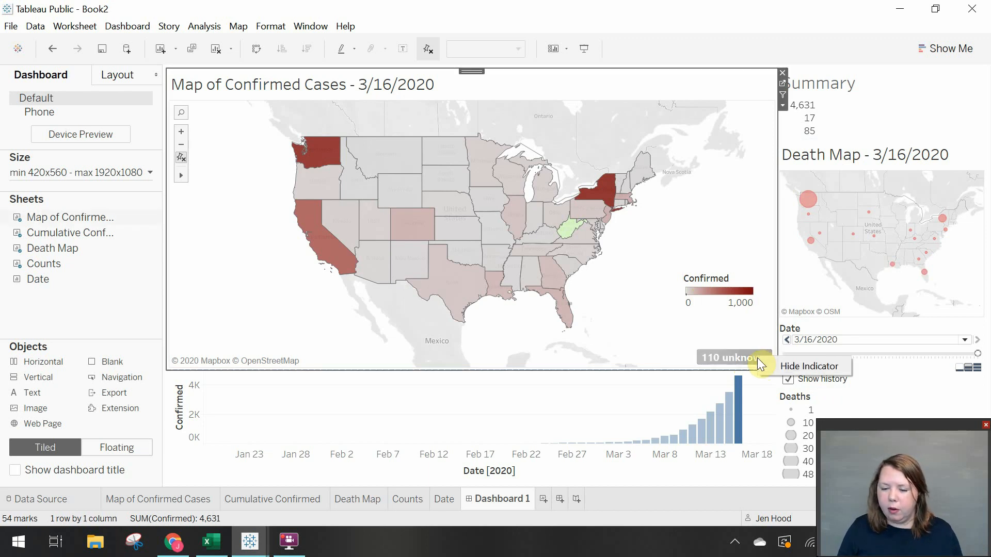
click(769, 364)
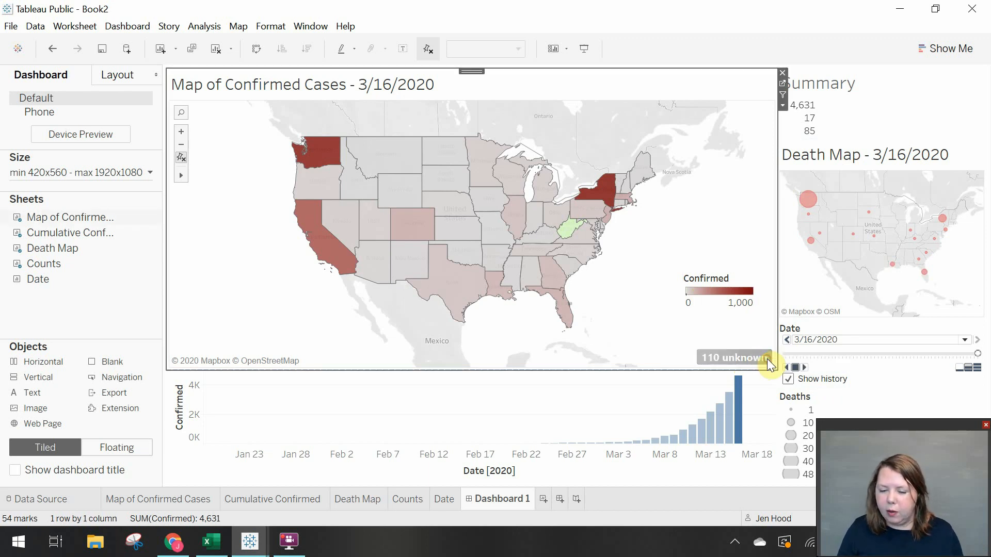
click(733, 280)
drag(736, 283, 672, 331)
drag(744, 308, 744, 324)
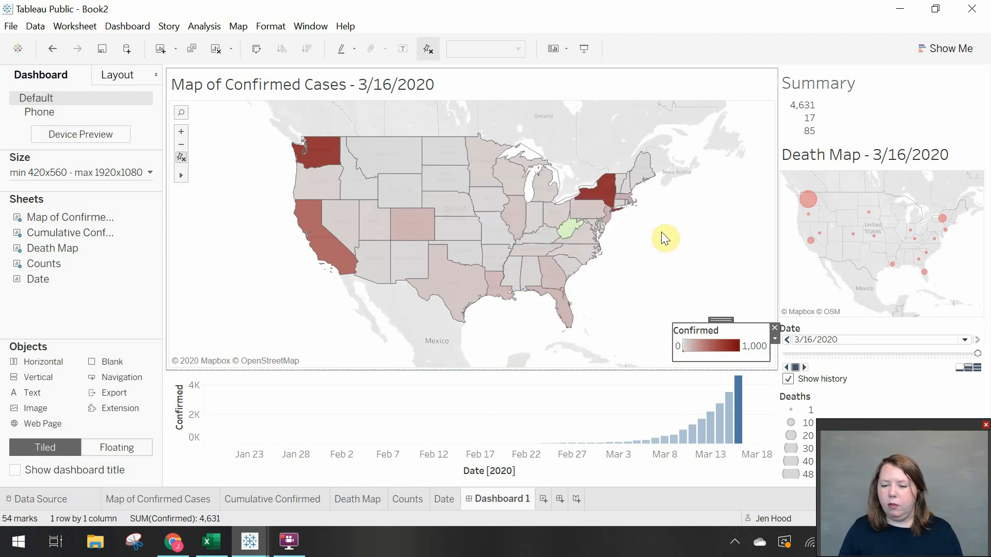
click(736, 272)
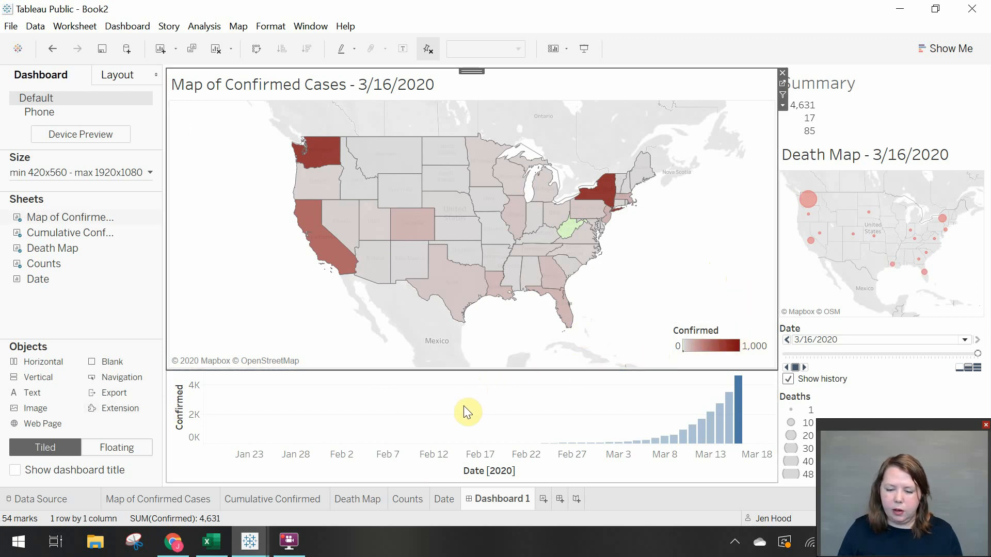
- Remove the Date axis title from the cumulative chart
click(499, 473)
click(494, 472)
double_click(493, 472)
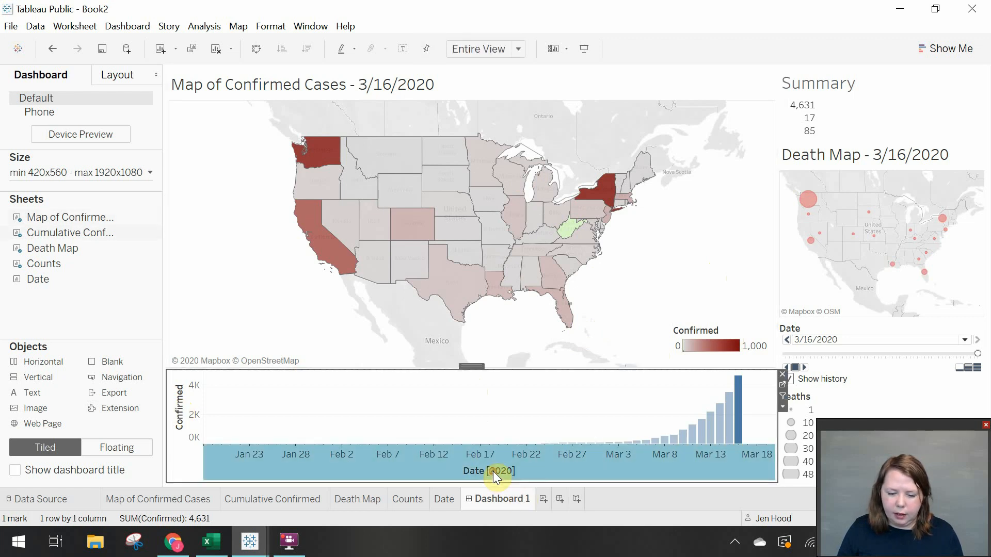
click(394, 370)
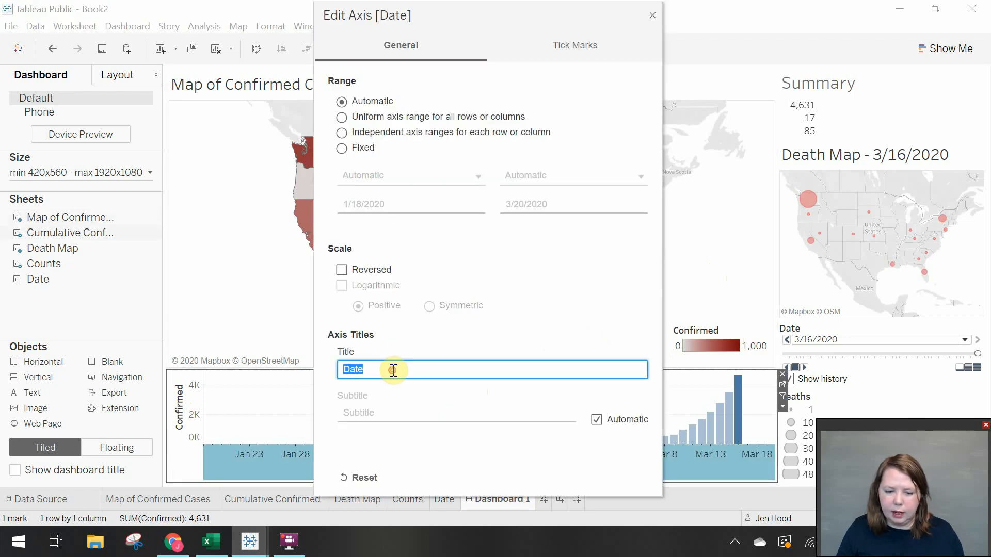
key(BackSpace)
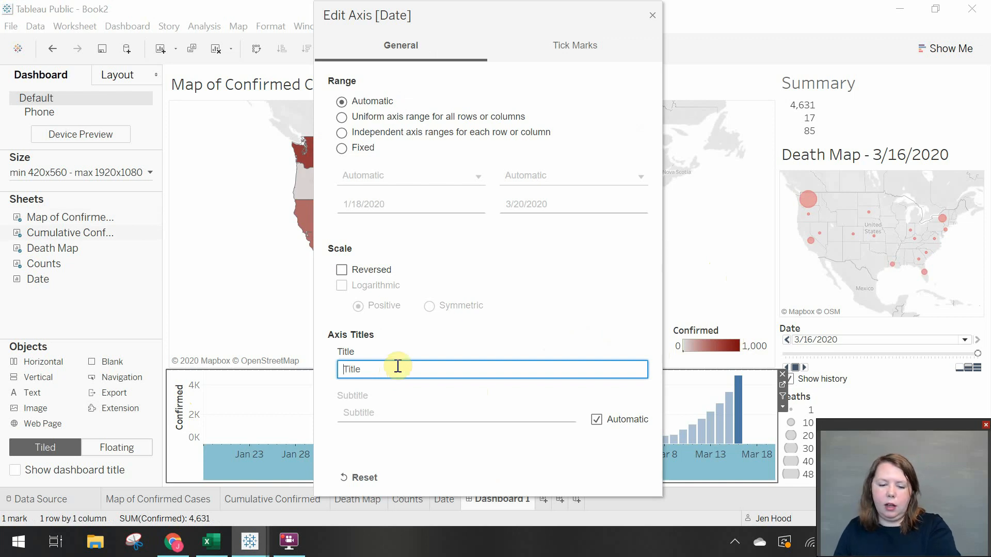
click(652, 12)
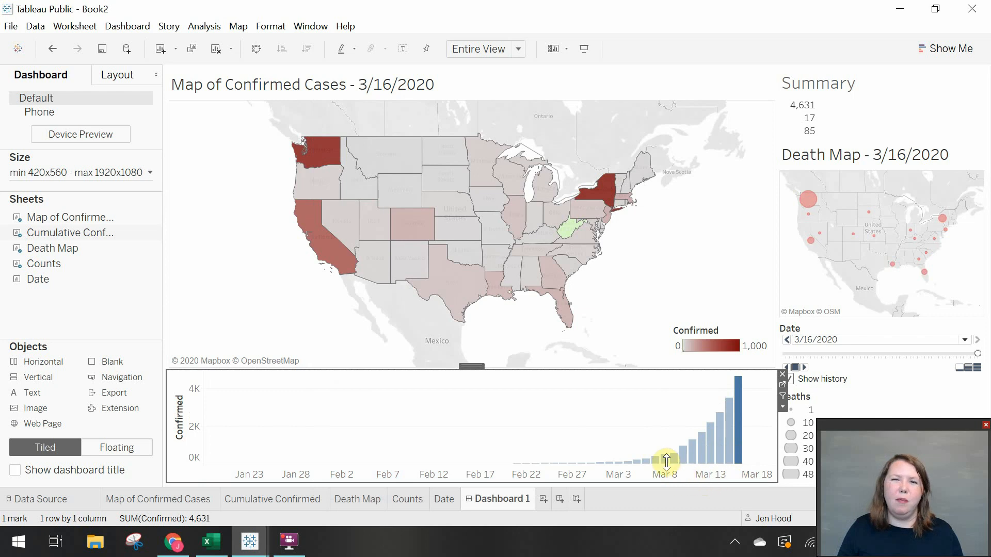
- Change the cumulative chart's vertical axis title to Confirmed Cases
double_click(181, 418)
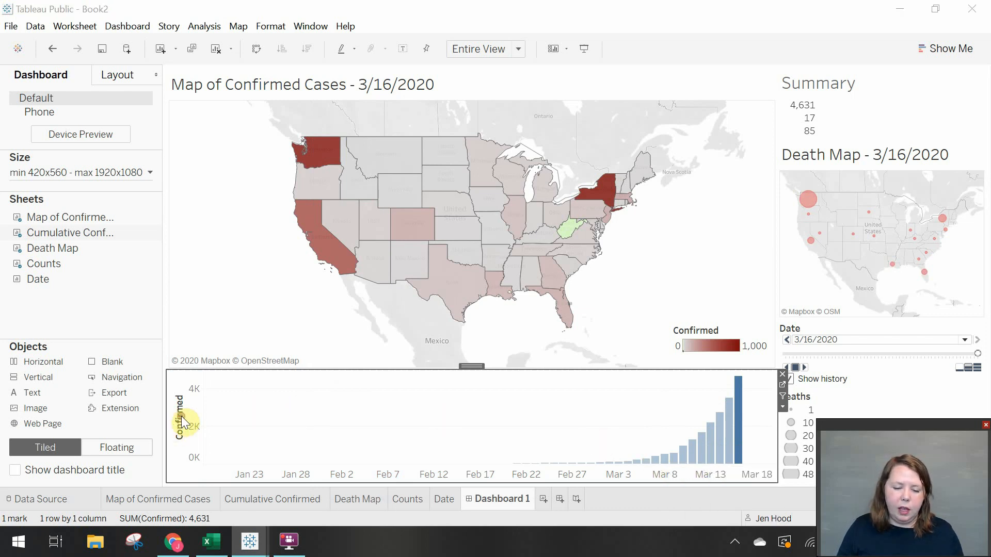
double_click(419, 368)
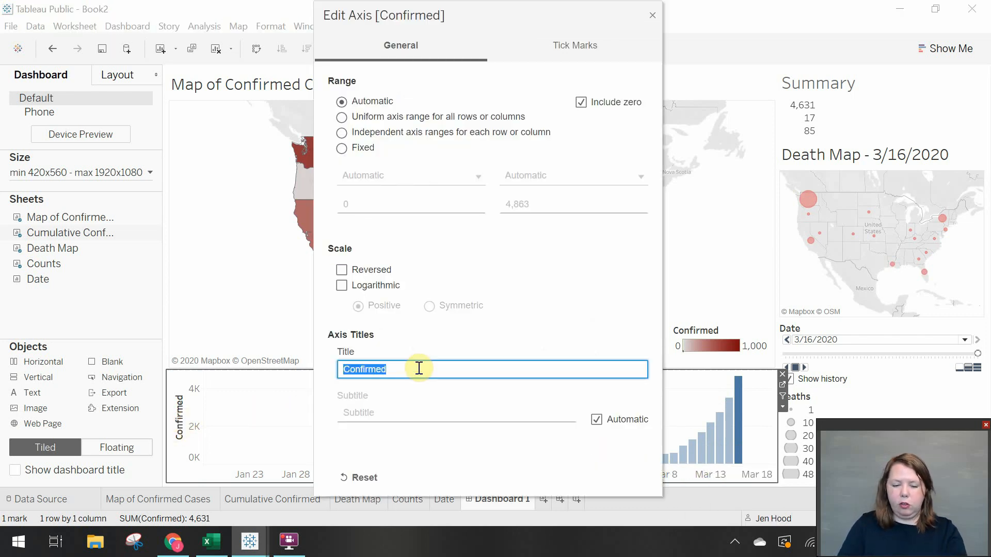
click(418, 368)
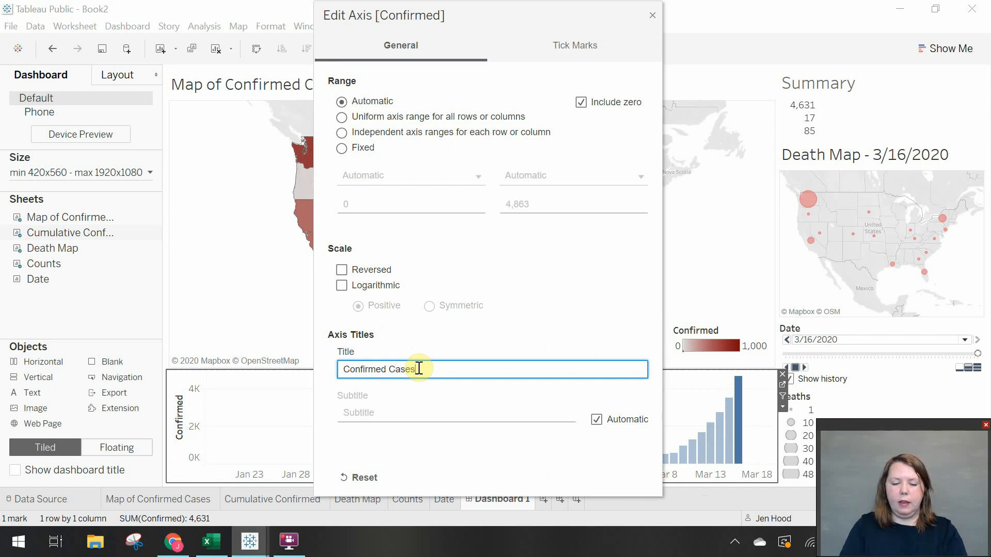
click(651, 15)
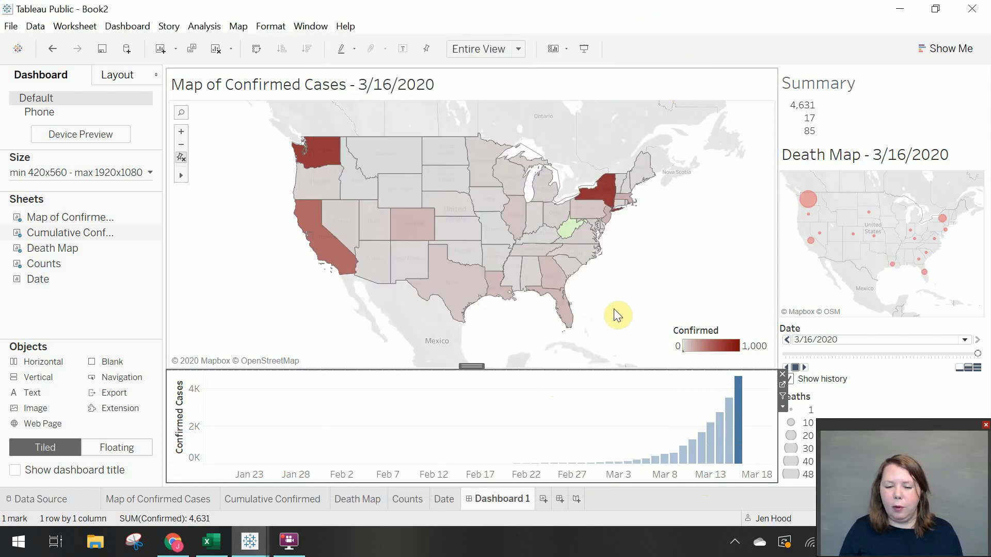
- Enlarge and reposition the confirmed cases map so the contiguous United States fills its frame
scroll(607, 266, up, 2)
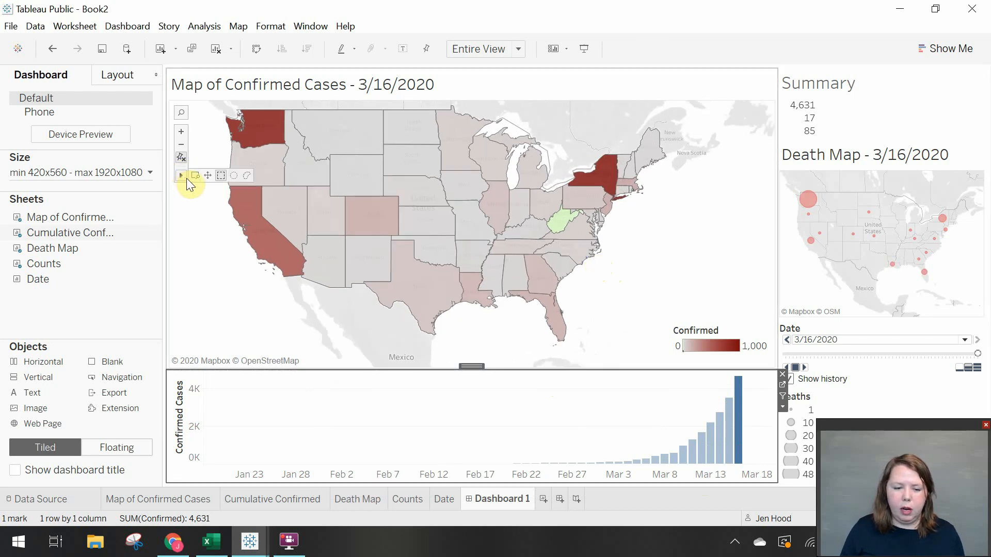
click(208, 176)
scroll(214, 250, up, 2)
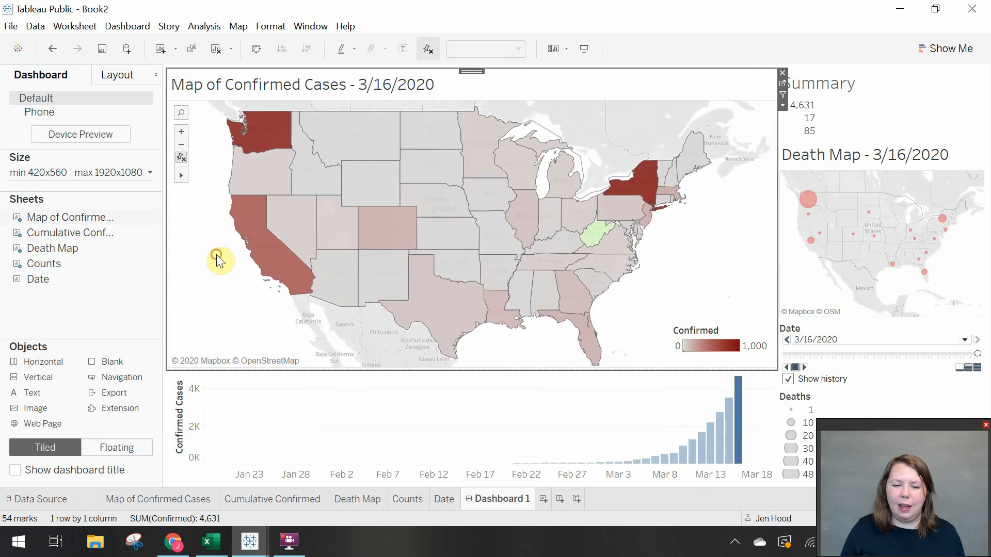
drag(216, 255, 216, 250)
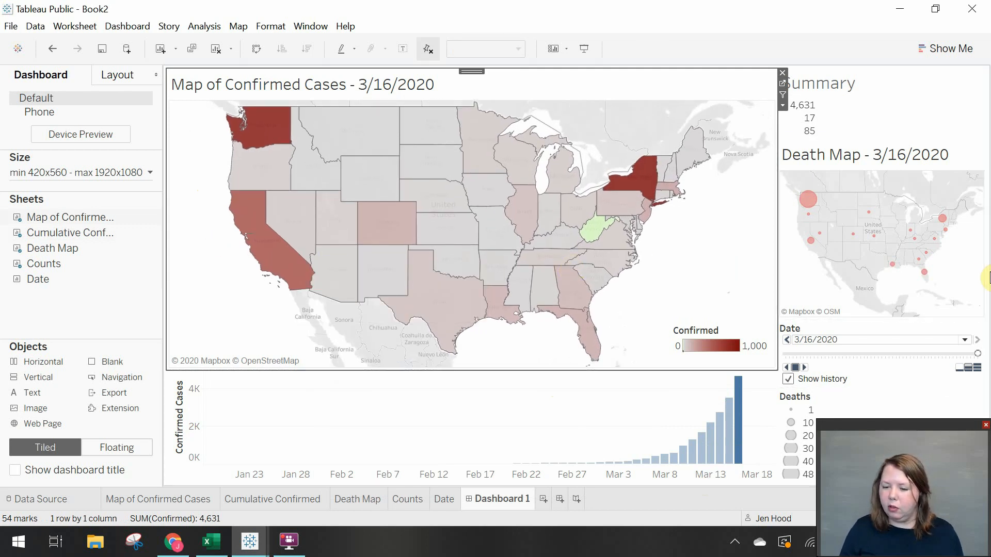
- Make the Deaths size legend floating and place it over the confirmed cases map, above the Confirmed legend
click(860, 410)
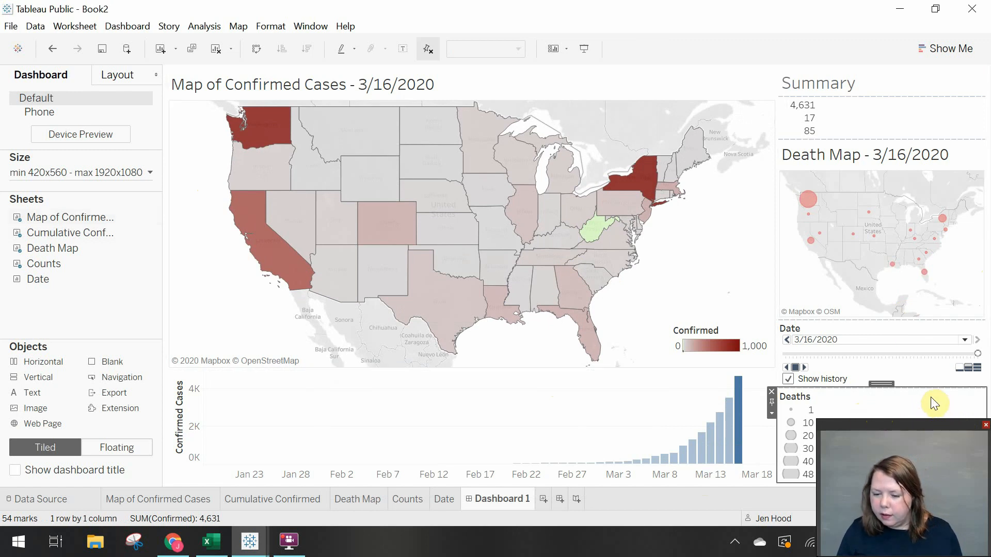
click(772, 413)
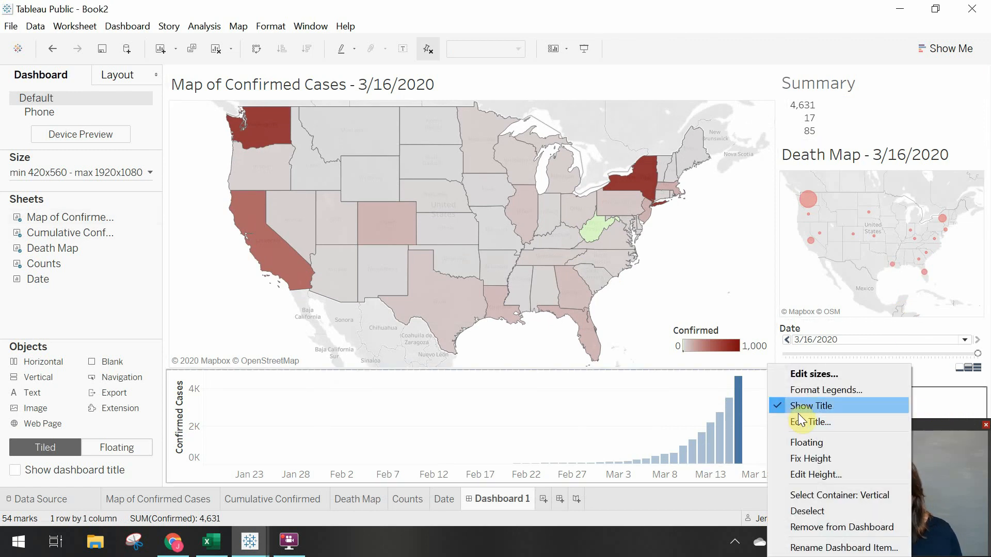
click(808, 442)
drag(803, 369, 730, 195)
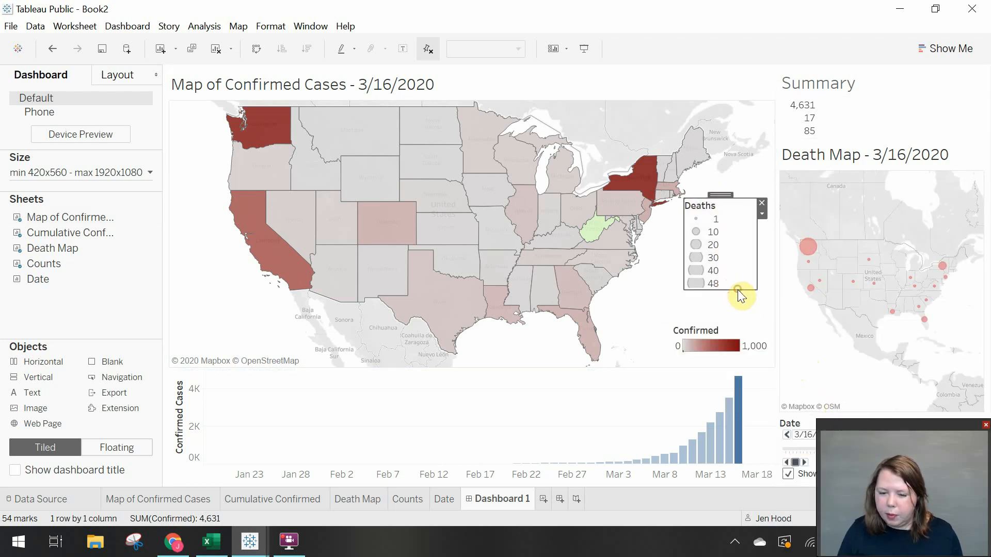
- Add a text object listing Confirmed, Recovered and Deaths between the Summary heading and the counts
click(908, 247)
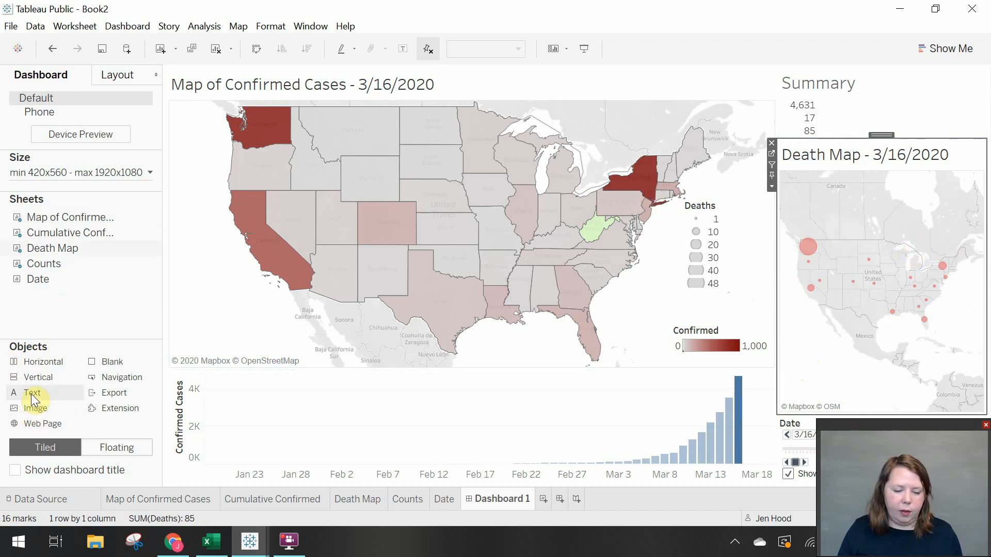
drag(32, 398, 823, 150)
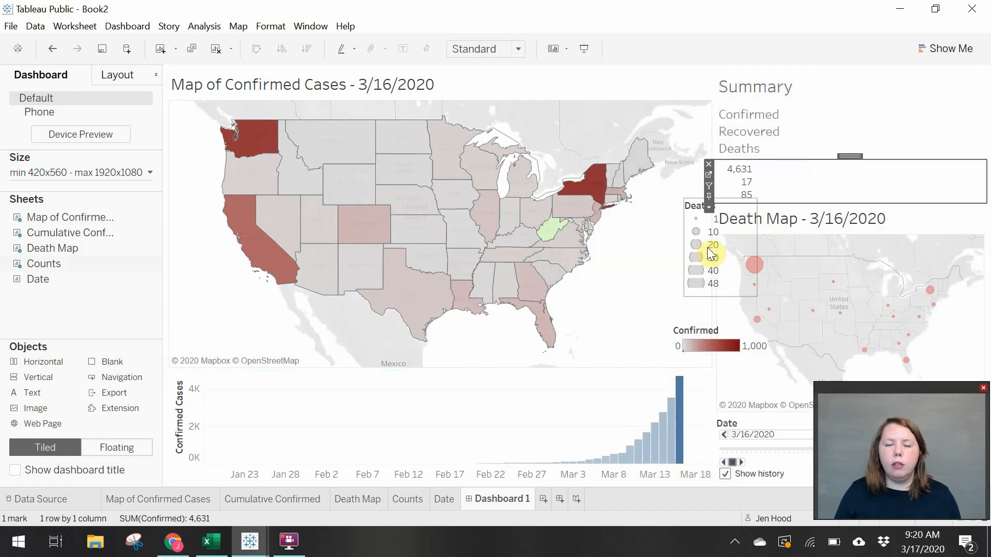
- Replace the death map's title with Deaths at font size 14, and reduce the map's height on the dashboard
double_click(845, 219)
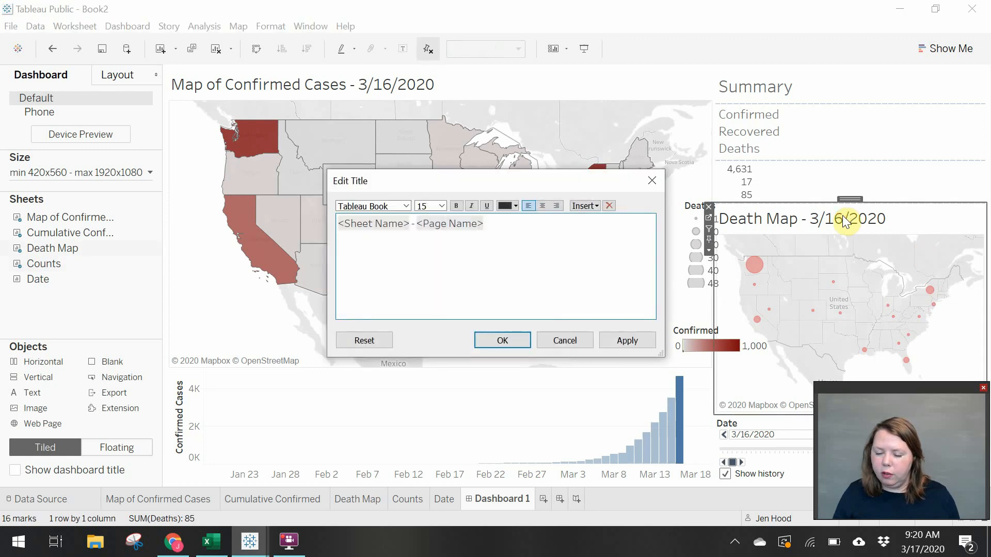
drag(484, 225, 249, 225)
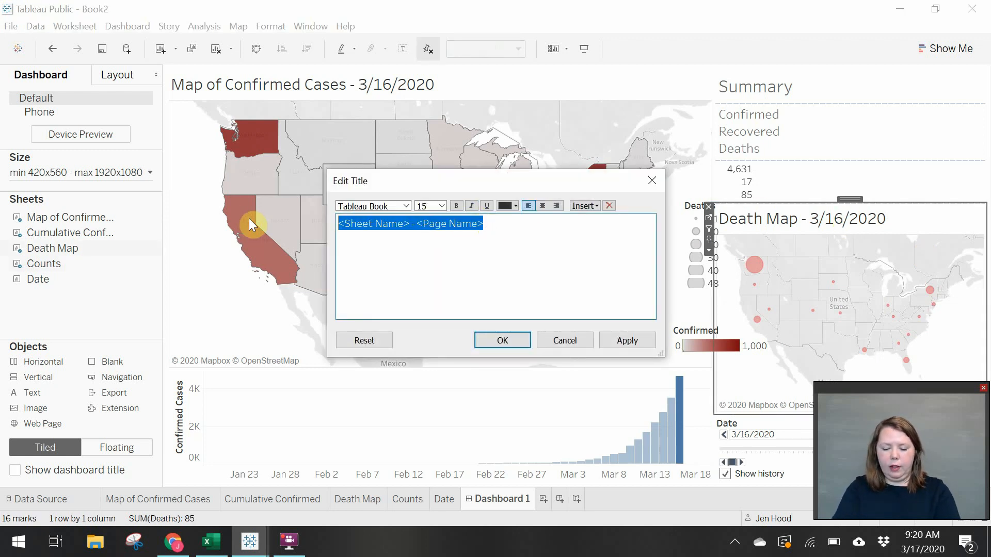
text(Deaths)
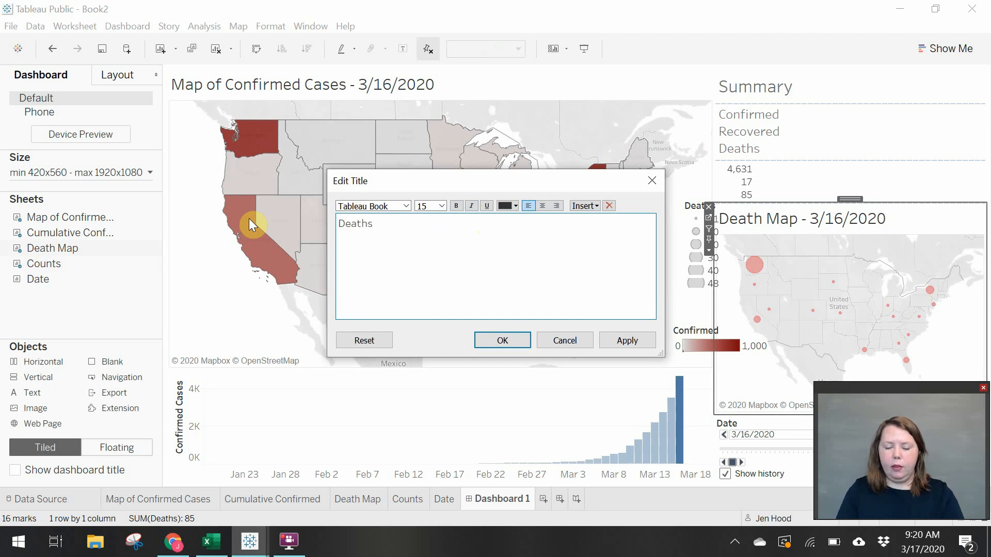
click(441, 207)
click(358, 237)
double_click(360, 238)
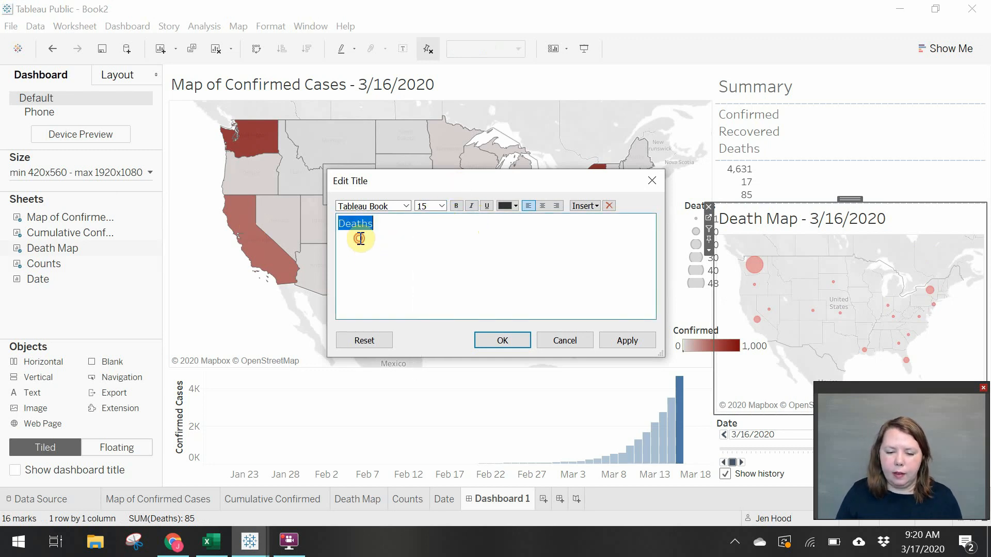
click(441, 203)
click(432, 255)
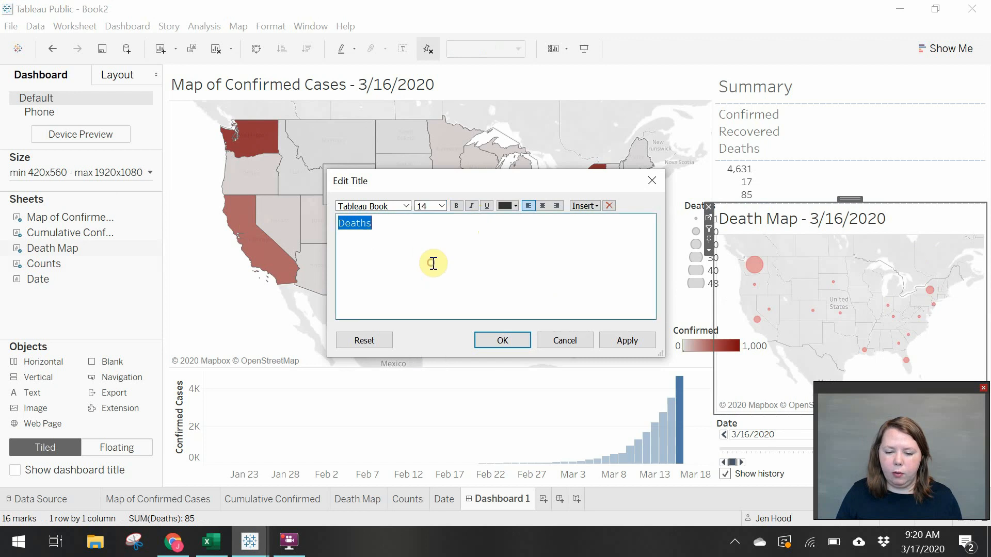
click(621, 338)
click(506, 342)
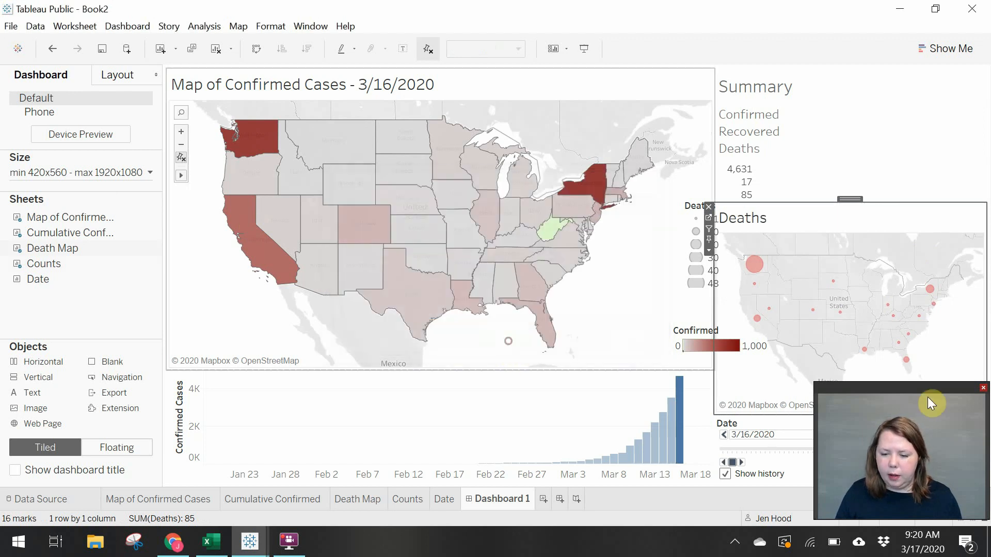
drag(779, 413, 790, 365)
double_click(758, 220)
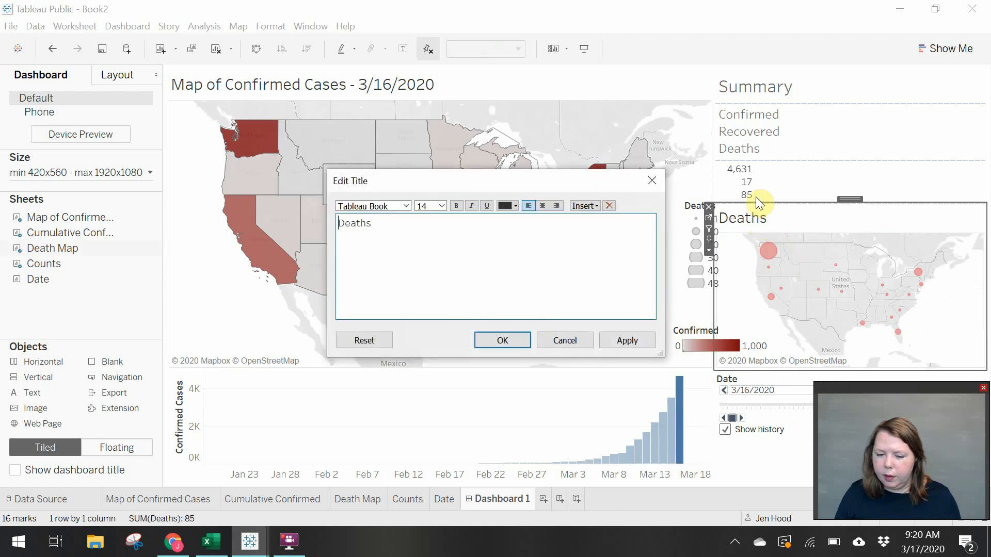
click(655, 179)
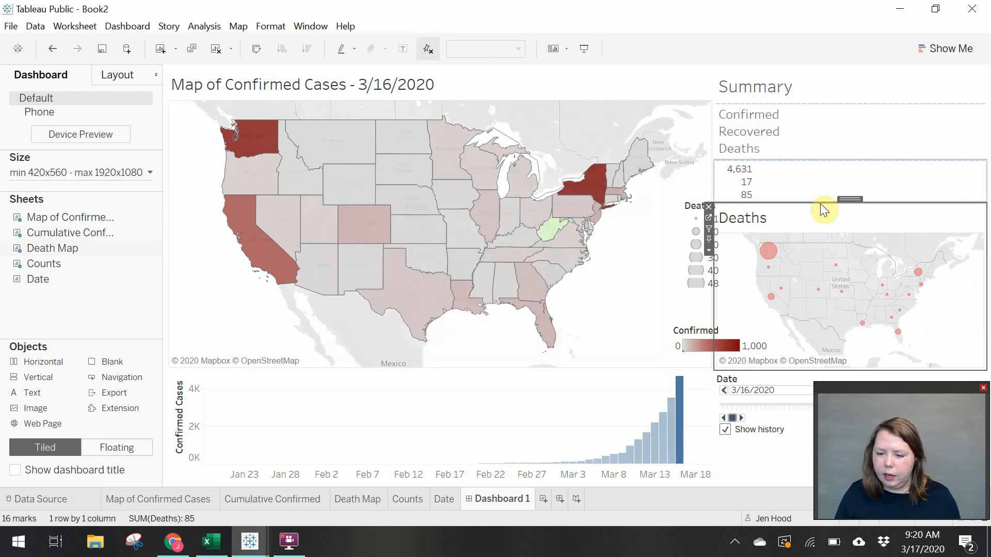
double_click(748, 215)
click(648, 182)
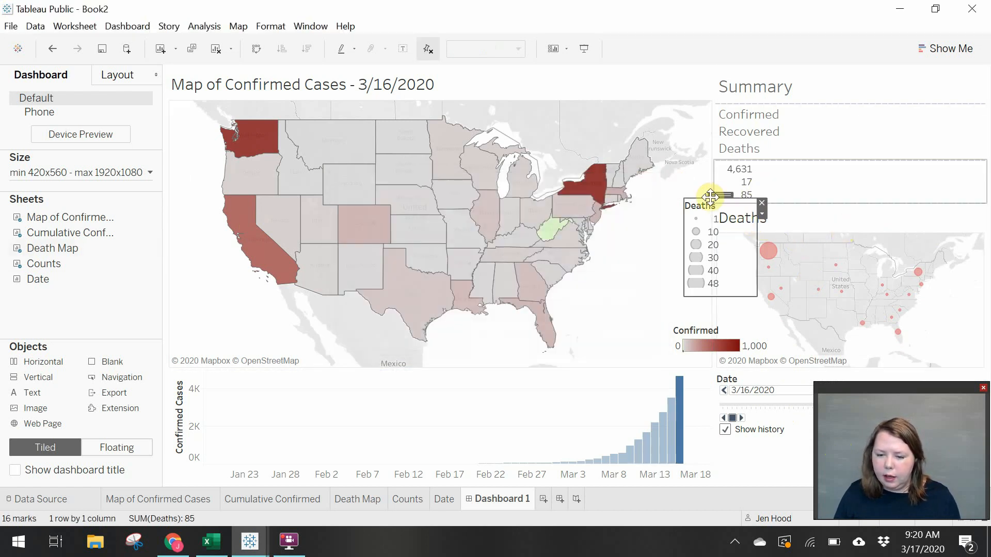
- Move the floating Deaths size legend to the lower-right area of the death map and make it narrower and shorter
drag(720, 194, 950, 257)
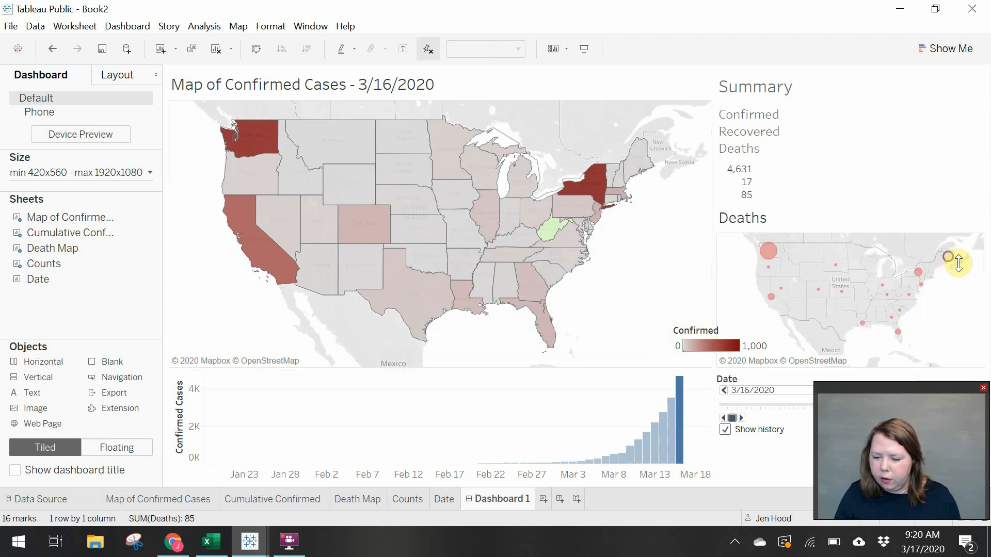
drag(984, 312, 963, 313)
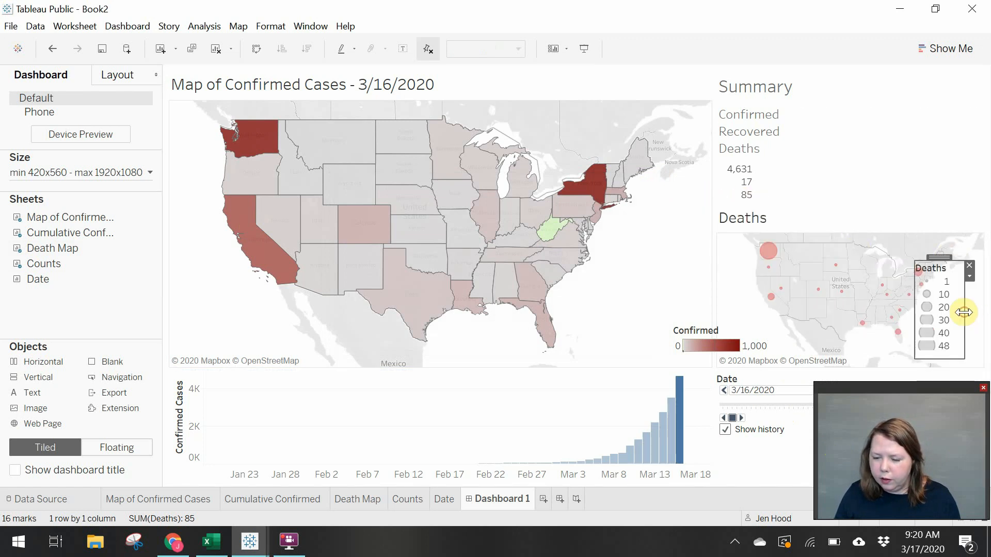
drag(939, 256, 957, 267)
drag(971, 369, 972, 361)
- Pan and enlarge the death map so the United States fits beside the Deaths legend
click(907, 279)
click(829, 288)
mouse_move(725, 309)
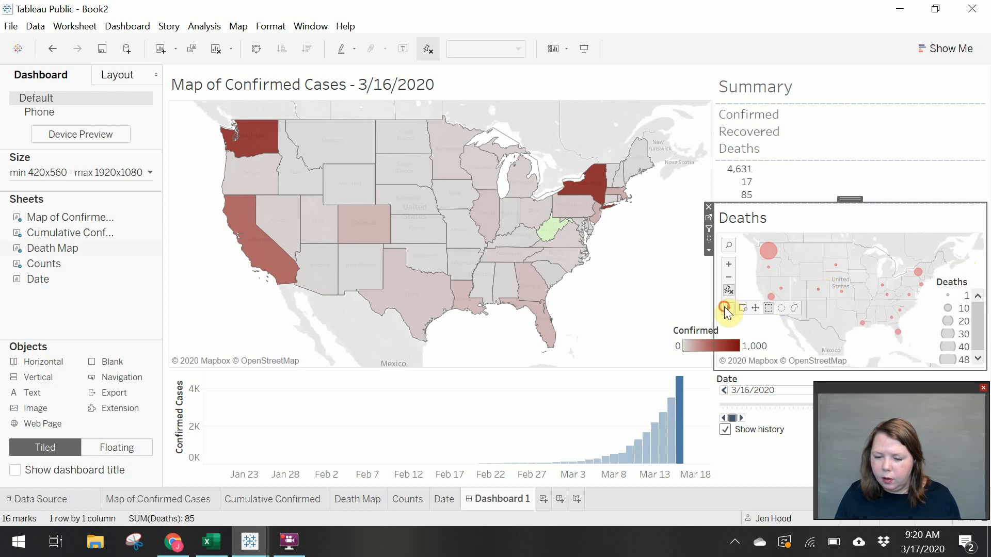
mouse_move(890, 336)
mouse_down()
mouse_move(865, 332)
mouse_move(879, 329)
mouse_move(882, 342)
mouse_up()
scroll(872, 331, up, 1)
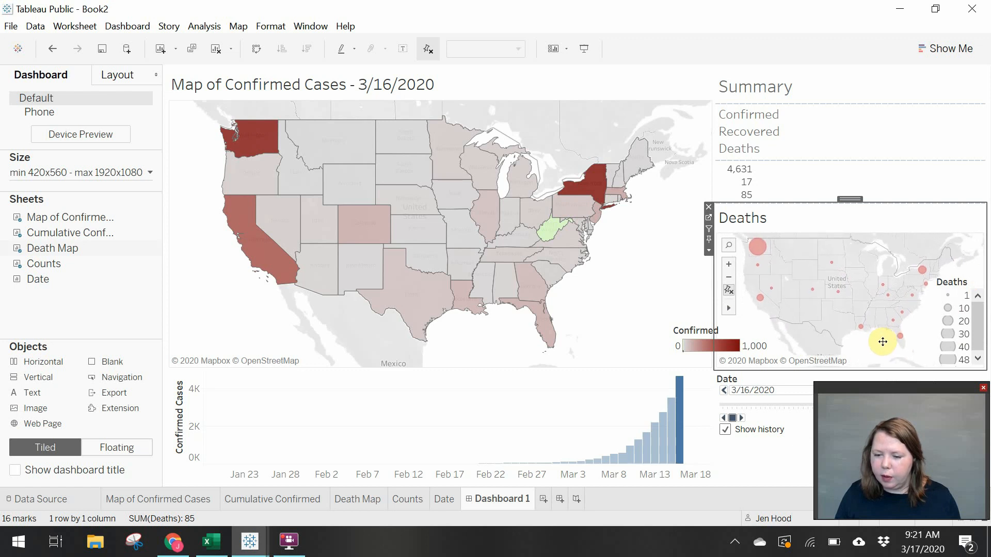
- Move the floating Confirmed legend fully onto the confirmed cases map's lower-right area, and try to place the counts beside the Summary labels
click(709, 342)
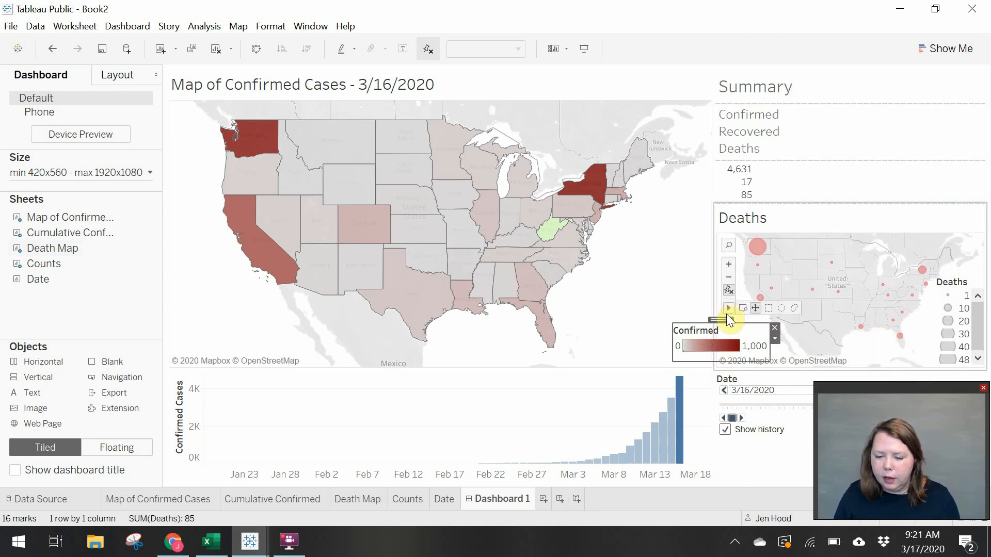
drag(725, 318, 662, 317)
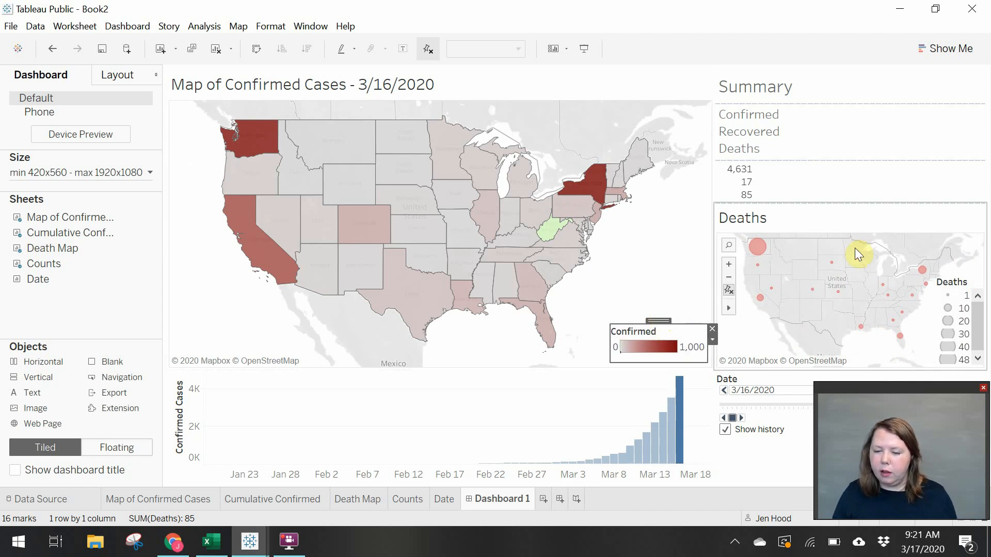
click(865, 165)
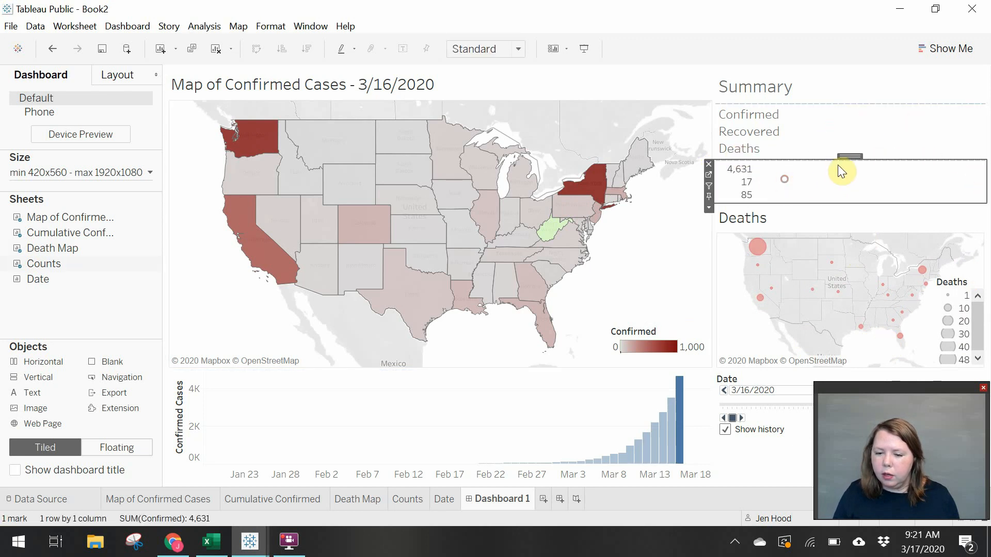
mouse_move(847, 154)
mouse_down()
mouse_move(927, 123)
mouse_move(974, 137)
mouse_up()
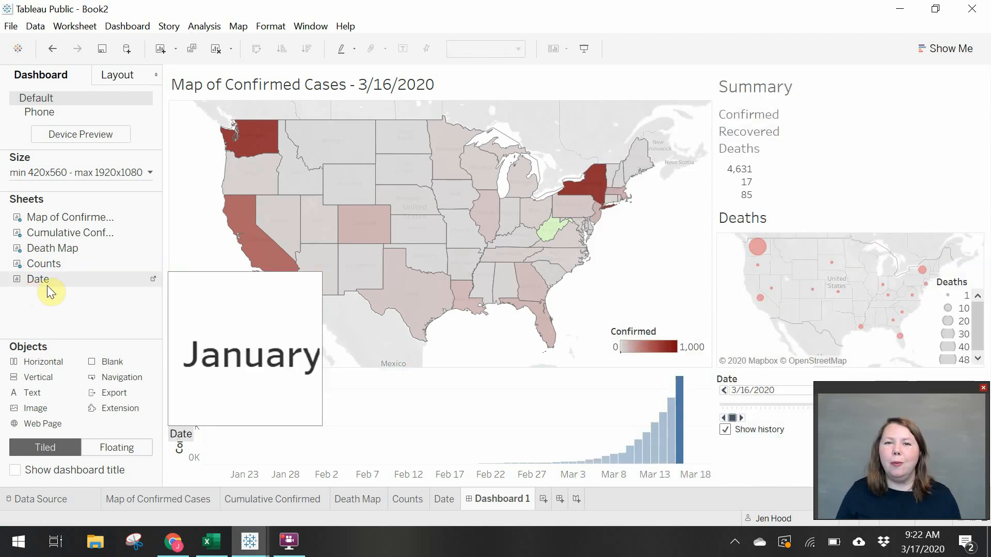
- Add the Date sheet as a short banner across the full width above the dashboard's maps, and hide its title
drag(40, 282, 431, 73)
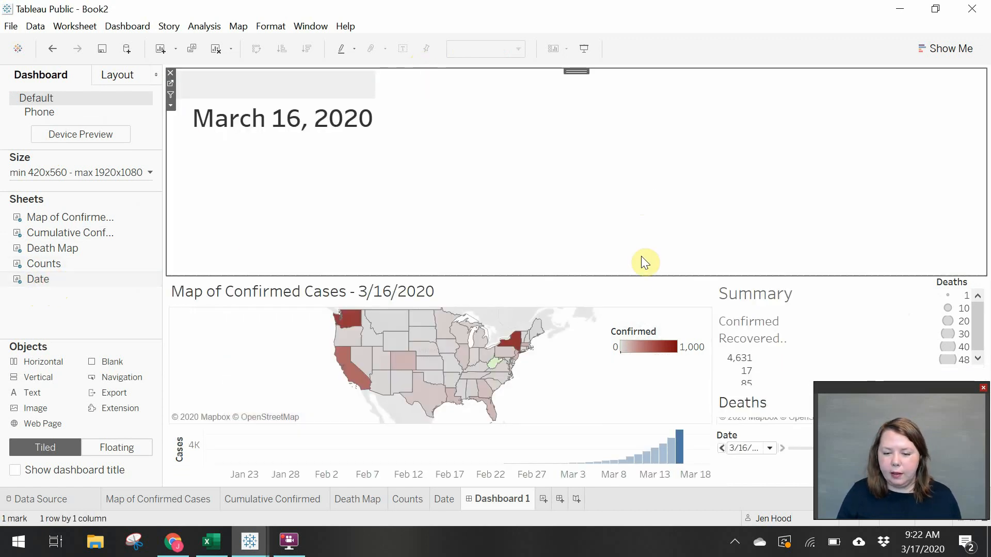
drag(636, 279, 626, 139)
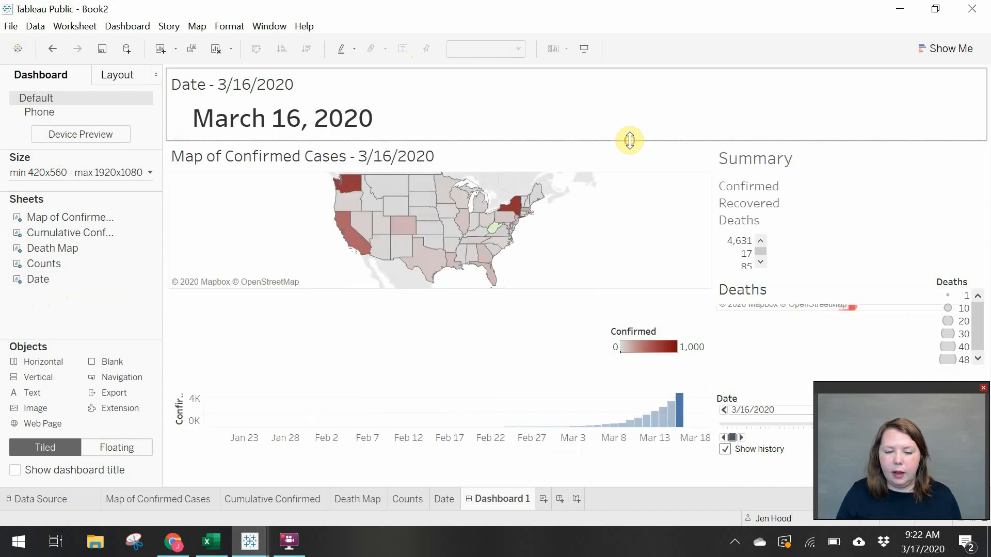
click(341, 123)
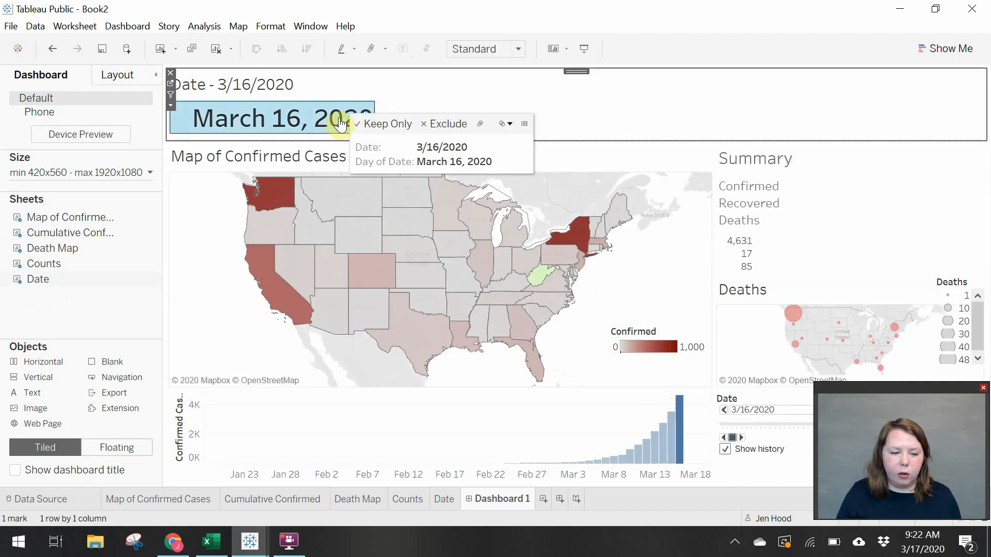
click(103, 76)
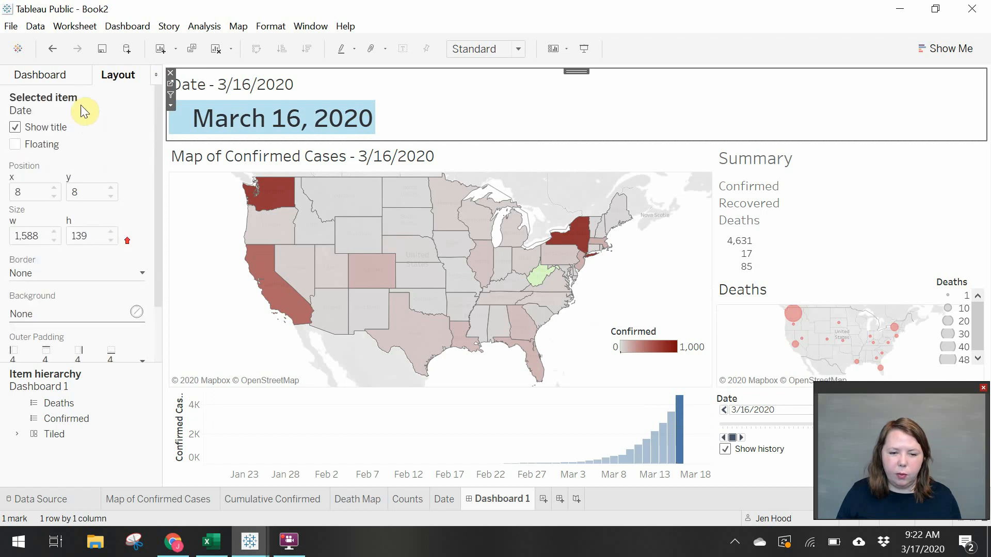
click(43, 74)
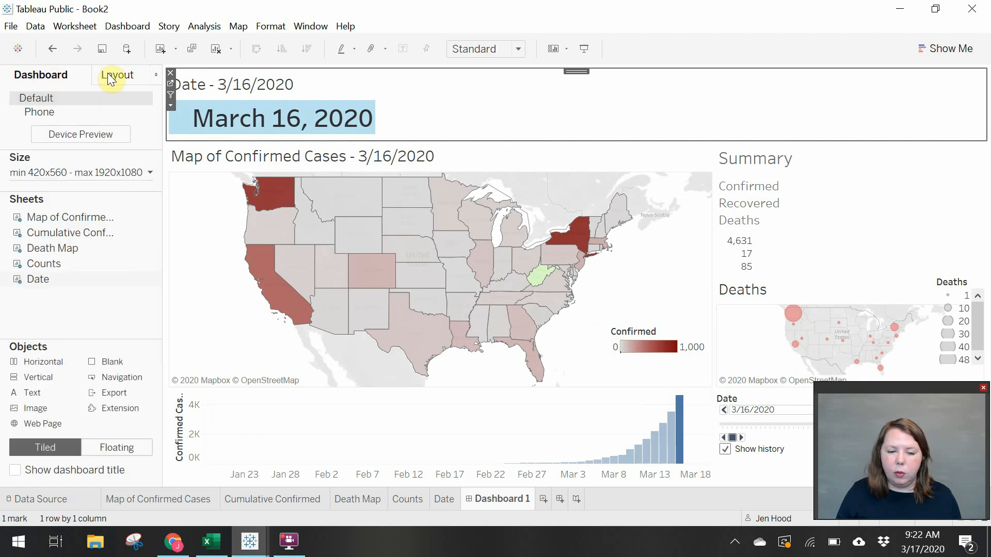
click(170, 106)
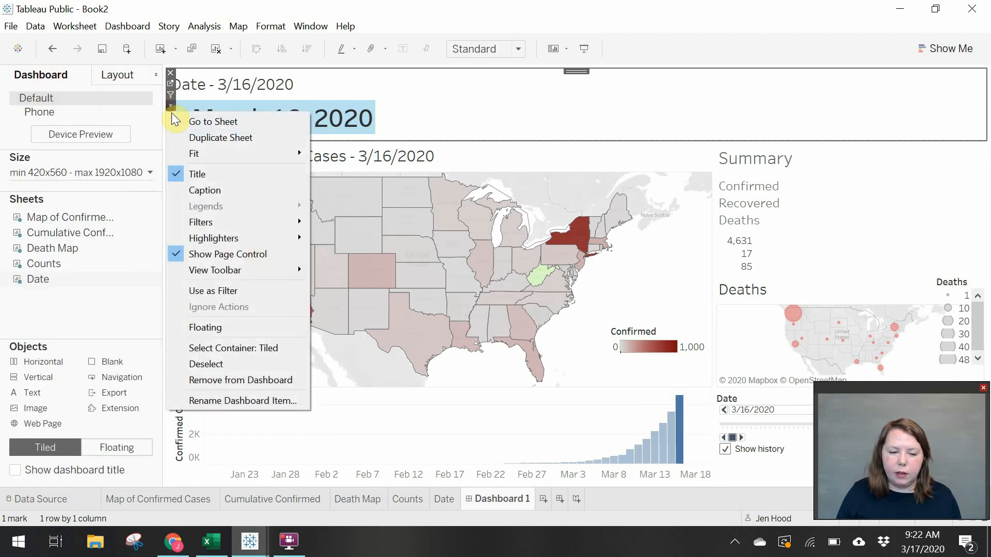
click(192, 175)
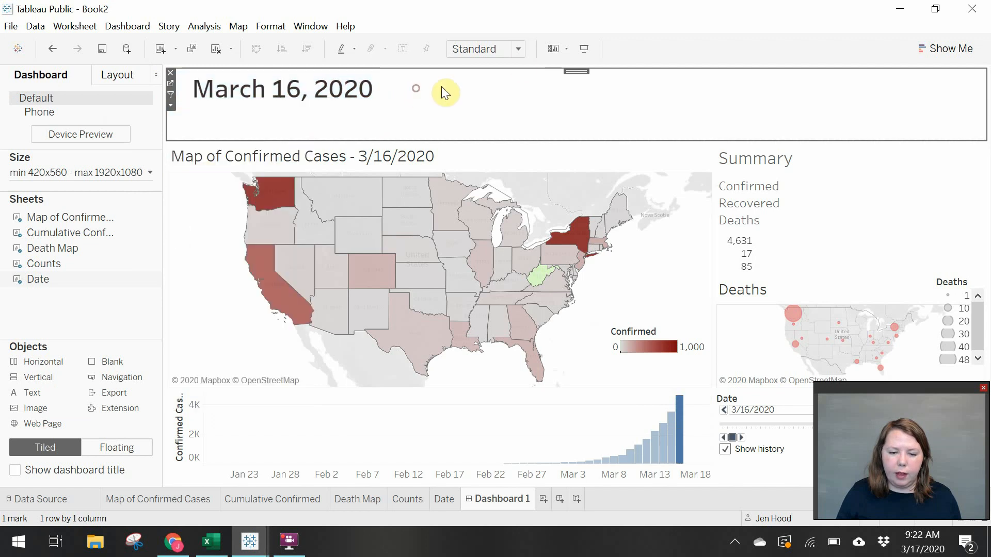
- Fit the Date banner to Entire View and reduce its height to about 105 pixels
click(517, 49)
click(474, 103)
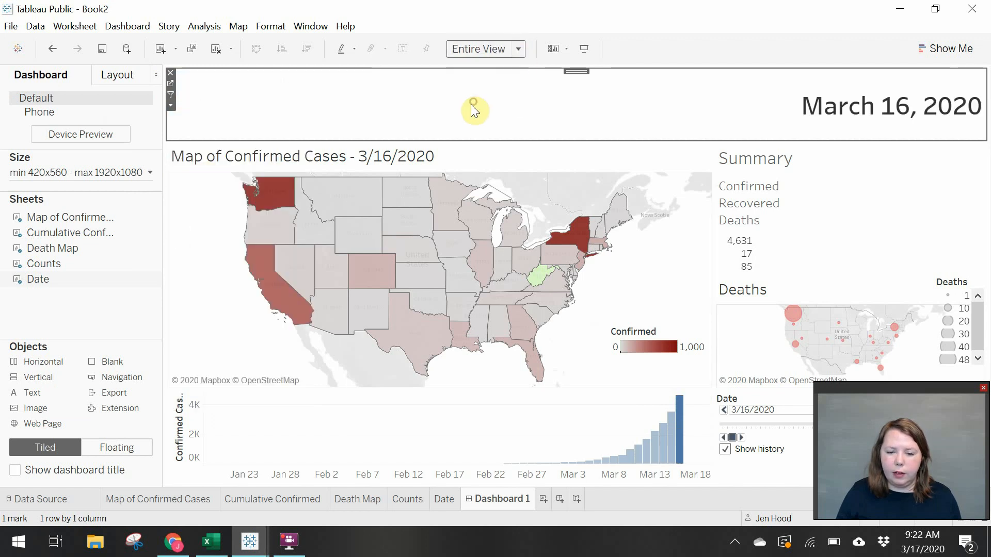
click(464, 118)
drag(455, 140, 456, 123)
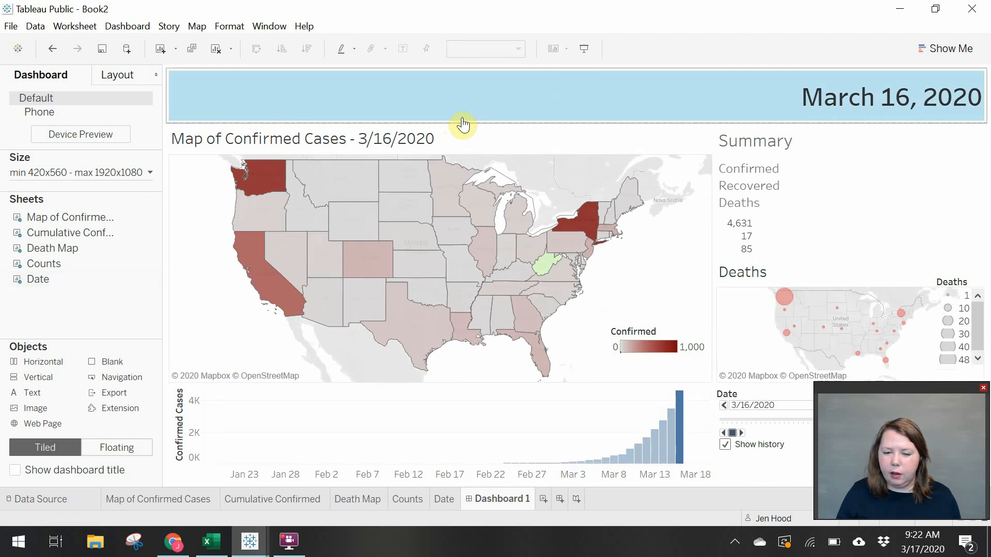
click(120, 77)
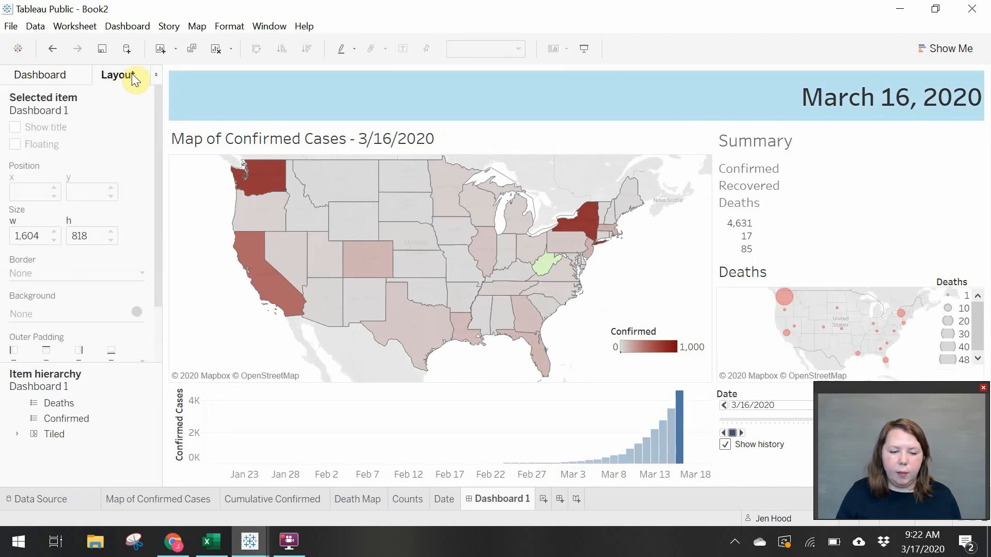
click(463, 93)
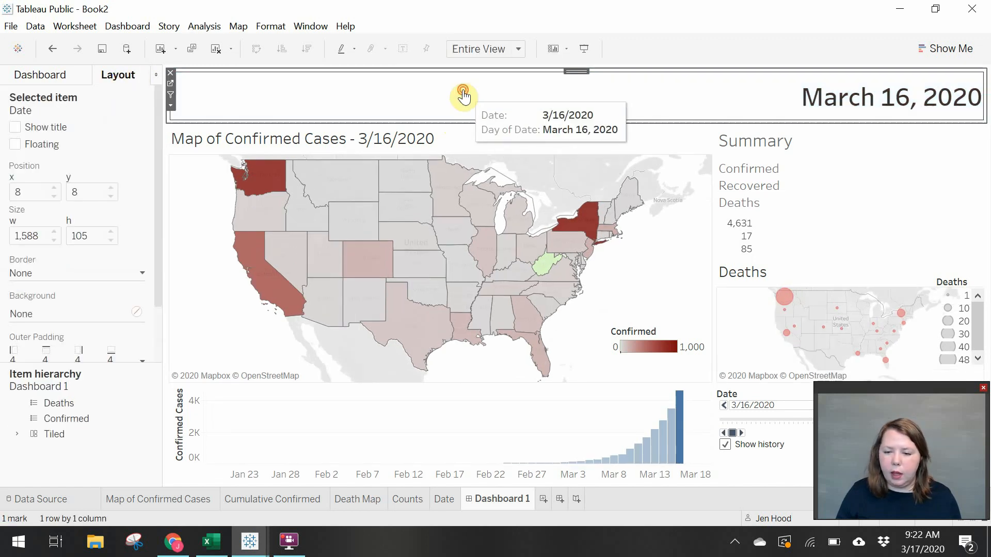
- Center the date text horizontally on the Date sheet and return to Dashboard 1
click(443, 499)
click(390, 175)
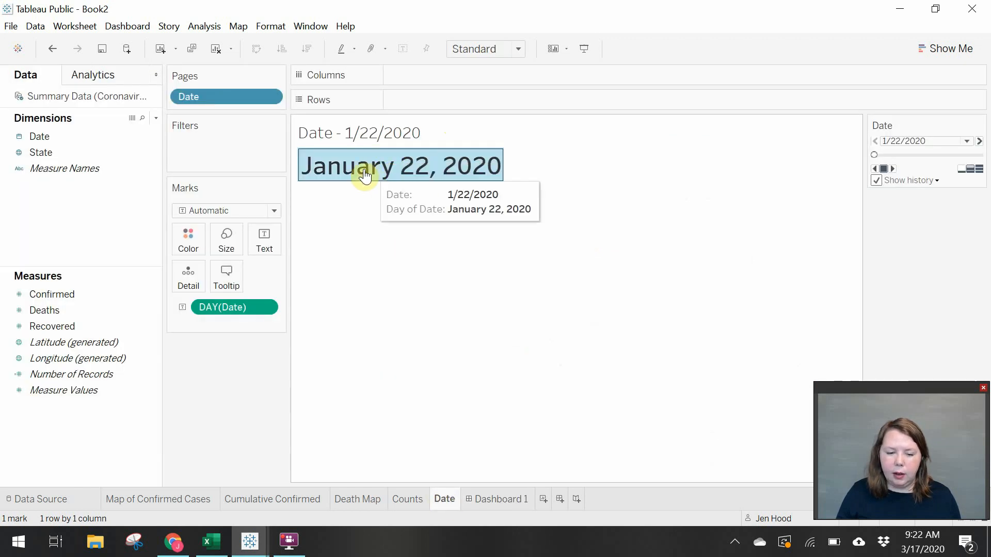
click(265, 241)
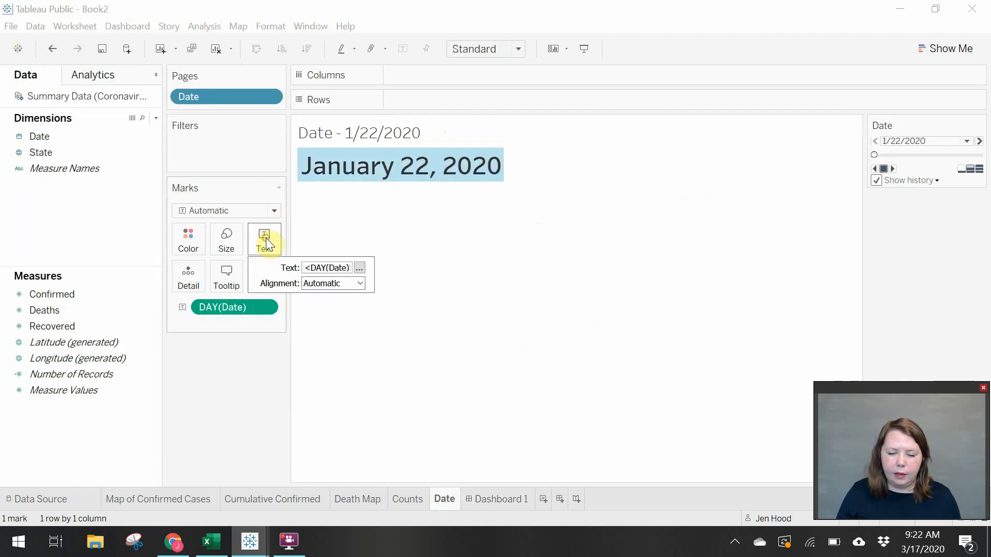
click(356, 284)
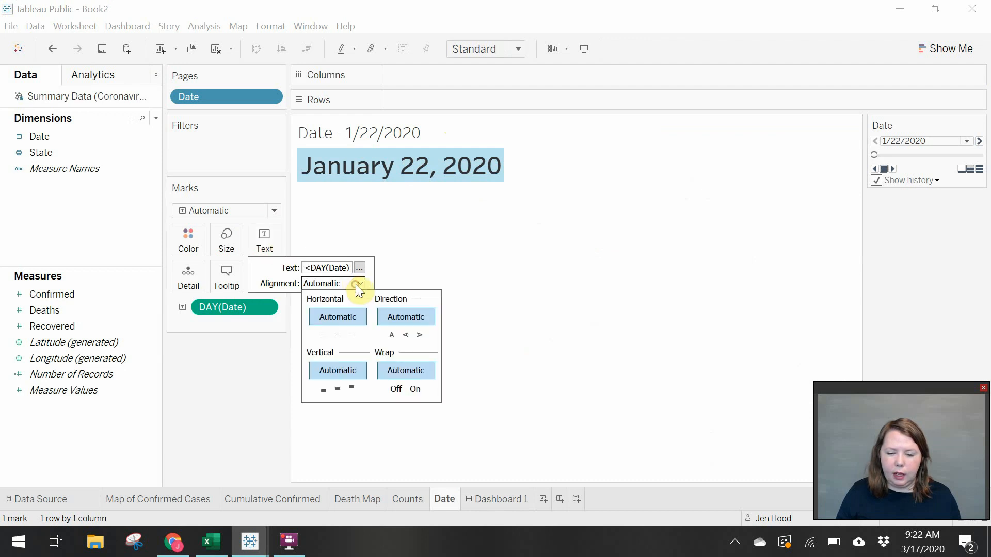
click(339, 336)
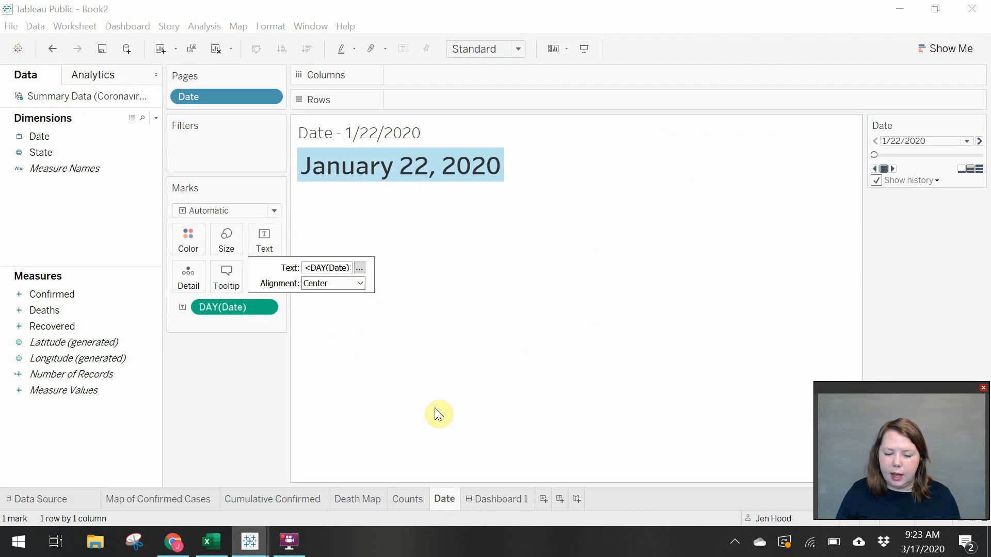
click(487, 499)
click(486, 499)
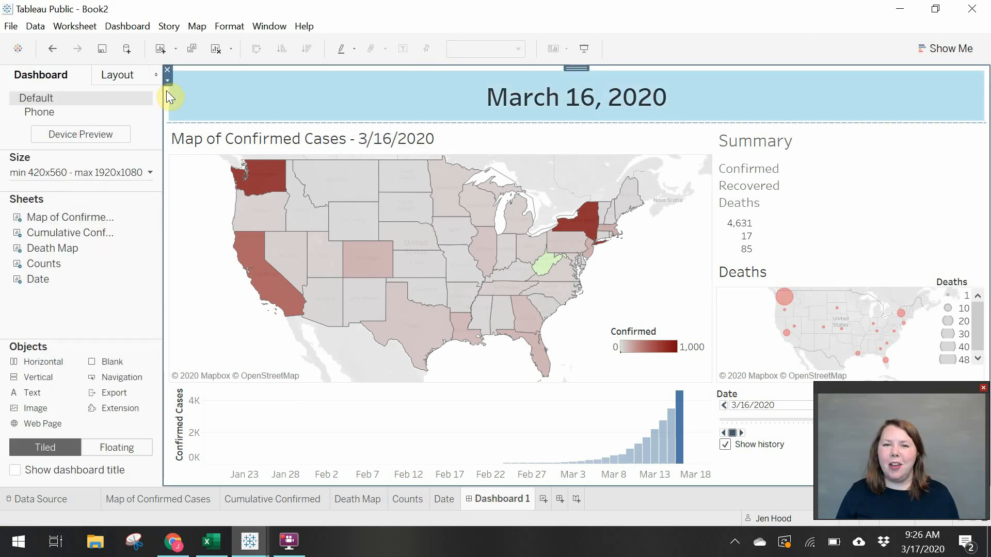
- Try a pale blue background on the Date banner, and replace it with pale beige
click(228, 99)
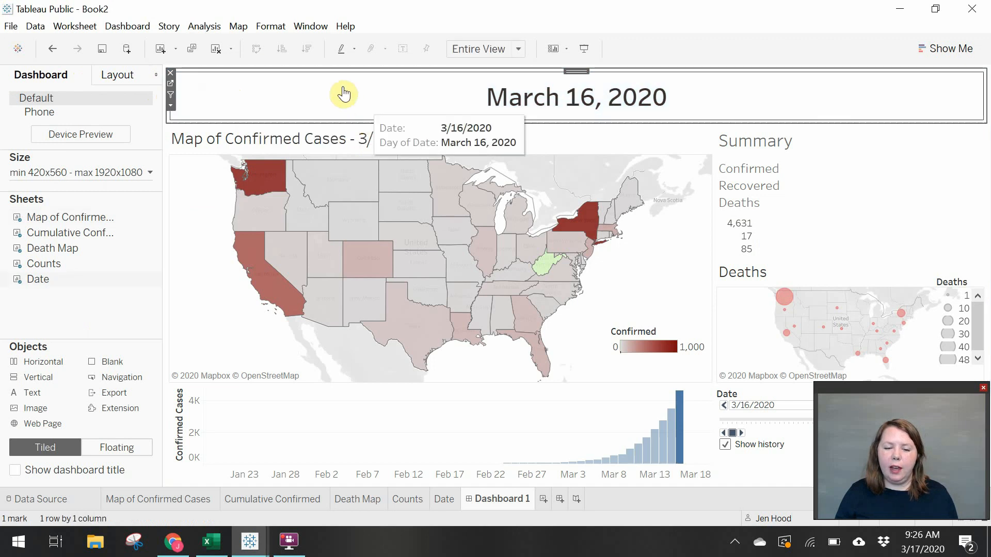
click(306, 81)
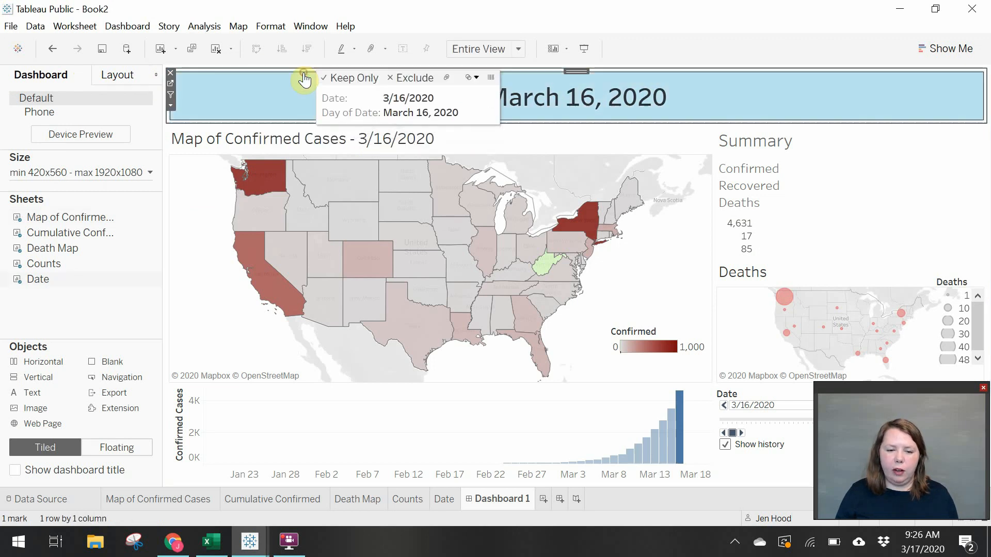
click(138, 72)
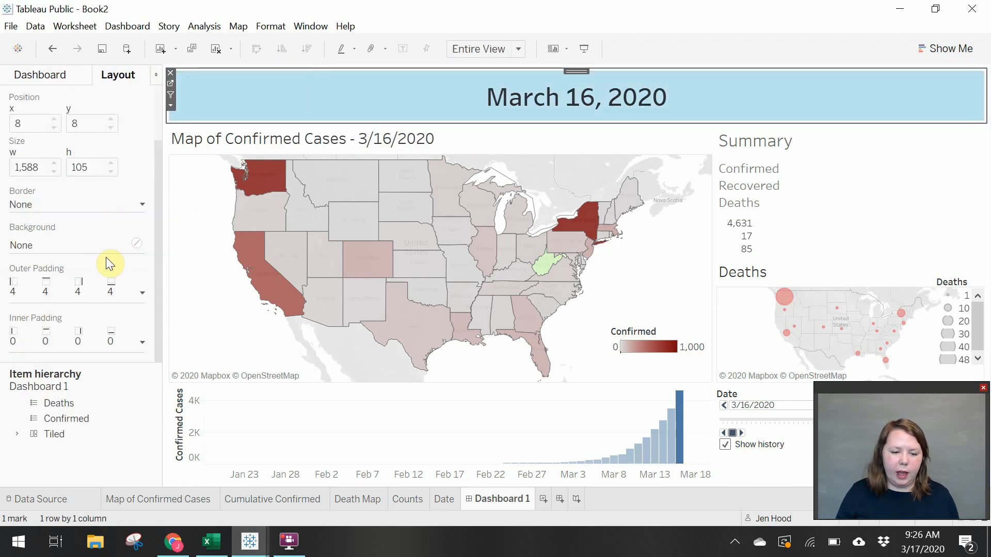
click(128, 243)
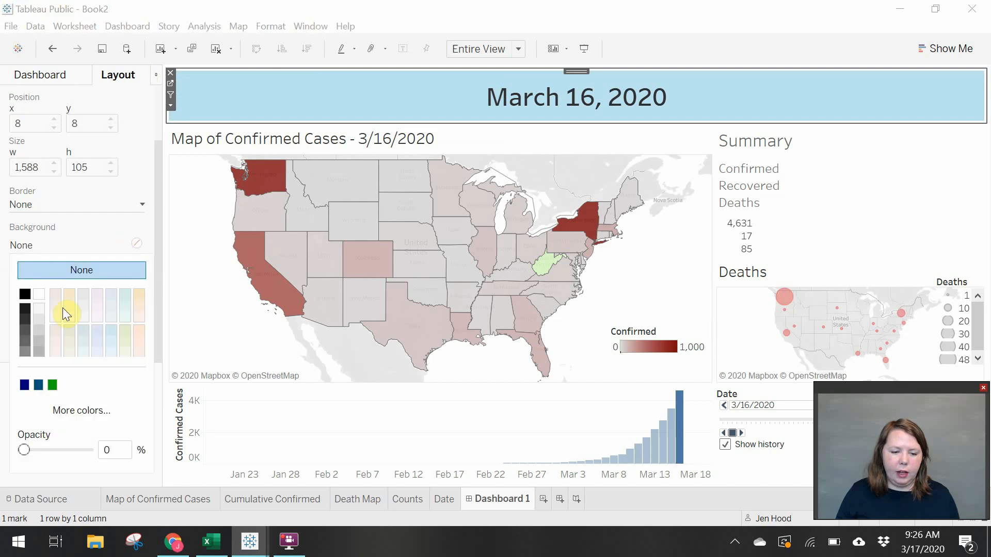
click(114, 296)
click(313, 102)
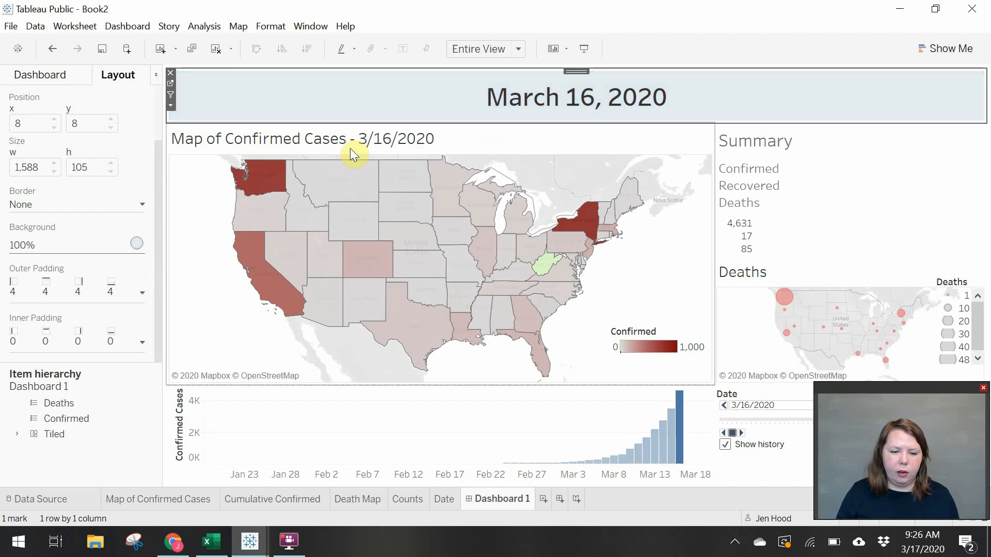
click(138, 244)
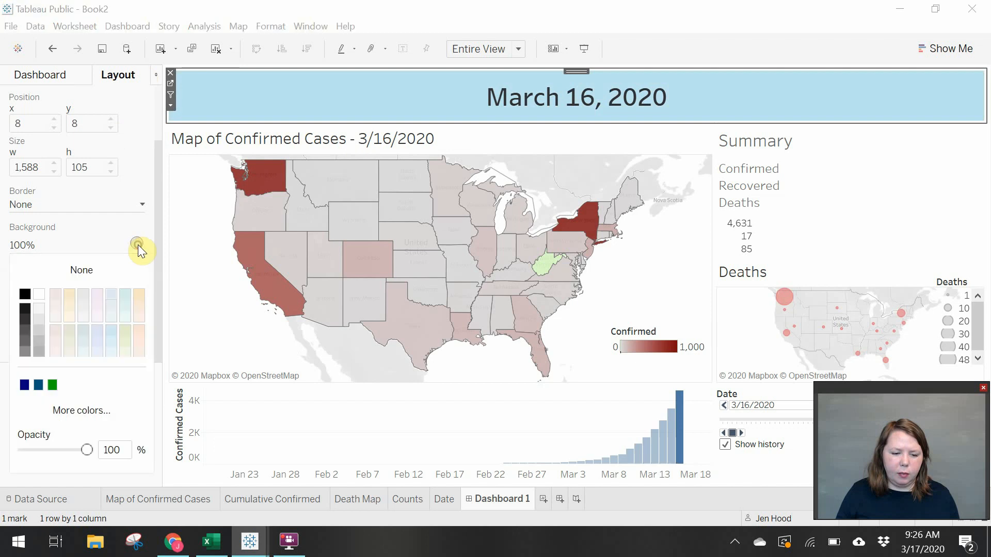
click(70, 294)
click(356, 129)
click(363, 115)
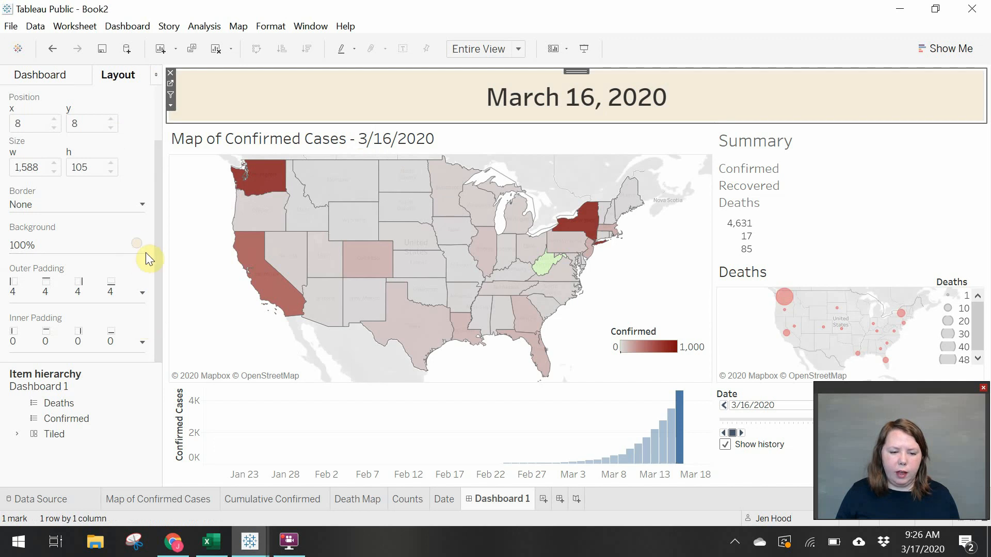
- Try to move the counts beside the Confirmed, Recovered and Deaths labels, and remove the text object holding those labels
click(60, 78)
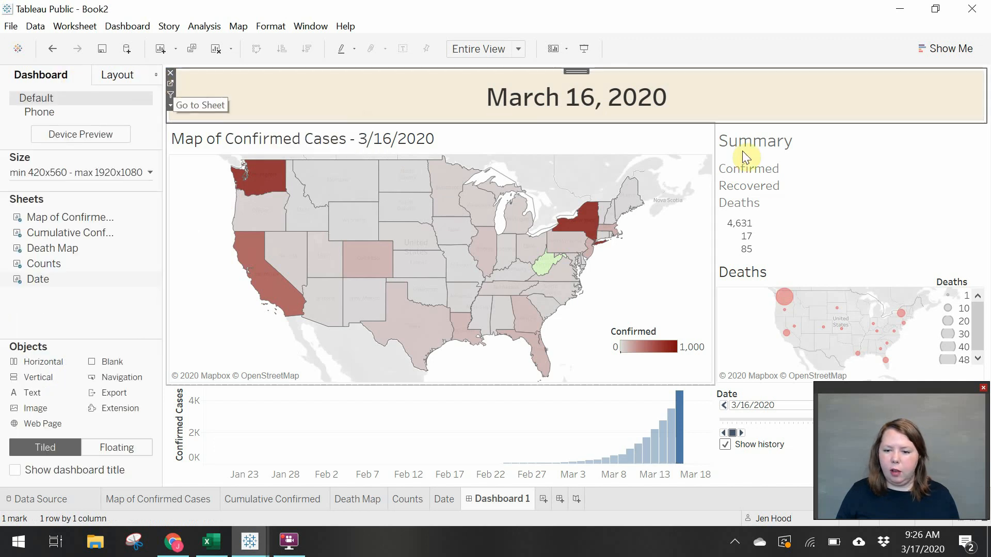
click(802, 208)
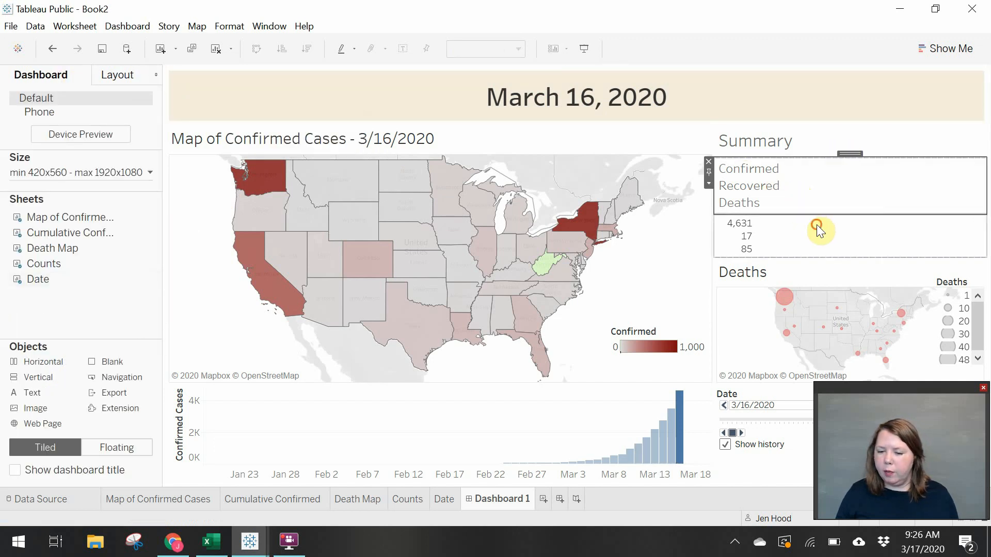
click(819, 228)
drag(846, 214, 975, 191)
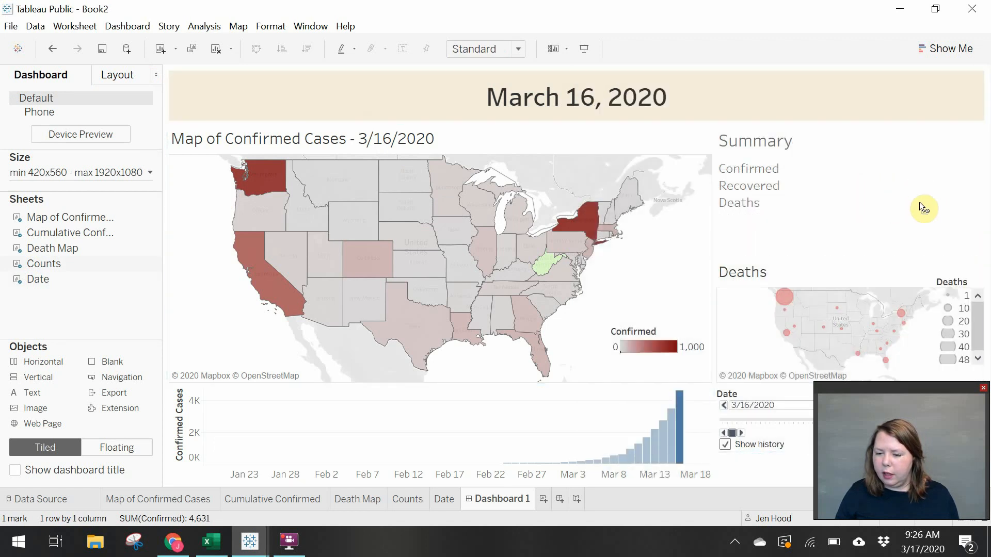
click(847, 175)
click(943, 231)
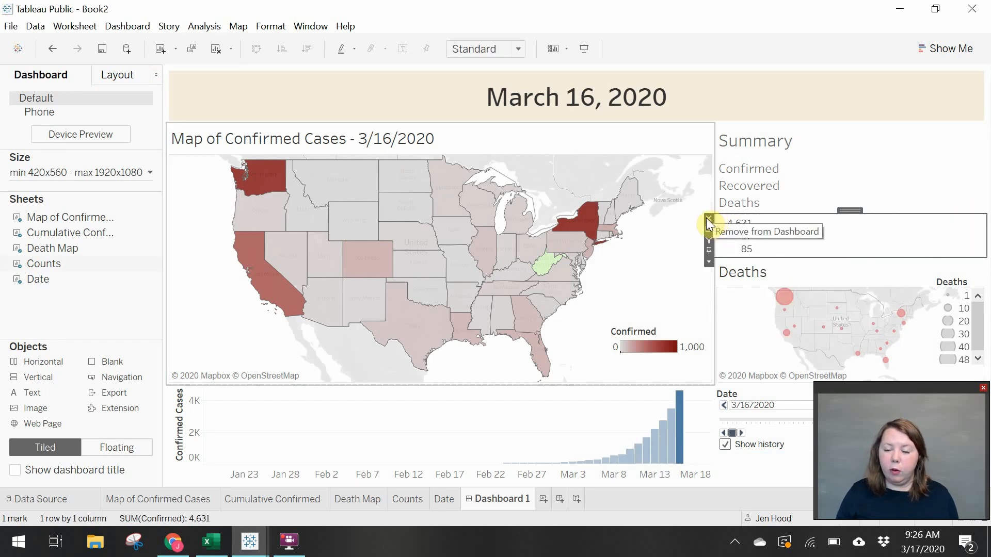
mouse_move(901, 191)
mouse_down()
mouse_move(974, 186)
mouse_move(844, 224)
mouse_move(777, 228)
mouse_up()
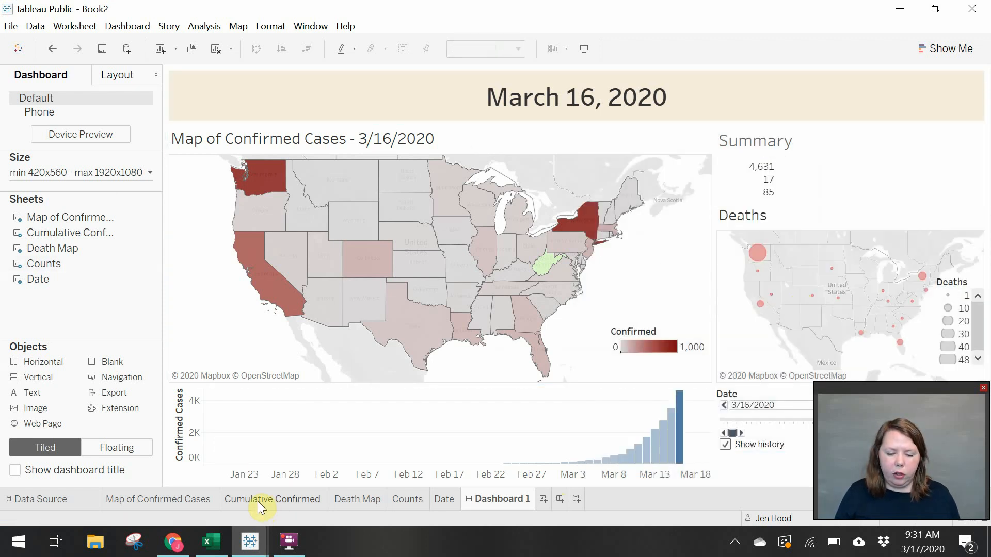
- On the Counts sheet, put the labels Confirmed, Recovered and Deaths in front of the matching SUM fields in the mark text
click(258, 501)
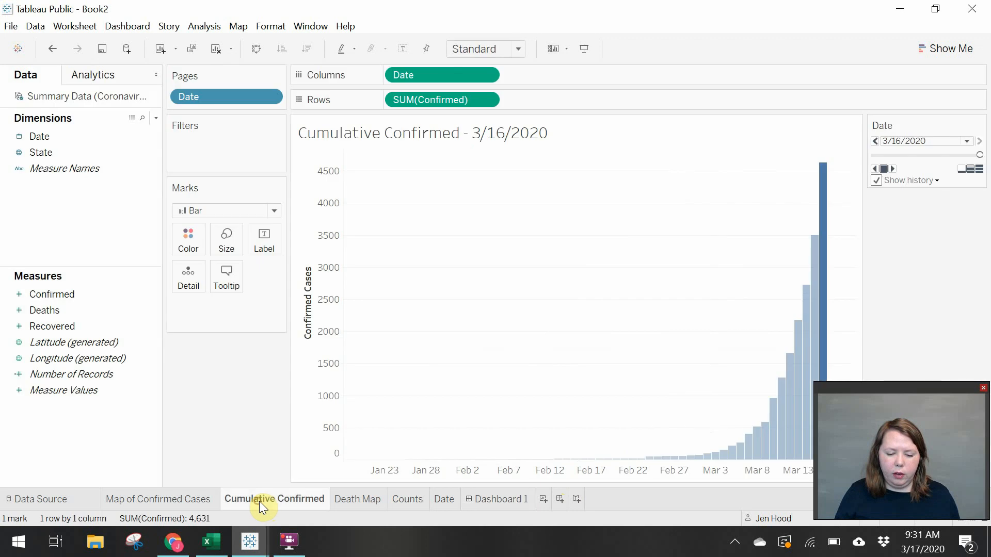
click(419, 499)
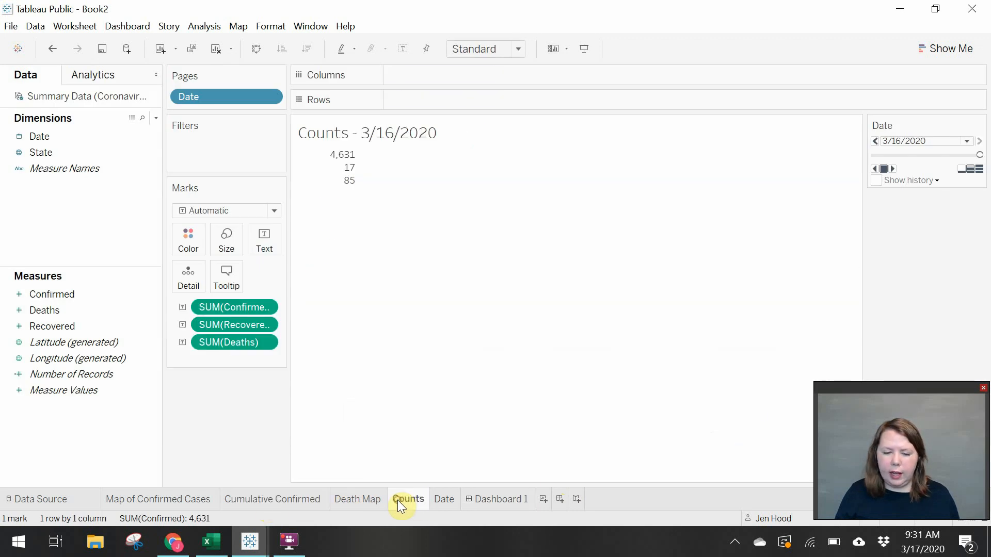
click(329, 164)
click(261, 238)
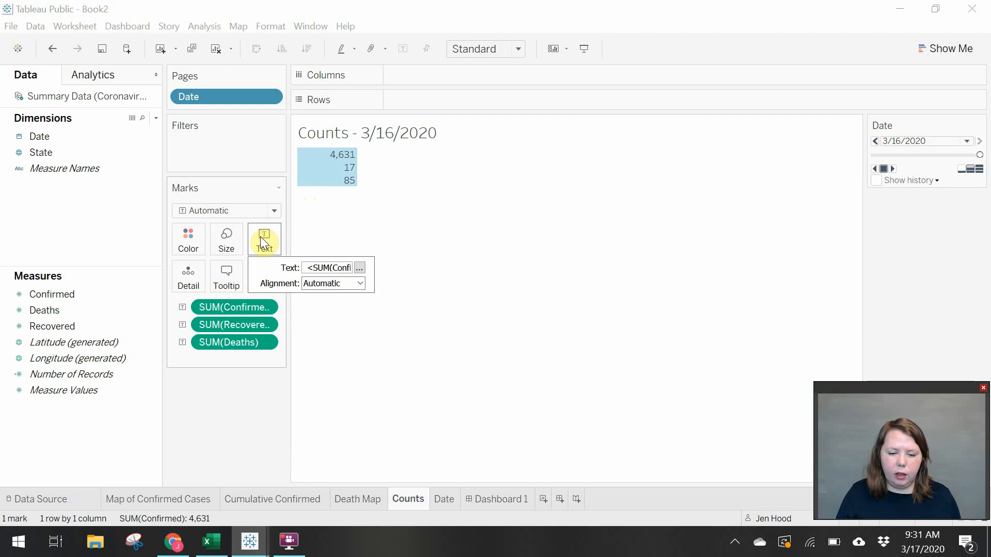
click(360, 267)
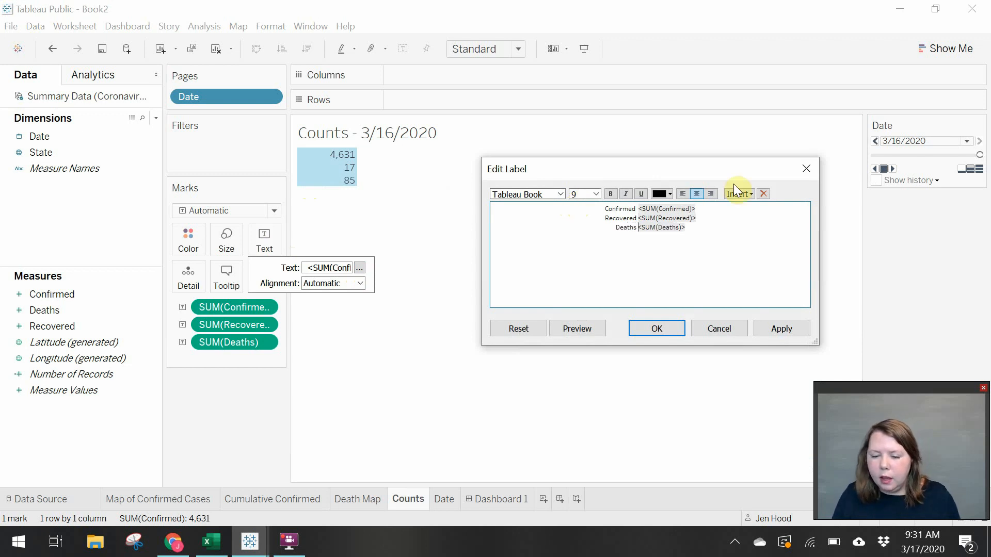
- Set all three lines of the Counts mark text to font size 14 and apply the change
drag(699, 228, 592, 203)
click(596, 194)
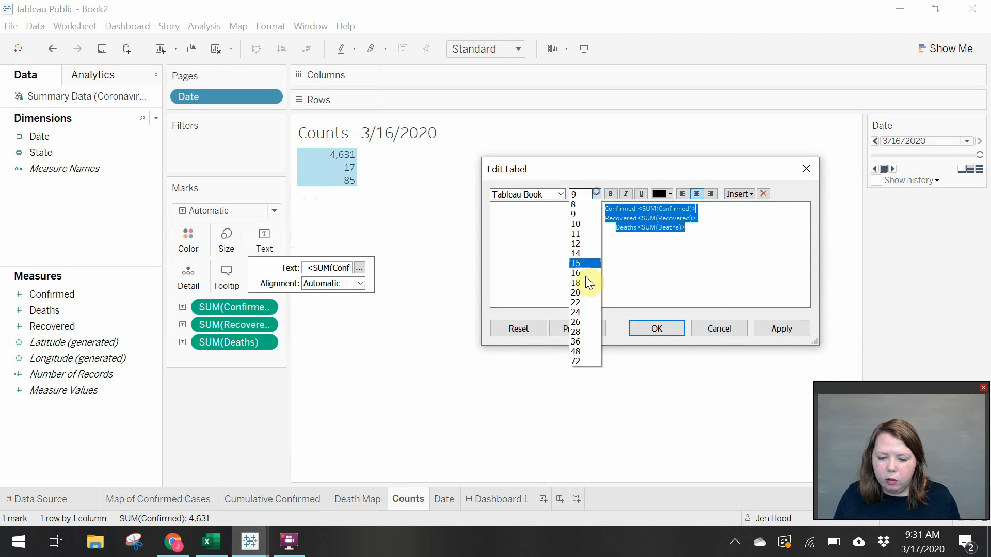
click(585, 256)
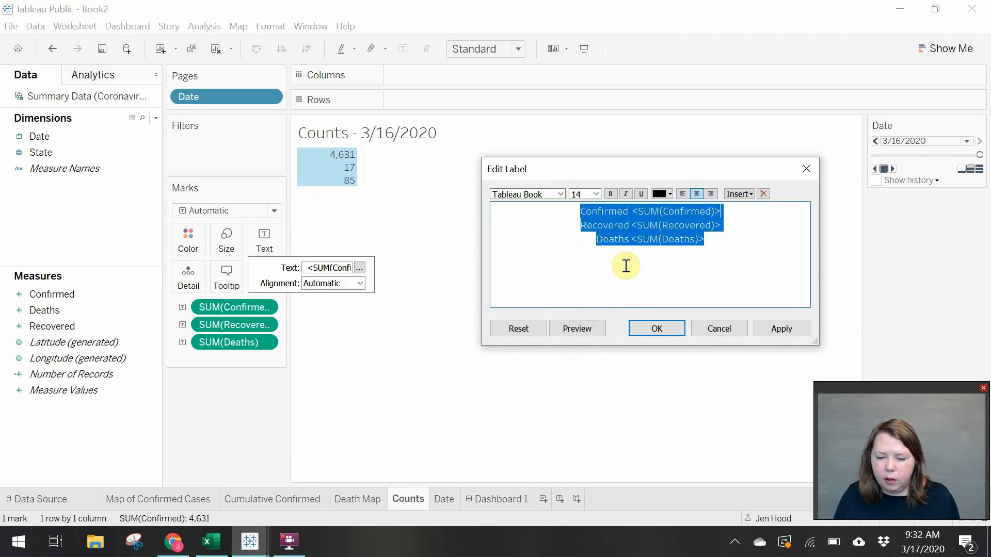
click(779, 330)
click(664, 328)
click(390, 207)
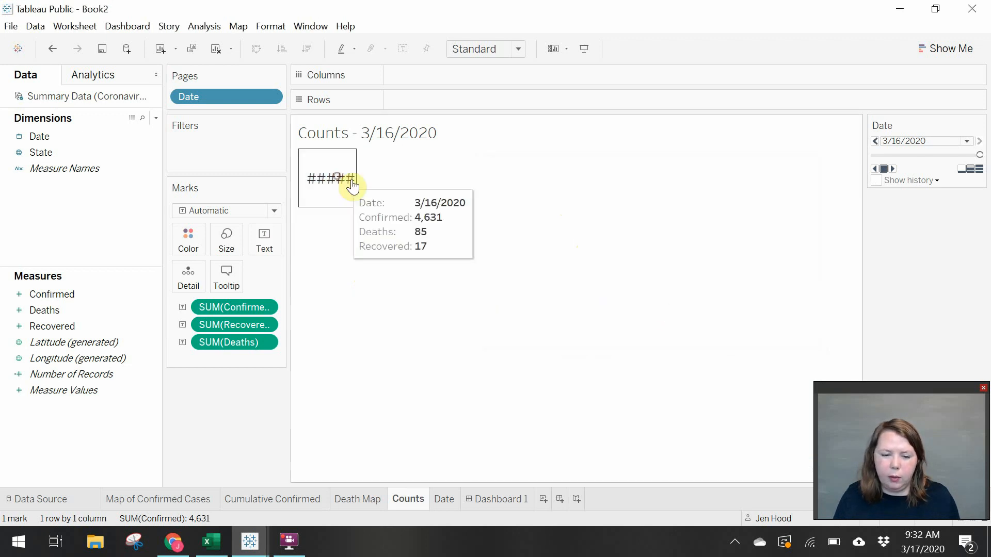
- Widen the text cell on the Counts sheet enough to show the three labels and their counts in full
drag(356, 178, 548, 169)
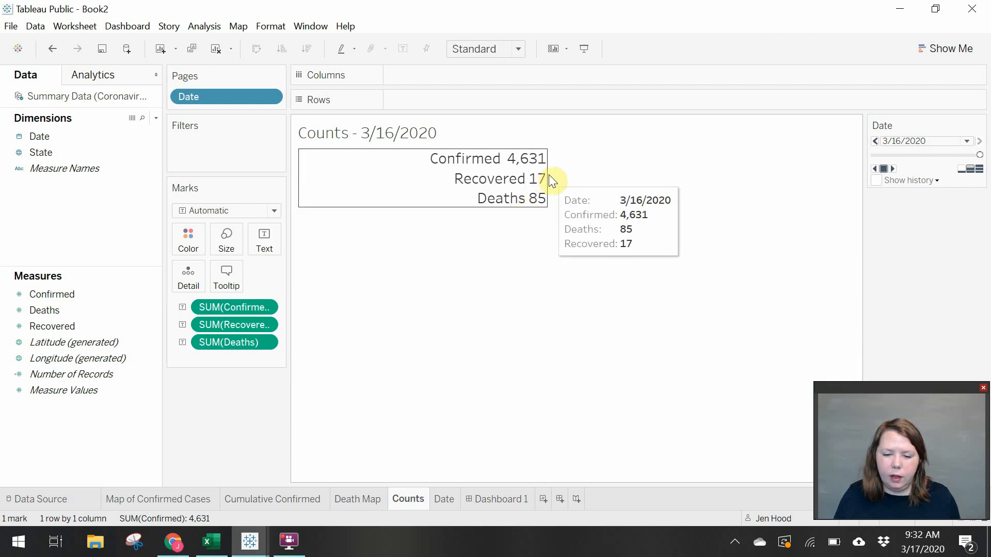
drag(547, 174, 412, 175)
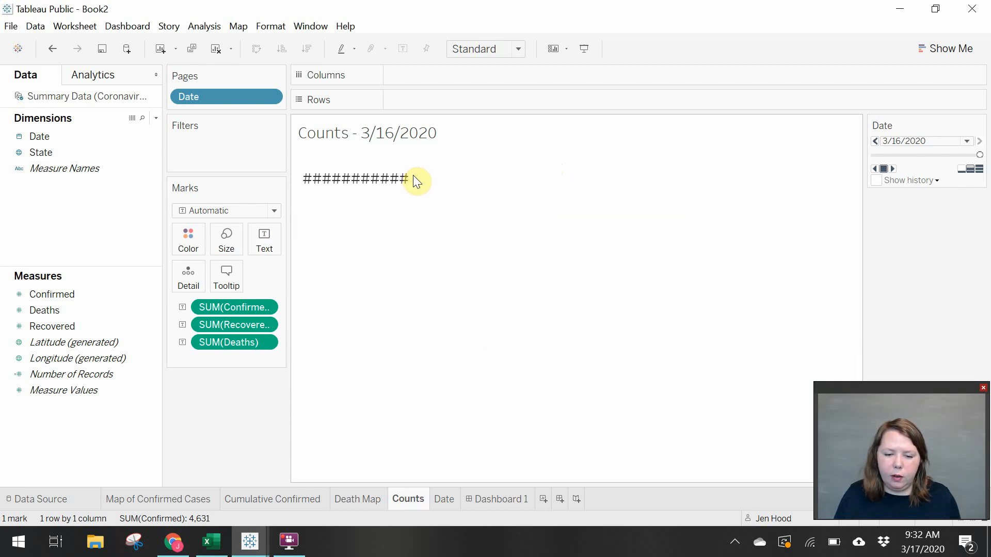
click(413, 176)
drag(411, 178, 480, 174)
click(423, 181)
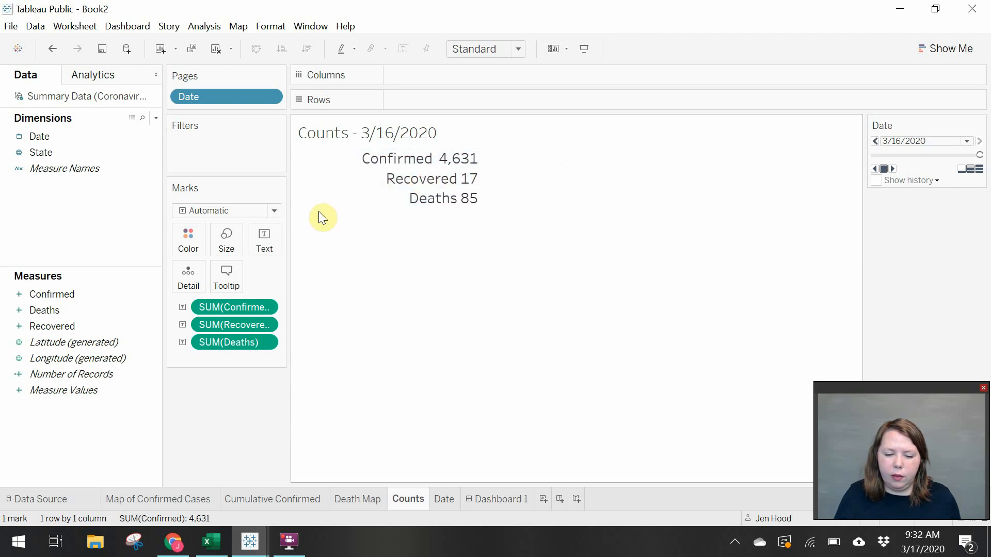
- Left-align all three lines of the Counts mark text
click(316, 205)
click(274, 235)
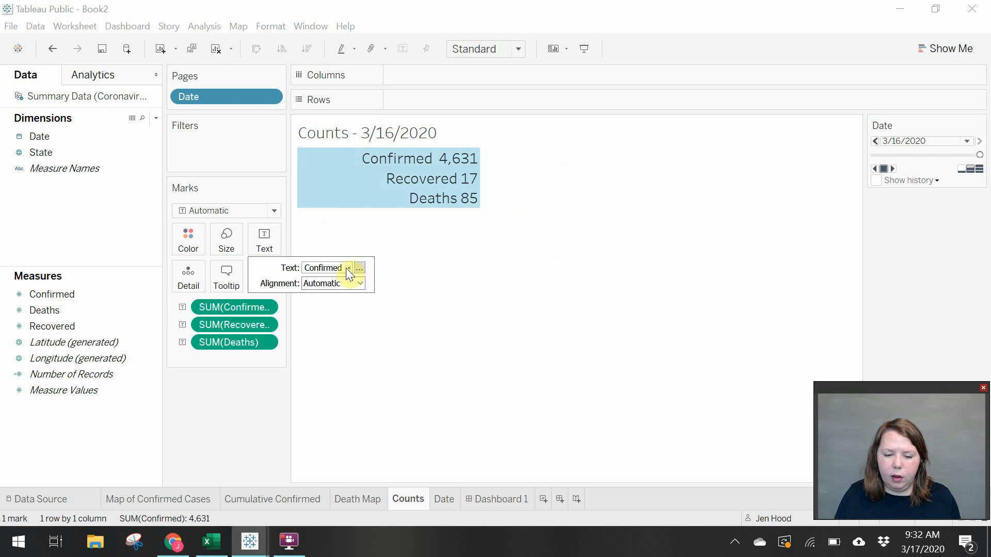
click(360, 268)
drag(565, 213, 743, 243)
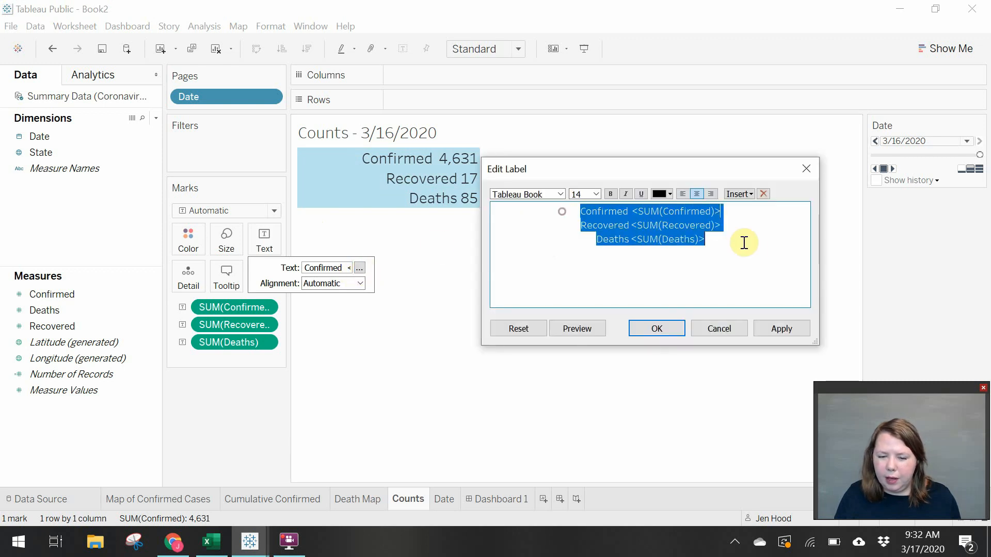
click(682, 194)
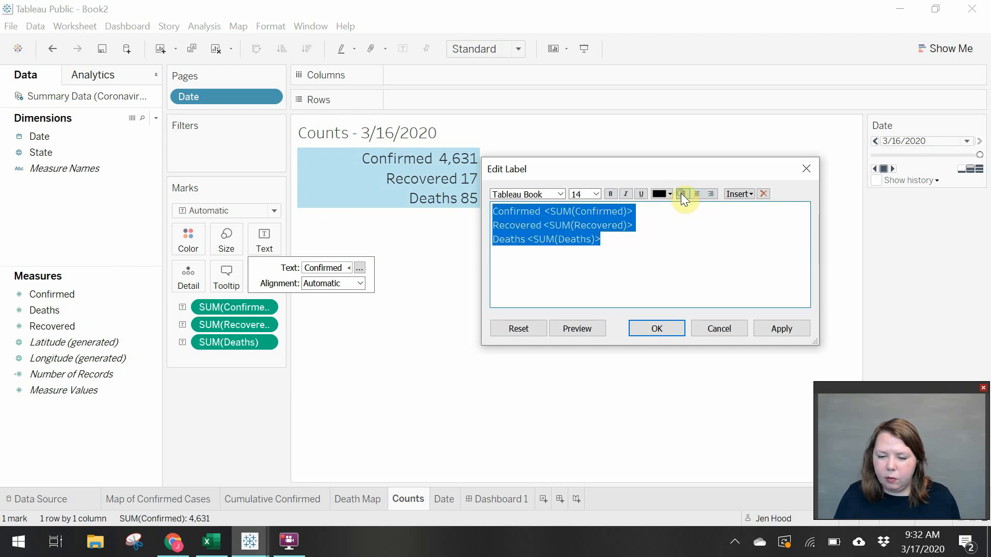
- Add spaces between each label and its SUM field so the three counts line up in a right-aligned column
click(545, 211)
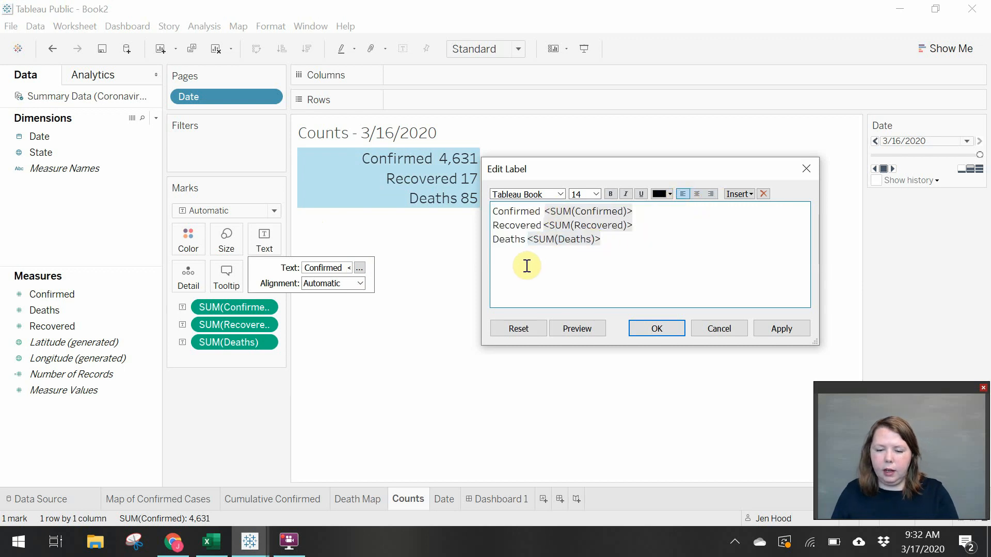
click(542, 225)
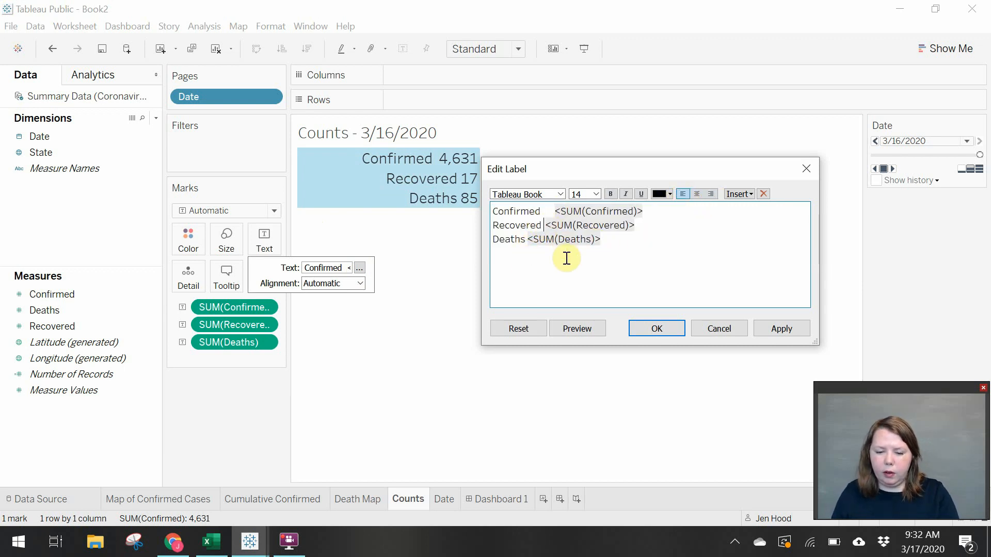
click(525, 239)
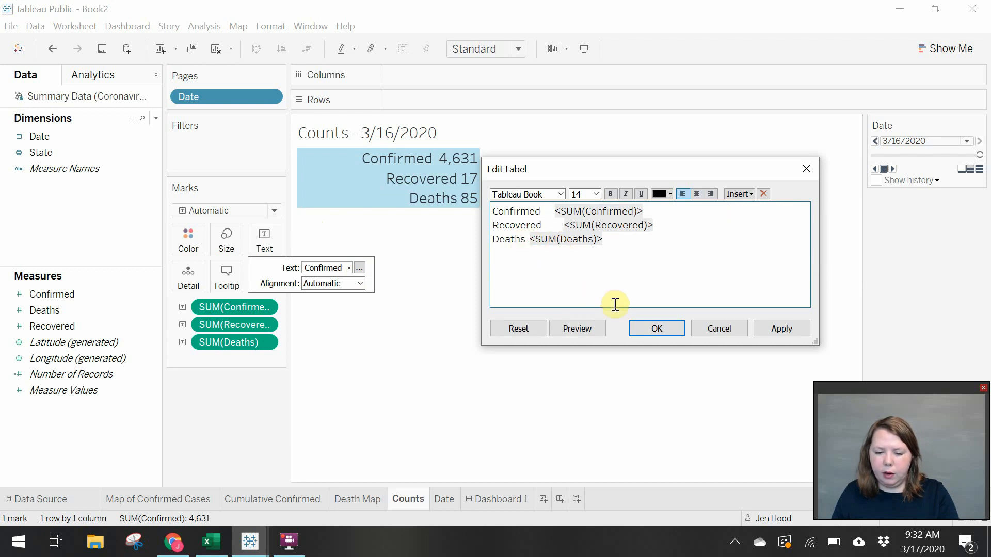
click(773, 335)
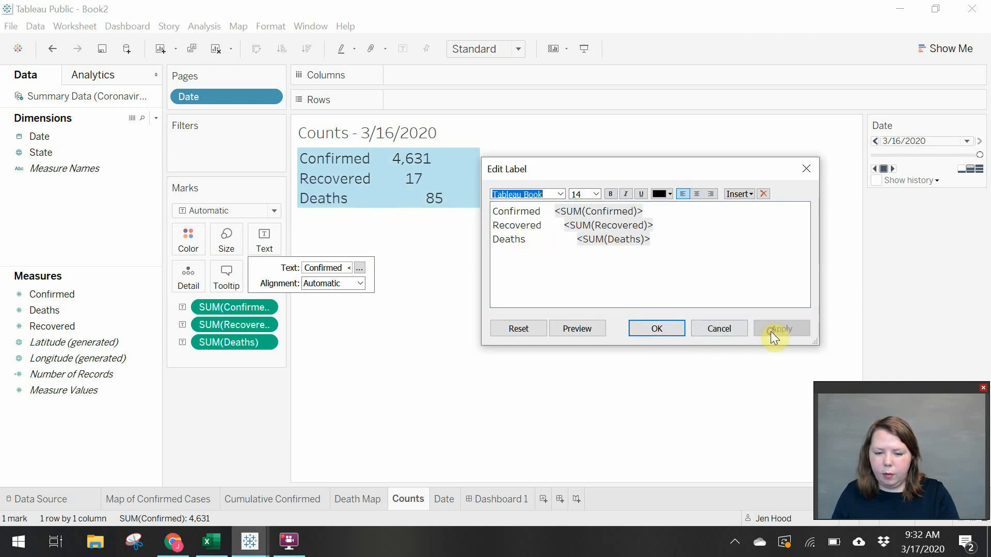
click(552, 226)
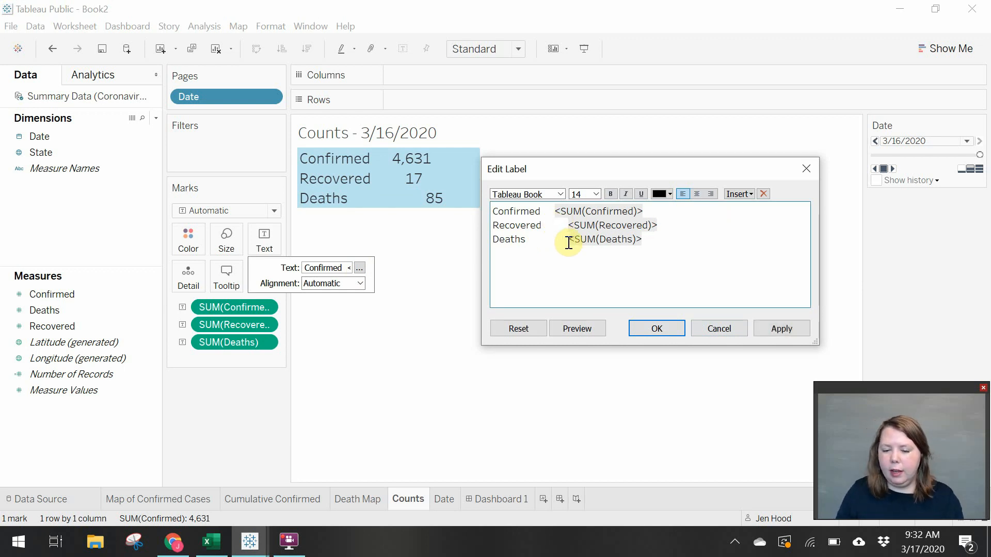
click(775, 331)
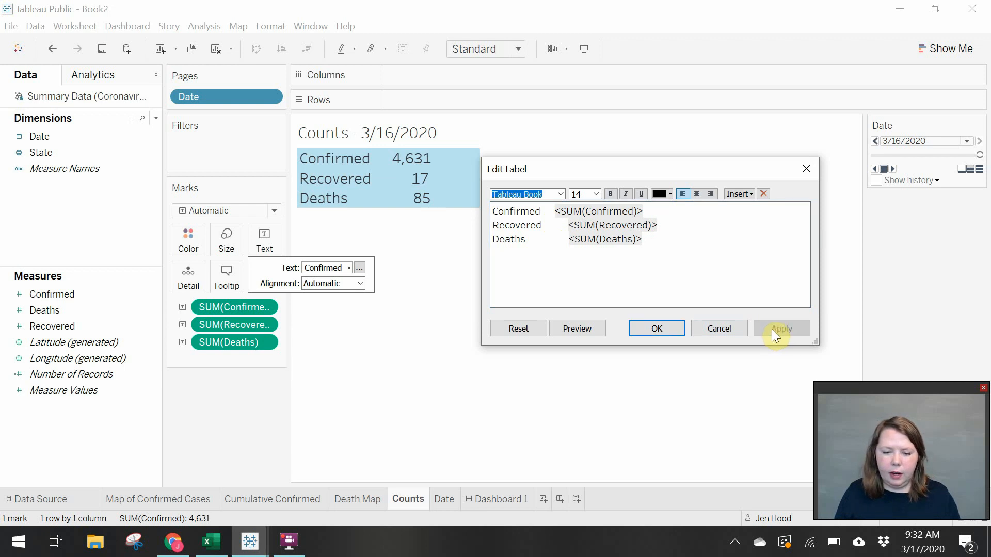
click(551, 226)
click(773, 331)
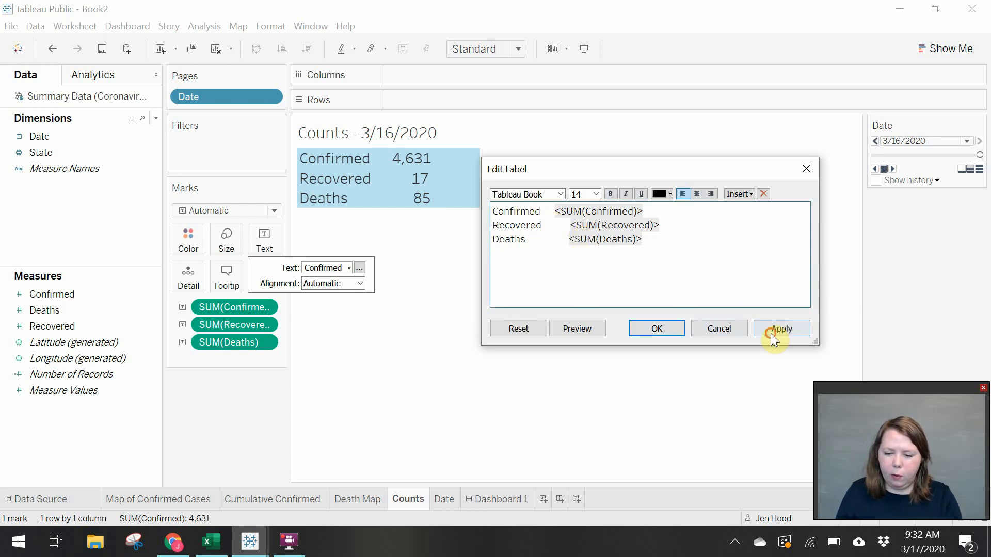
click(659, 330)
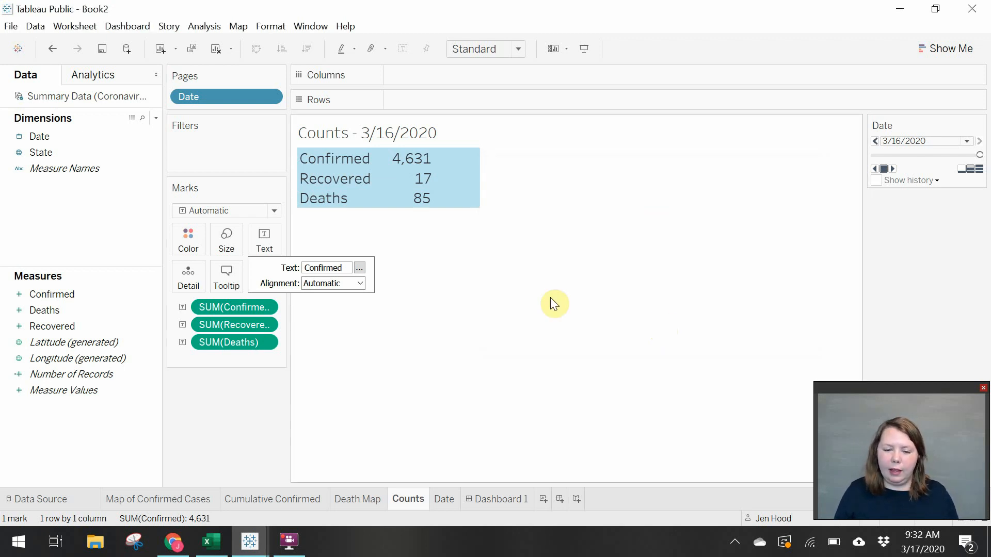
click(543, 323)
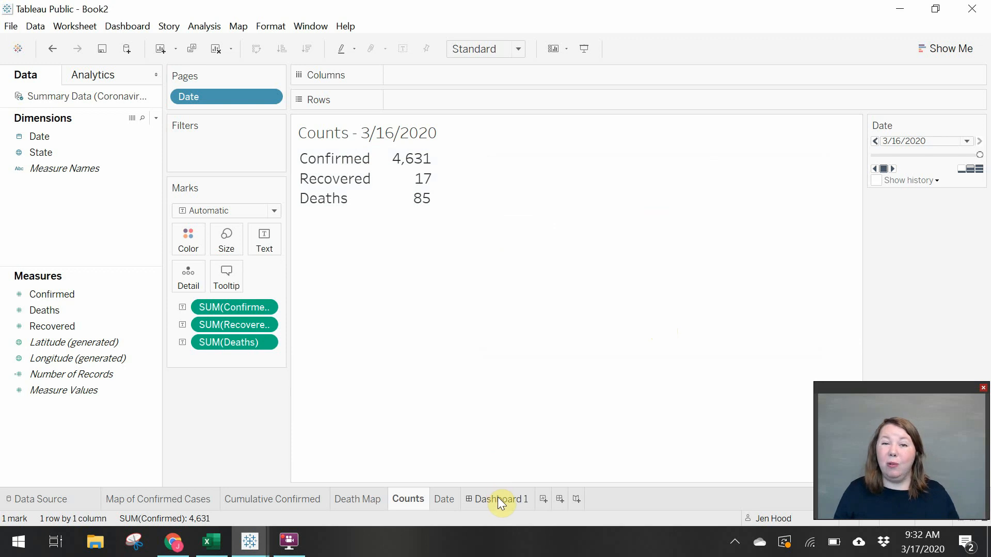
- Return to Dashboard 1 and fit the counts under the Summary title to Entire View
mouse_move(498, 503)
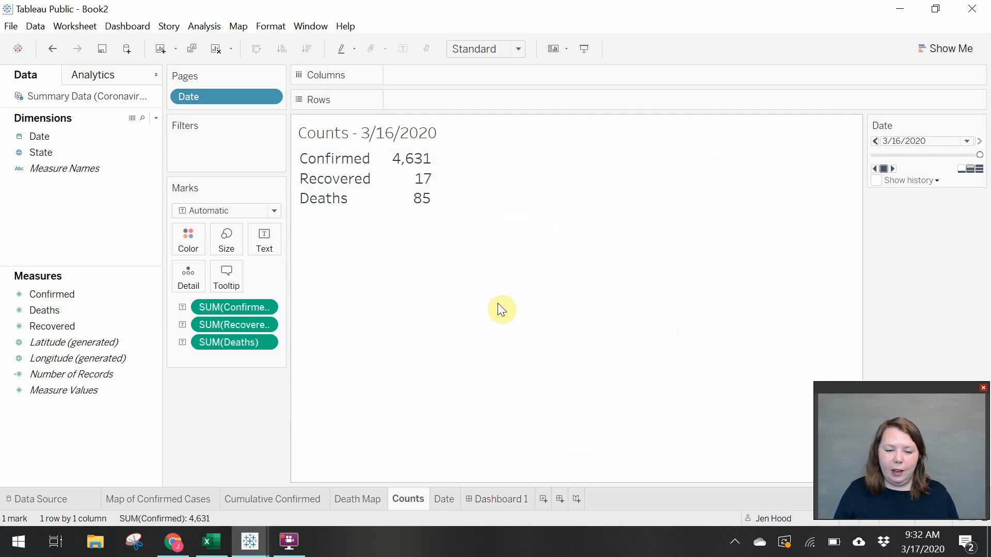
click(509, 499)
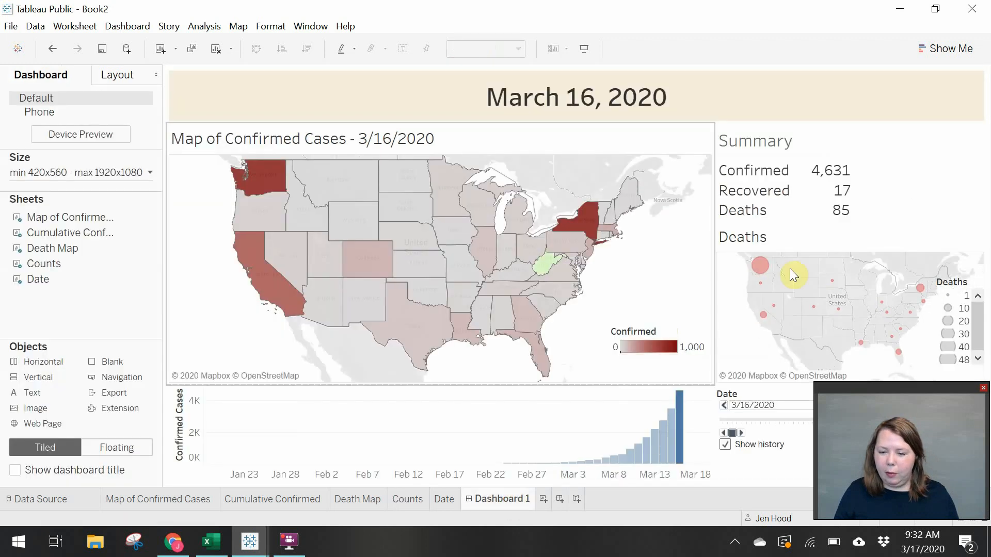
click(830, 184)
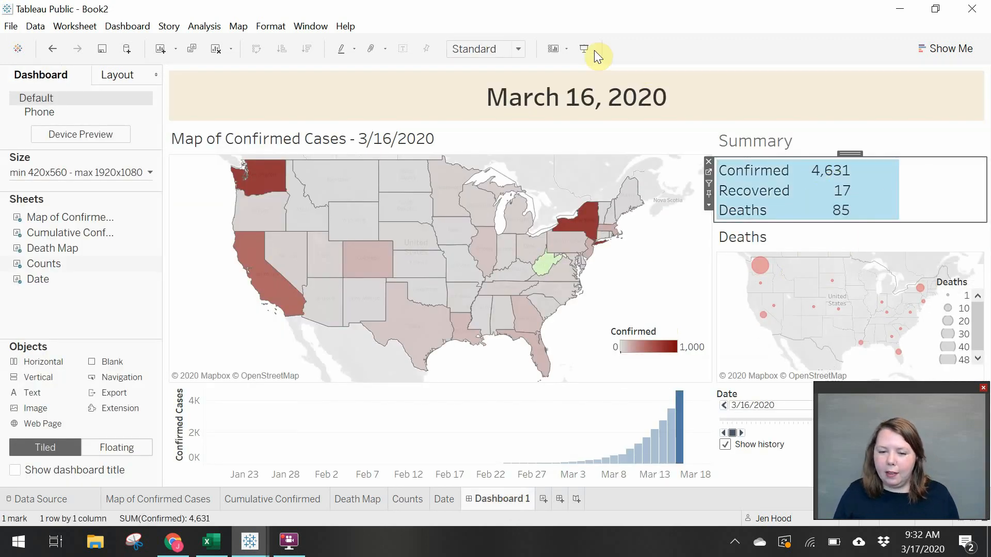
click(518, 51)
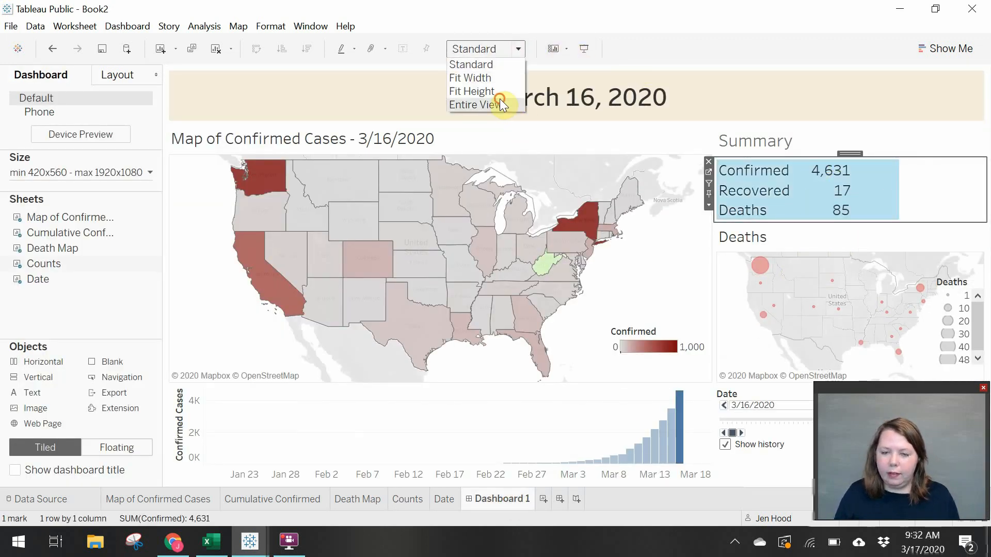
click(500, 102)
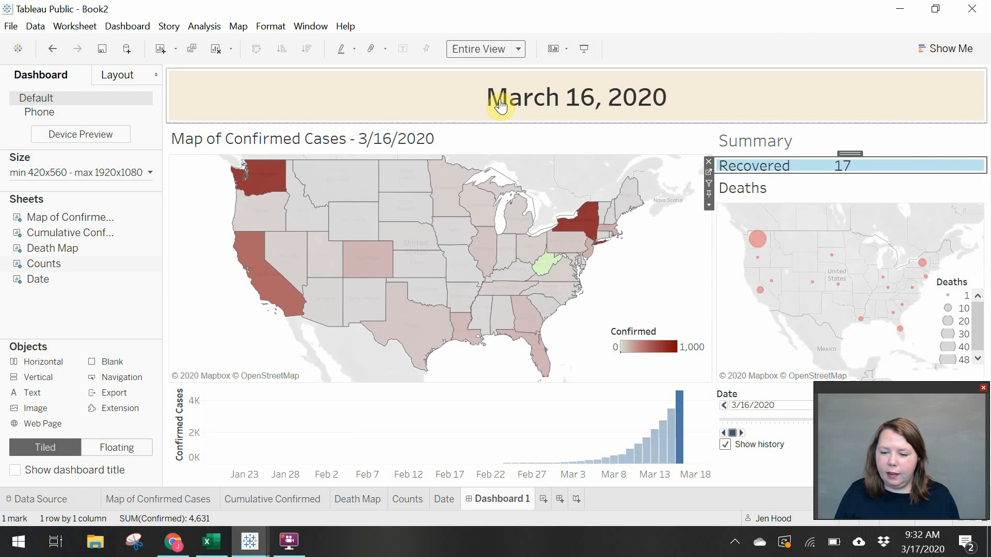
- Increase the height of the counts area above the Deaths map so all three lines fit
click(857, 185)
drag(885, 173, 890, 236)
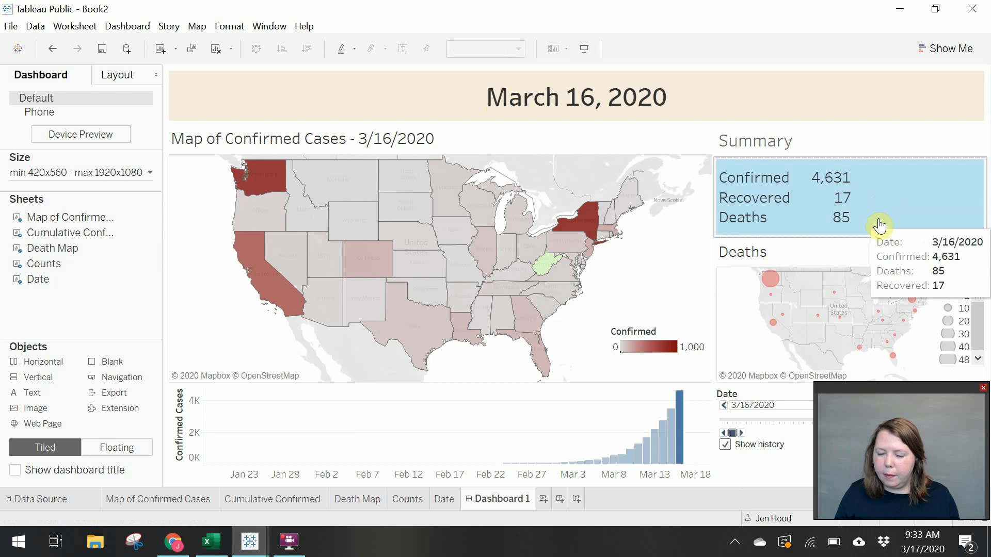
click(865, 178)
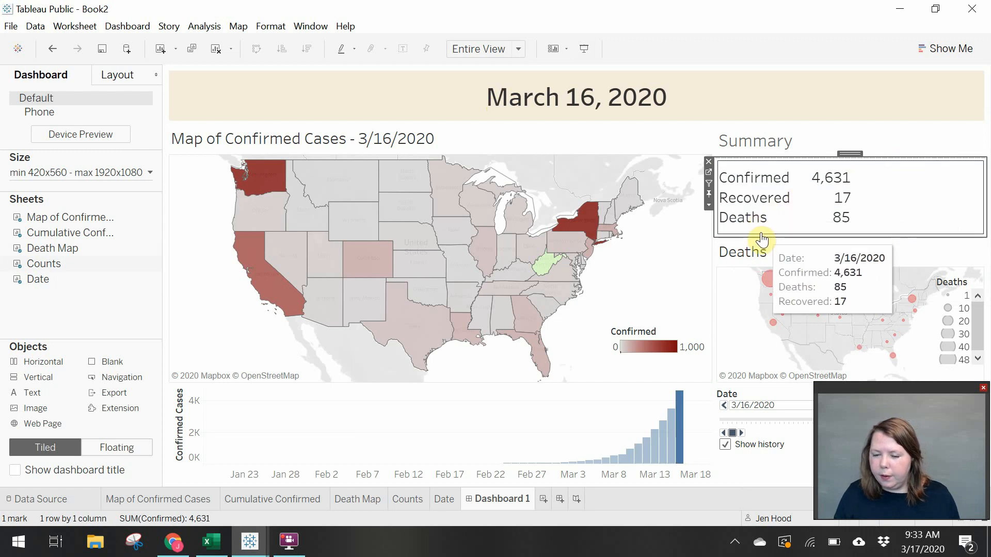
mouse_move(769, 237)
mouse_down()
mouse_move(777, 219)
mouse_move(779, 238)
mouse_up()
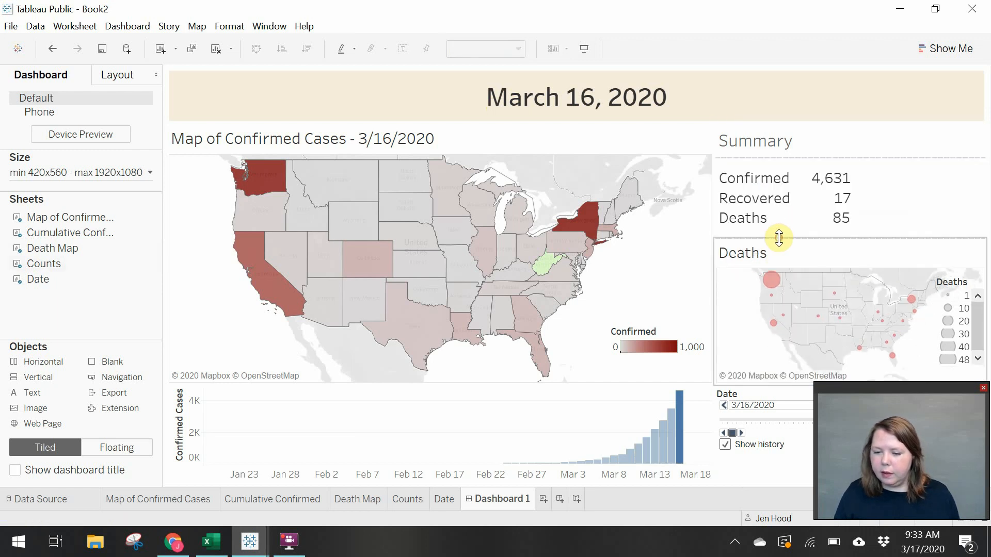
- Center the Summary title text horizontally in its text object
click(922, 147)
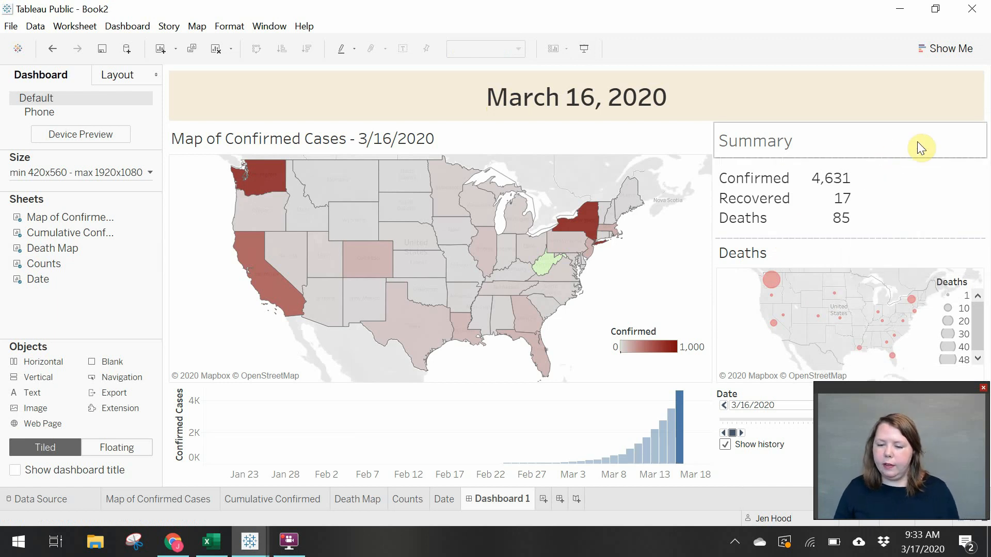
click(917, 145)
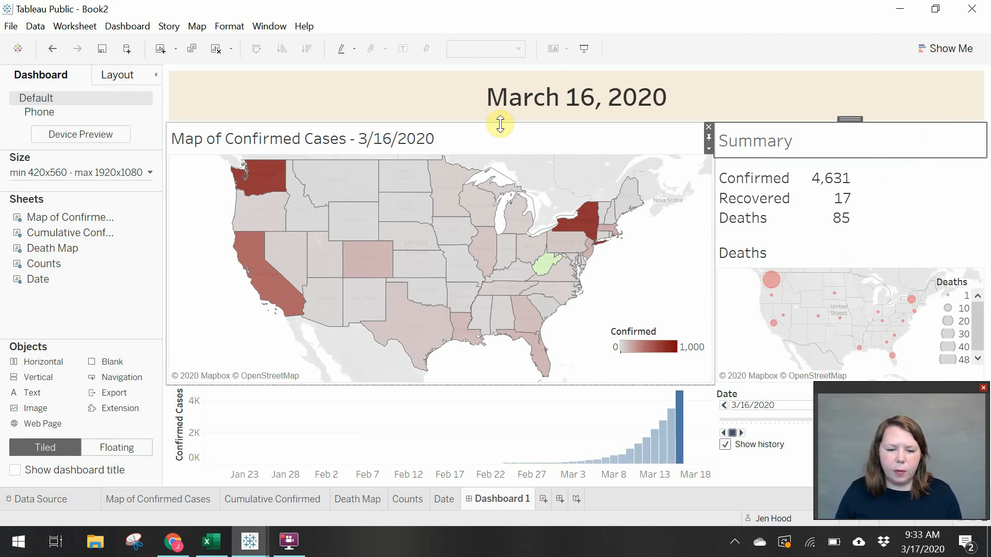
click(115, 76)
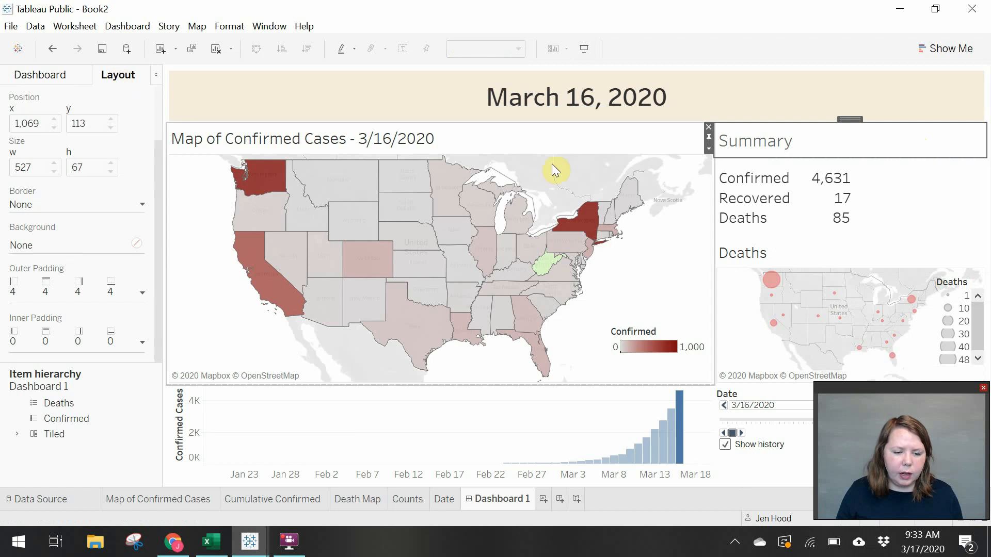
double_click(761, 139)
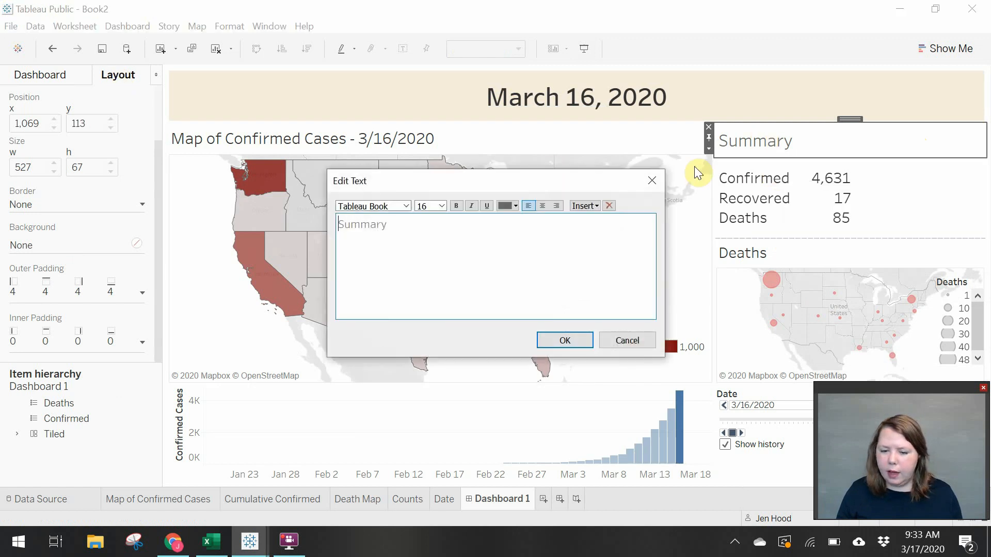
click(542, 206)
click(565, 340)
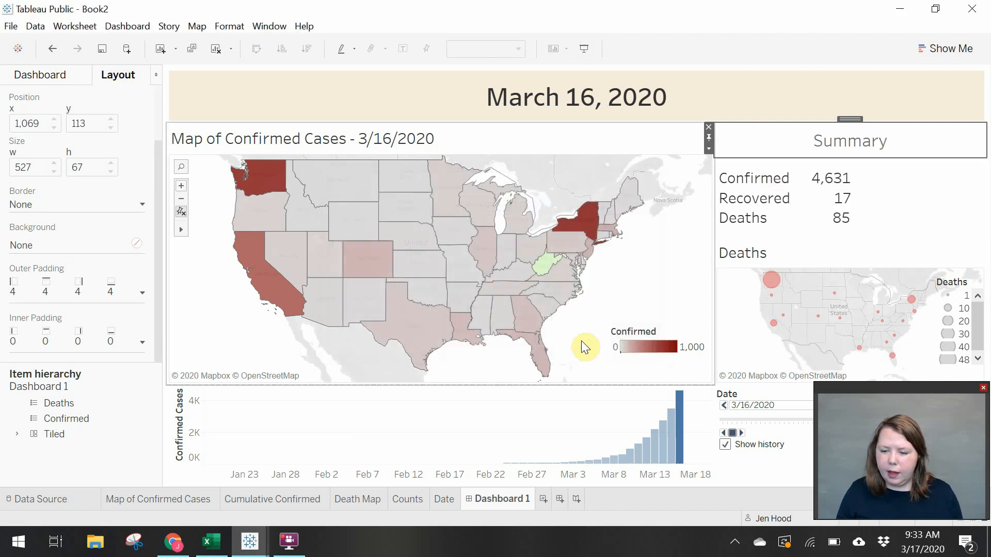
- Widen the Map of Confirmed Cases by narrowing the column that holds the Summary, Deaths map and Date control
click(904, 194)
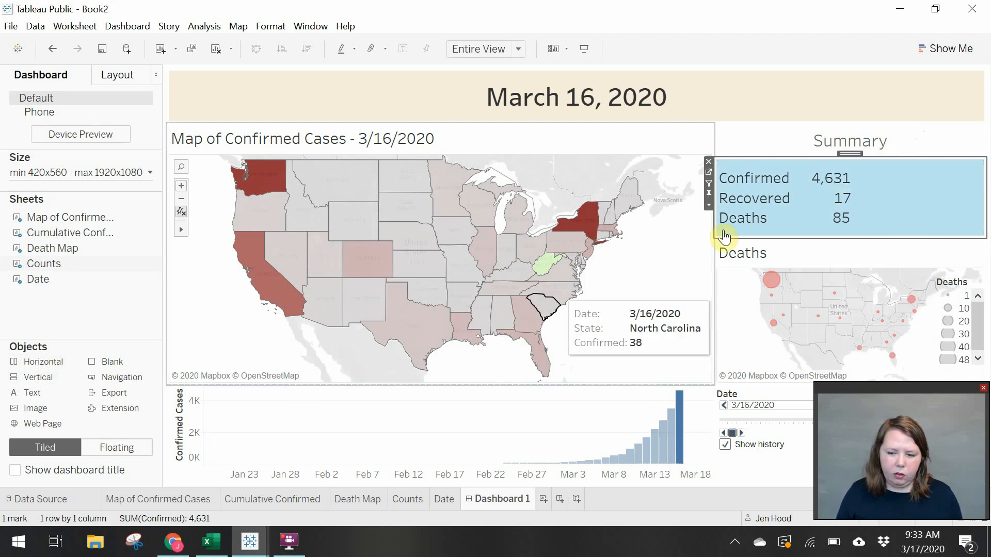
drag(713, 250, 734, 246)
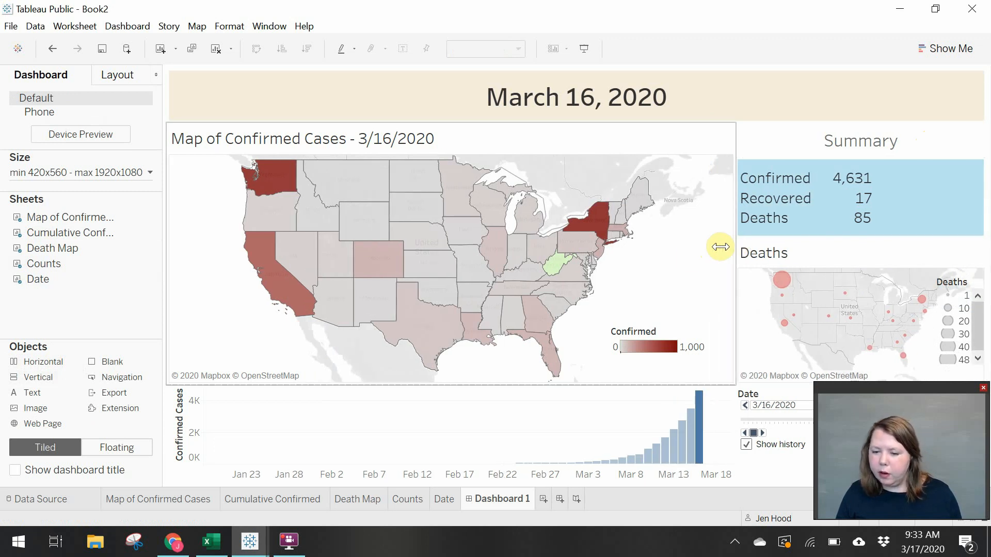
- Open the label text of the Counts sheet for editing and set all three lines to font size 12
click(408, 500)
click(347, 194)
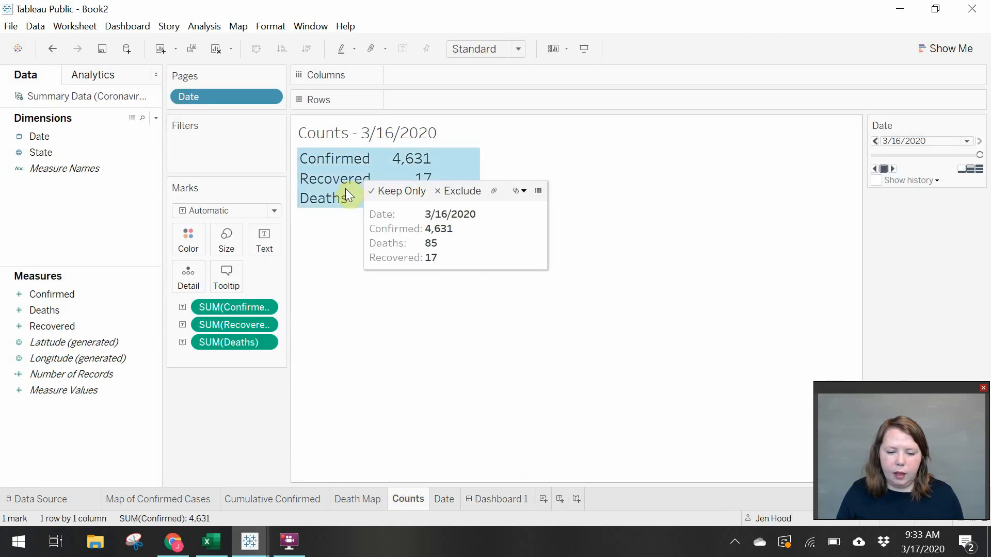
click(264, 237)
click(360, 267)
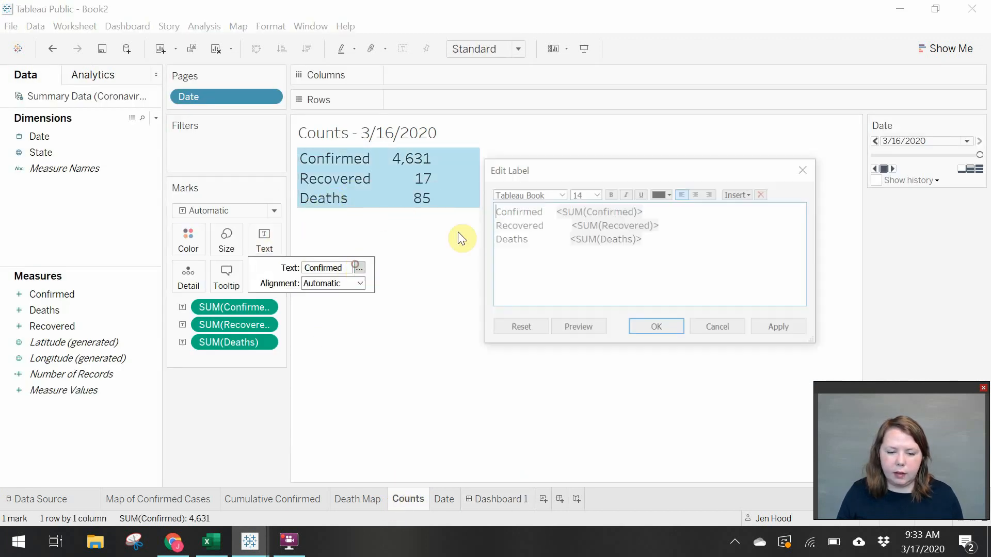
click(597, 194)
click(584, 247)
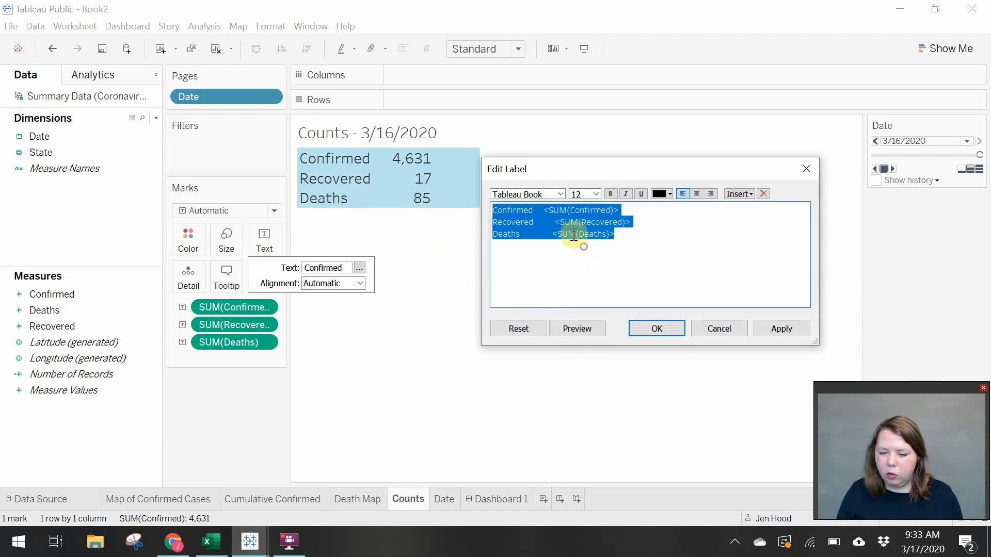
- Add more spaces between the Confirmed, Recovered and Deaths labels and their SUM fields, and apply the label changes
click(535, 216)
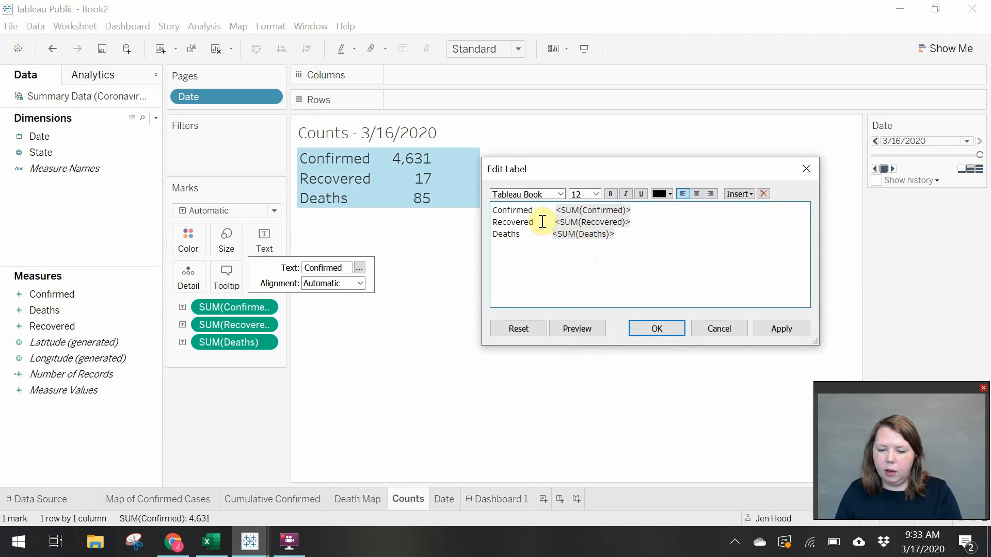
click(541, 221)
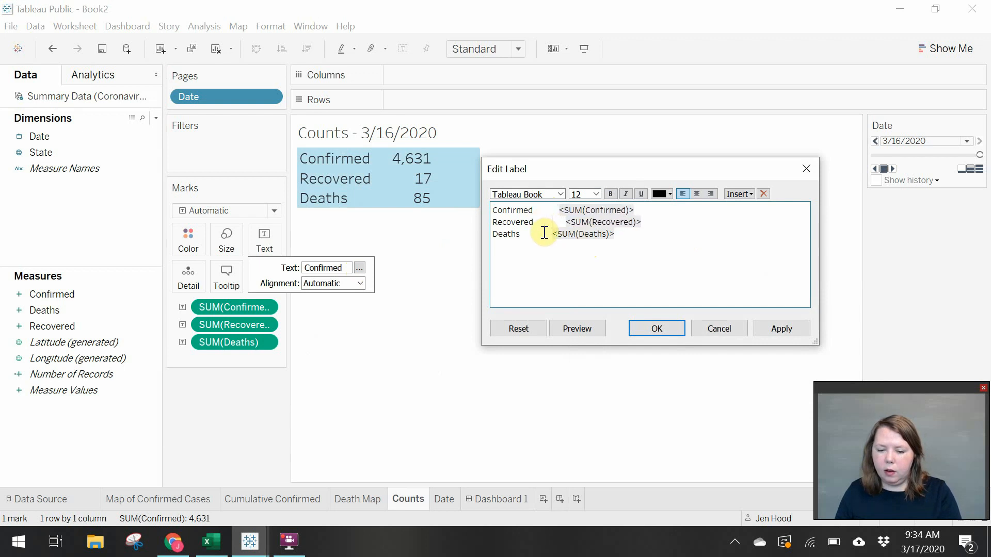
click(543, 232)
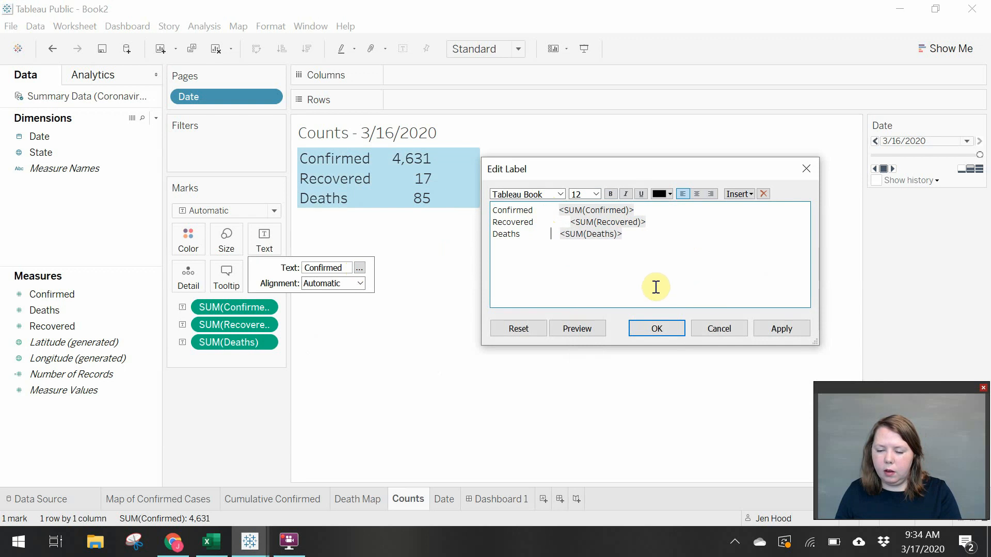
click(771, 328)
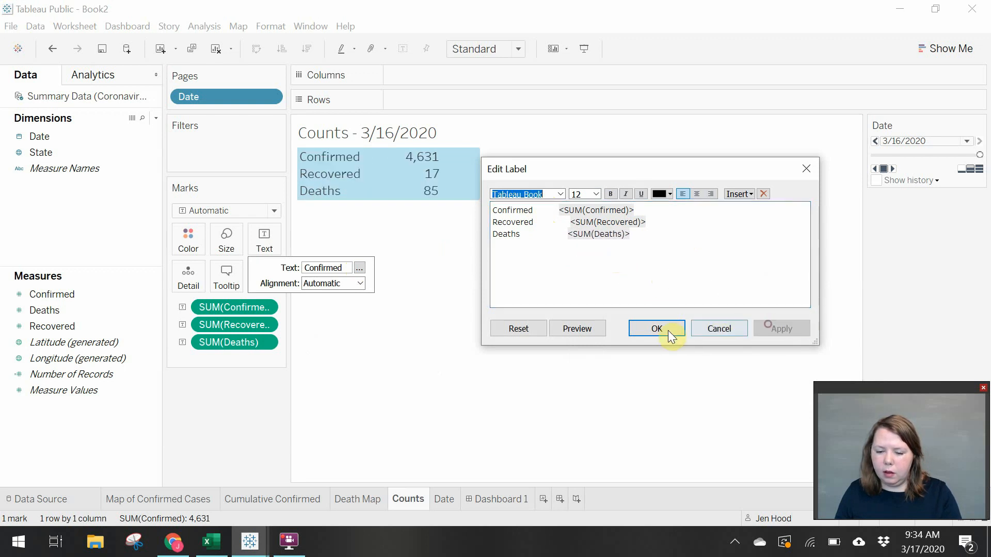
click(649, 328)
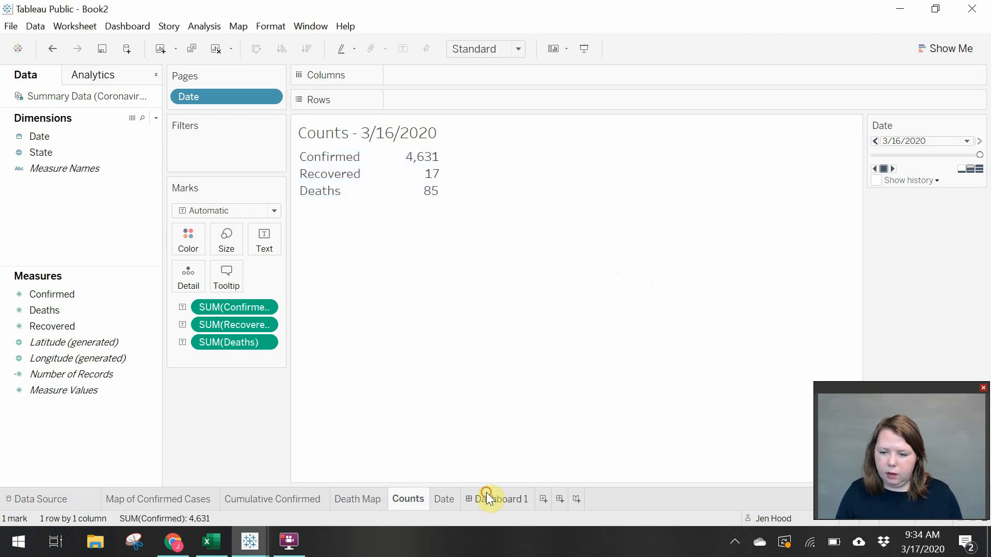
- Return to Dashboard 1 and replace the title of the Map of Confirmed Cases with "Confirmed Cases"
click(493, 498)
click(781, 128)
click(697, 142)
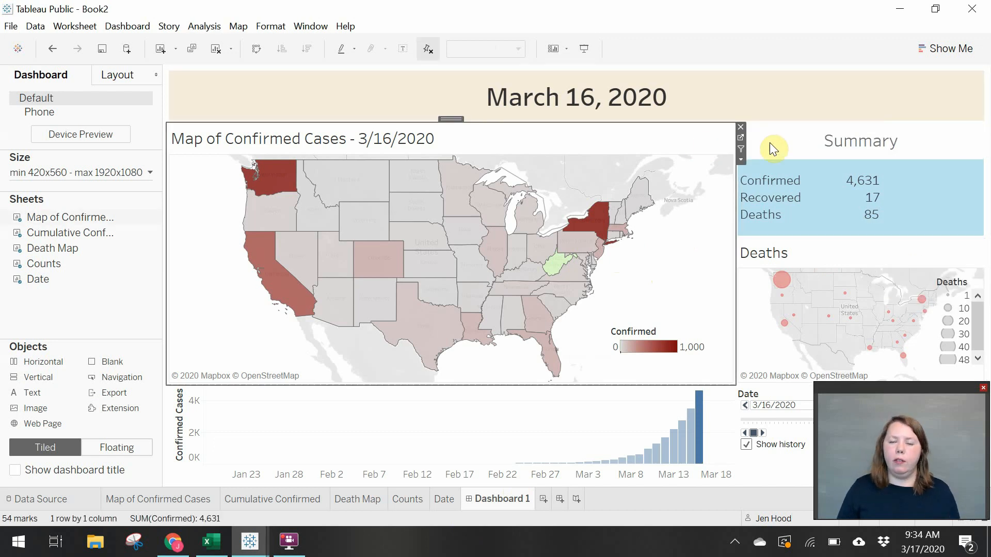
click(921, 137)
click(897, 167)
click(907, 142)
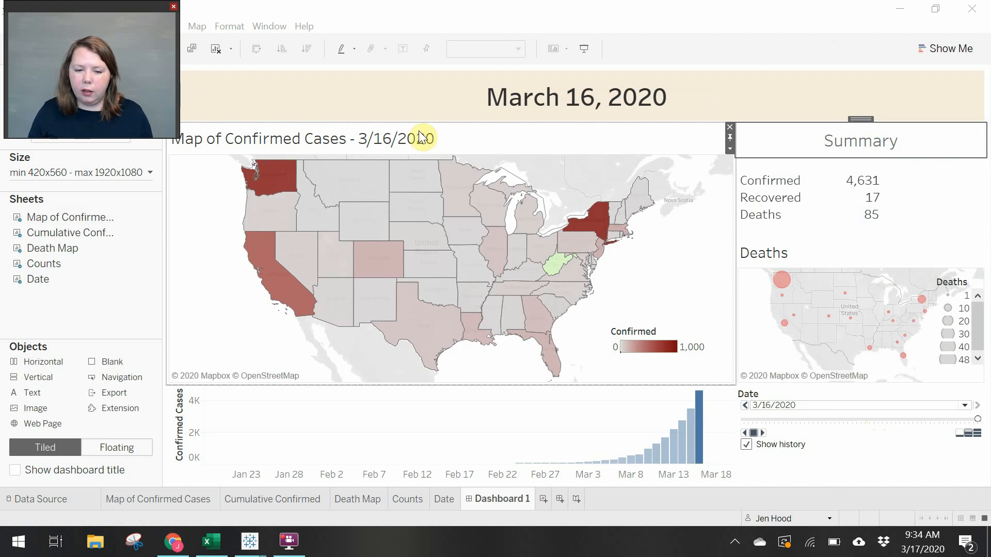
double_click(313, 140)
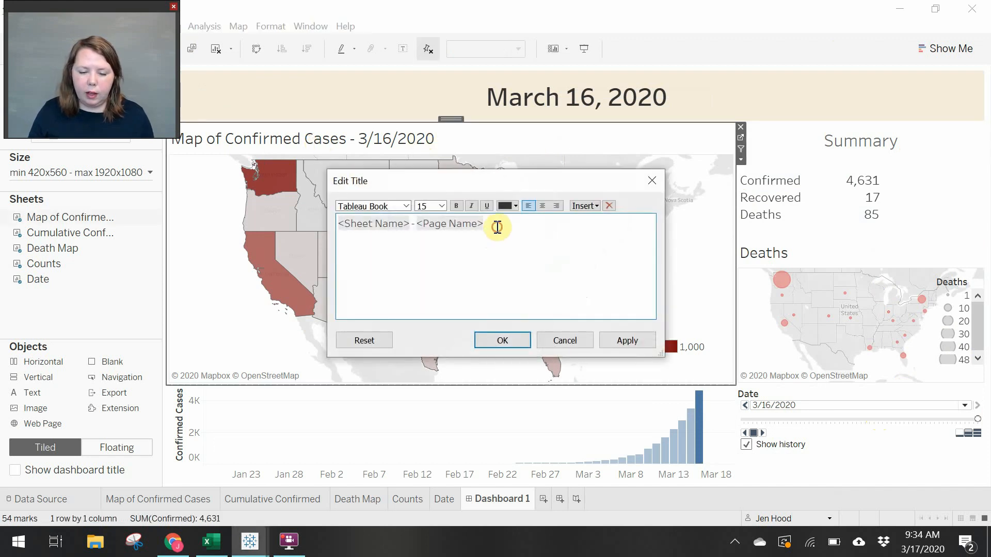
drag(497, 227, 330, 228)
text(Confi)
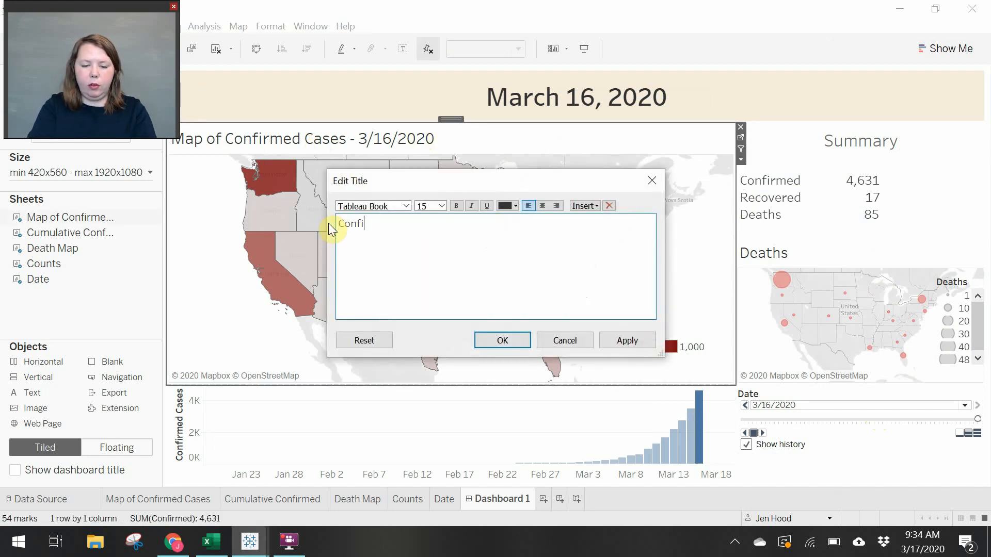
text(rmed Cases)
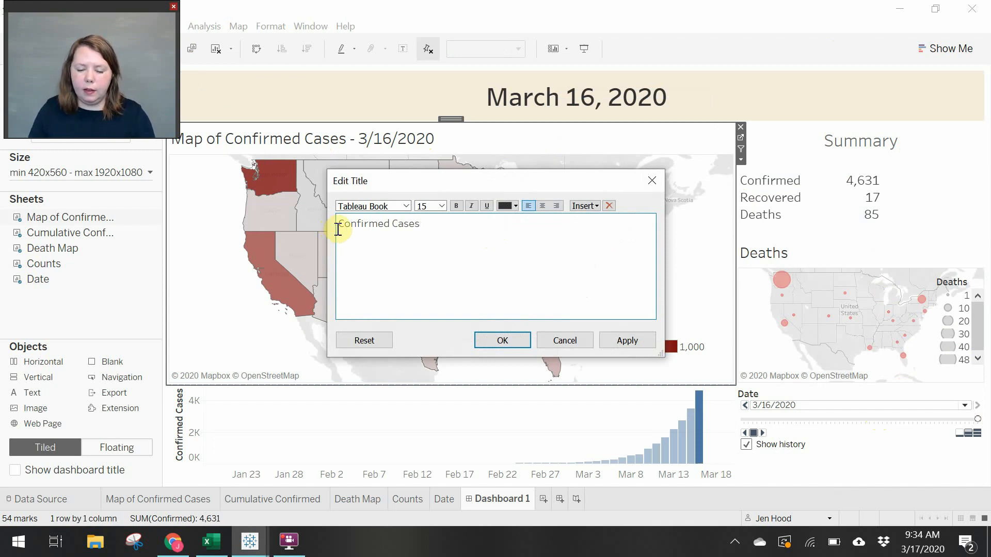
click(494, 340)
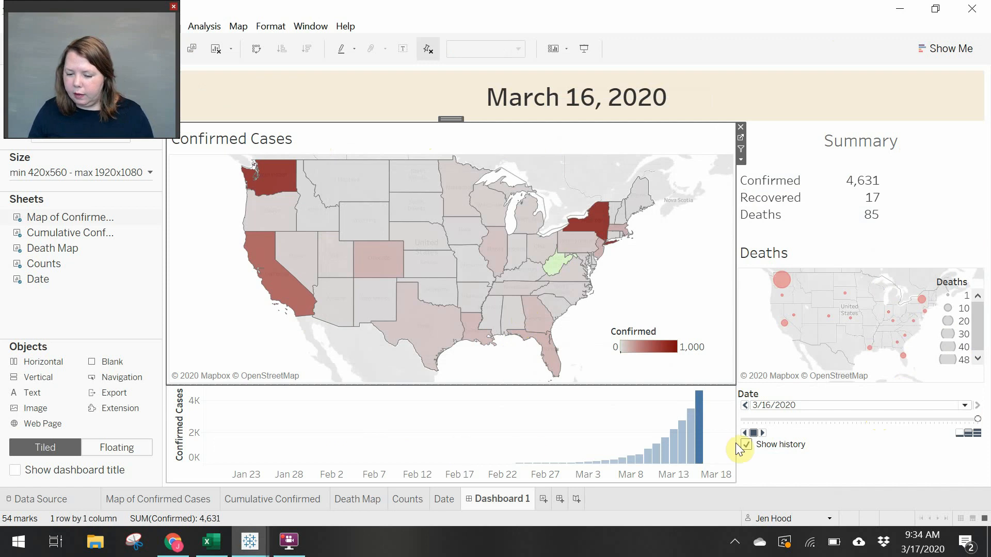
- Shorten the counts area so the Deaths map extends upward, and play the date animation forward from 3/5/2020
double_click(851, 239)
drag(853, 220, 853, 220)
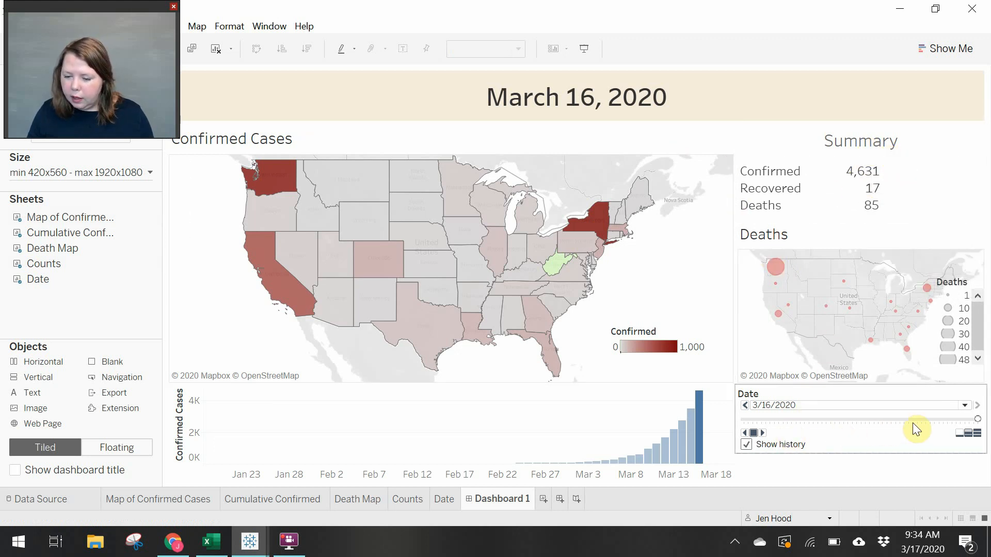
click(930, 421)
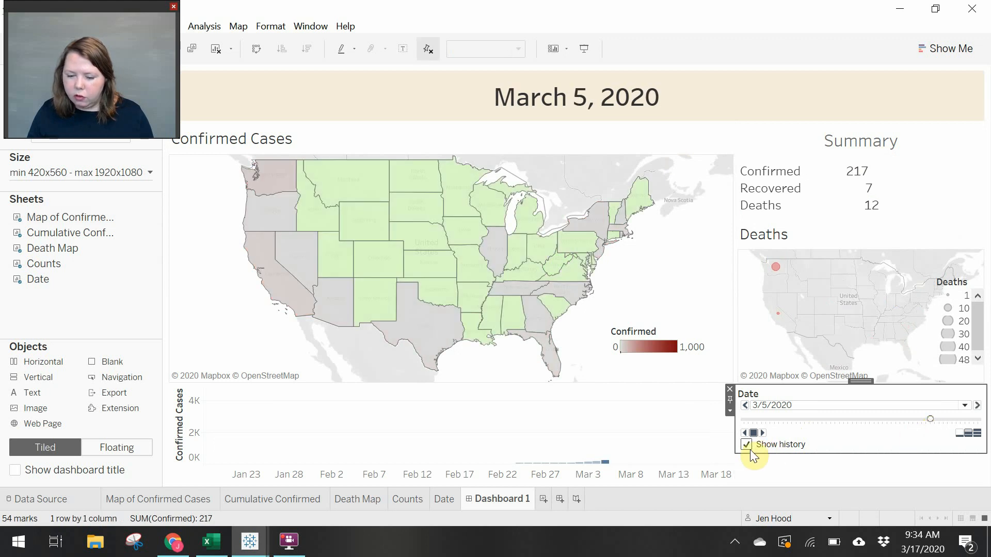
click(762, 434)
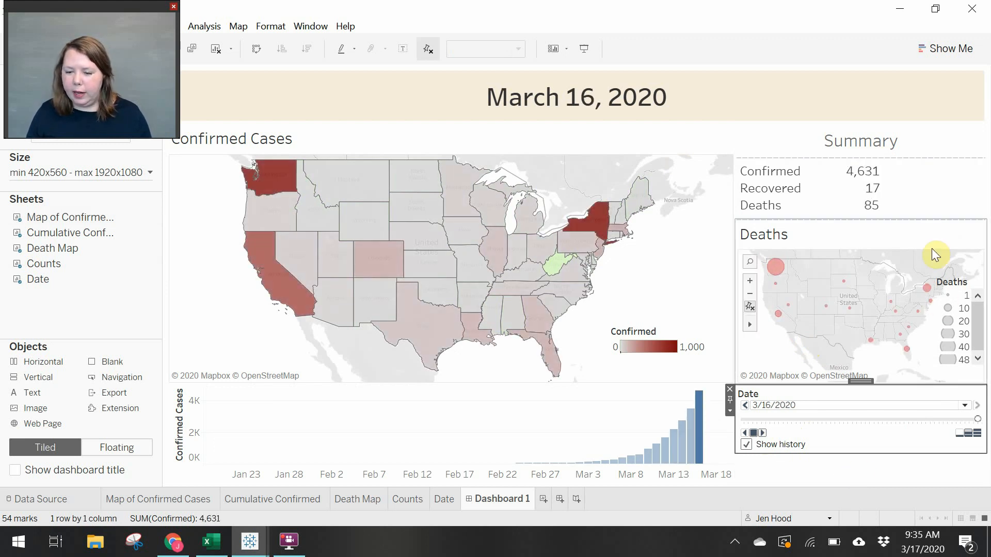
- Raise the Deaths map's upper edge slightly and its lower edge further, so the Date control moves up
drag(910, 221, 909, 214)
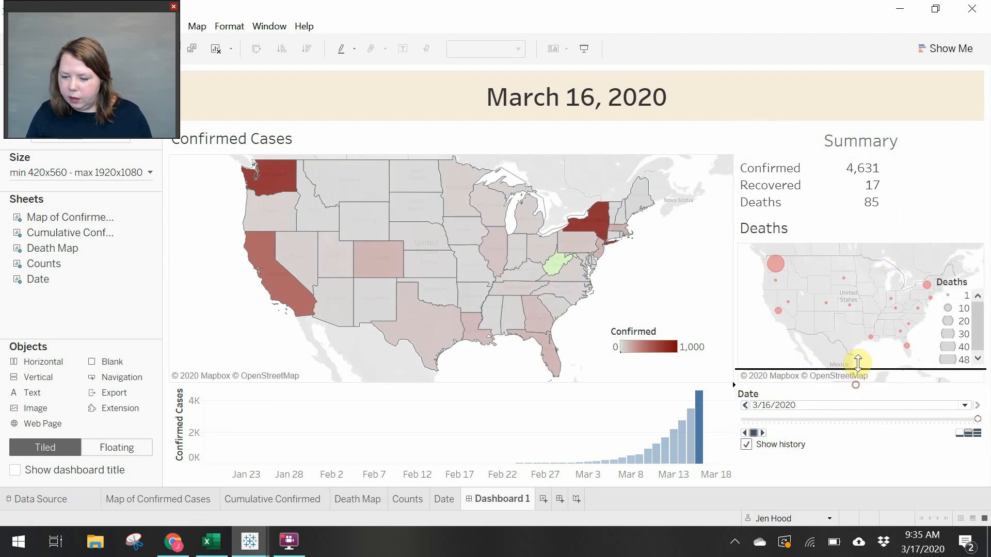
drag(856, 385, 855, 363)
- Move the floating Deaths legend up slightly and pan the Deaths map so its marks stay clear of the legend
click(973, 286)
drag(975, 283, 978, 273)
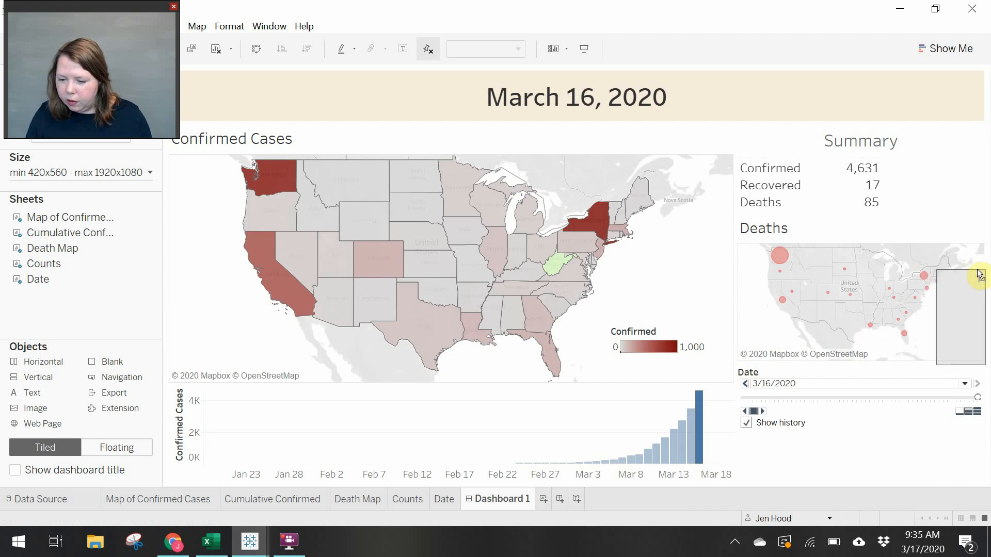
click(947, 225)
drag(925, 318, 917, 320)
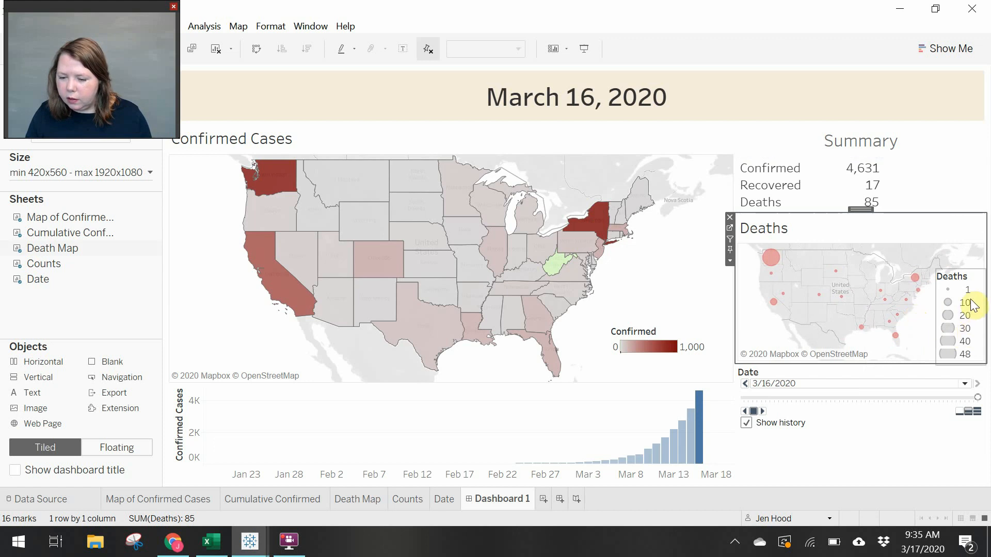
click(912, 458)
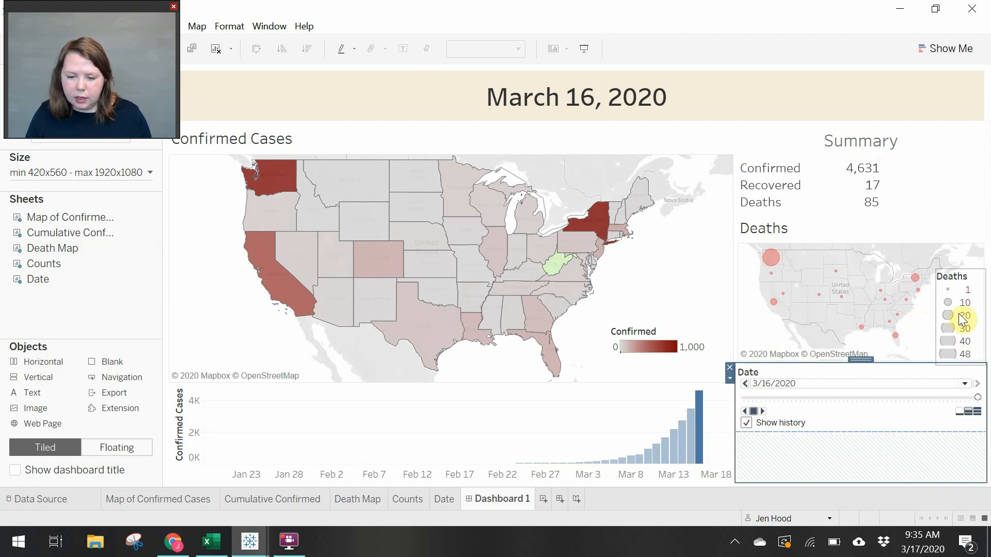
- Move the floating Confirmed color legend into the lower-right corner of the Confirmed Cases map
click(665, 345)
drag(658, 321, 684, 336)
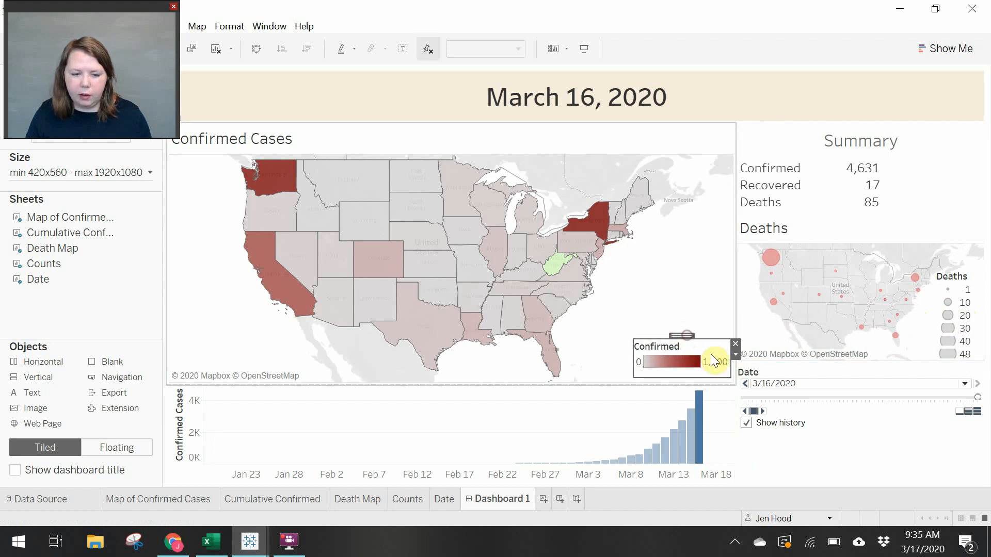
click(853, 475)
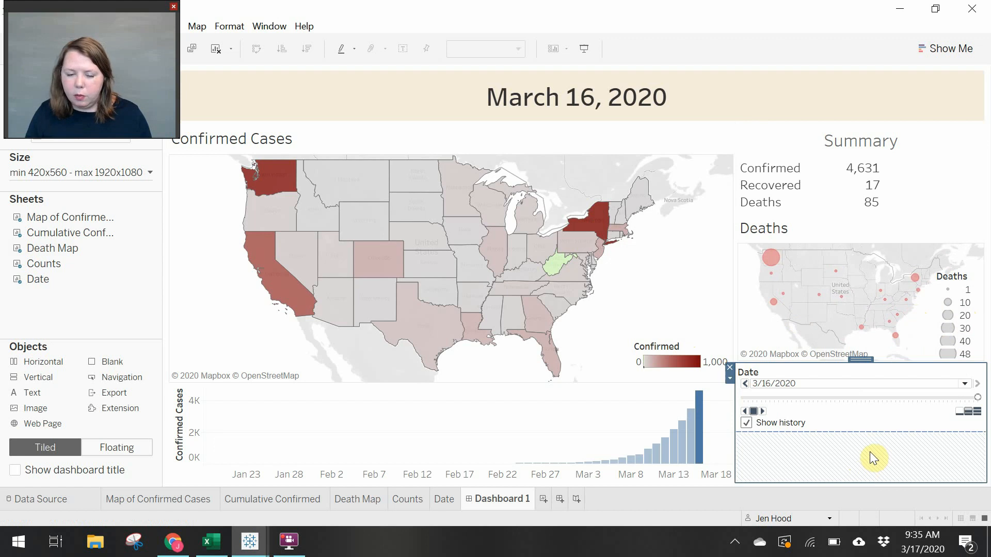
double_click(256, 136)
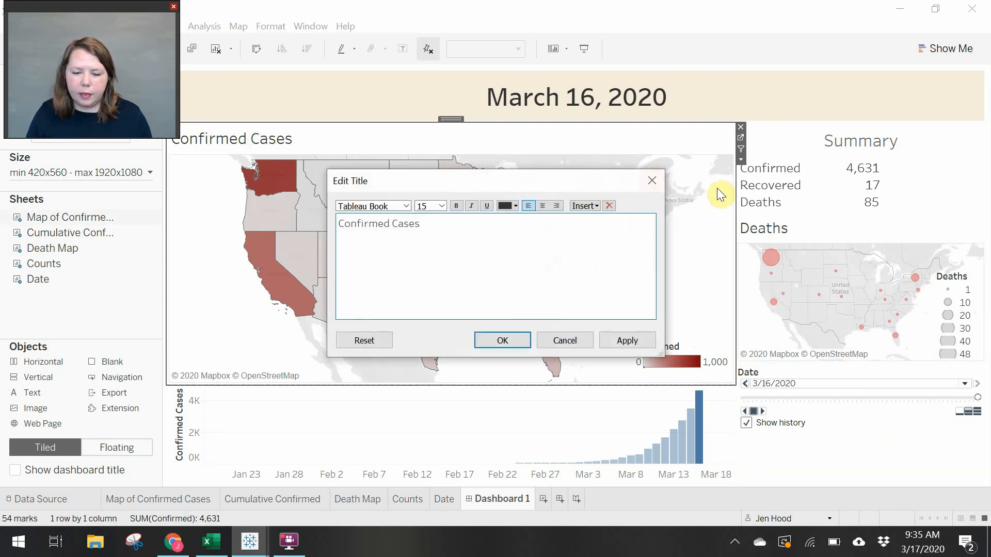
click(649, 186)
click(812, 456)
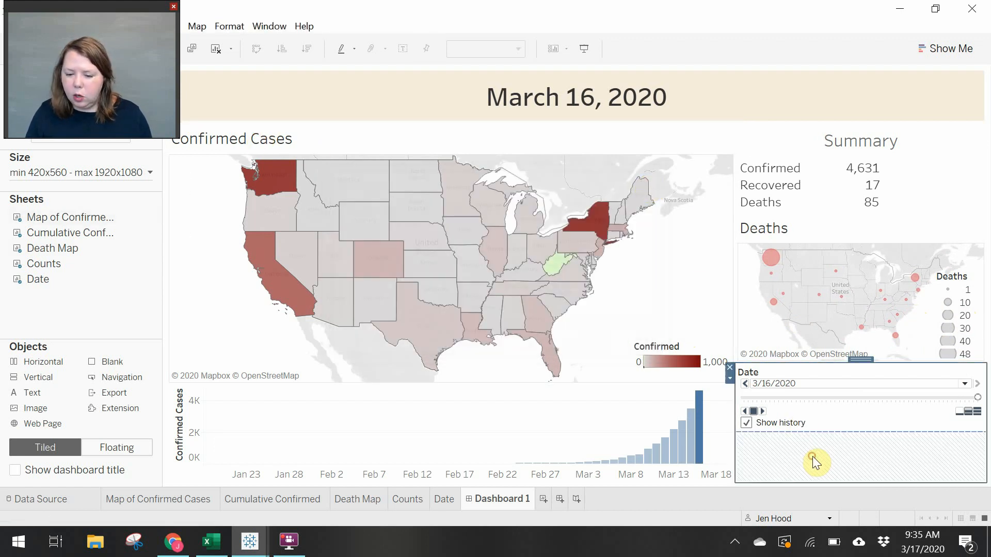
click(783, 69)
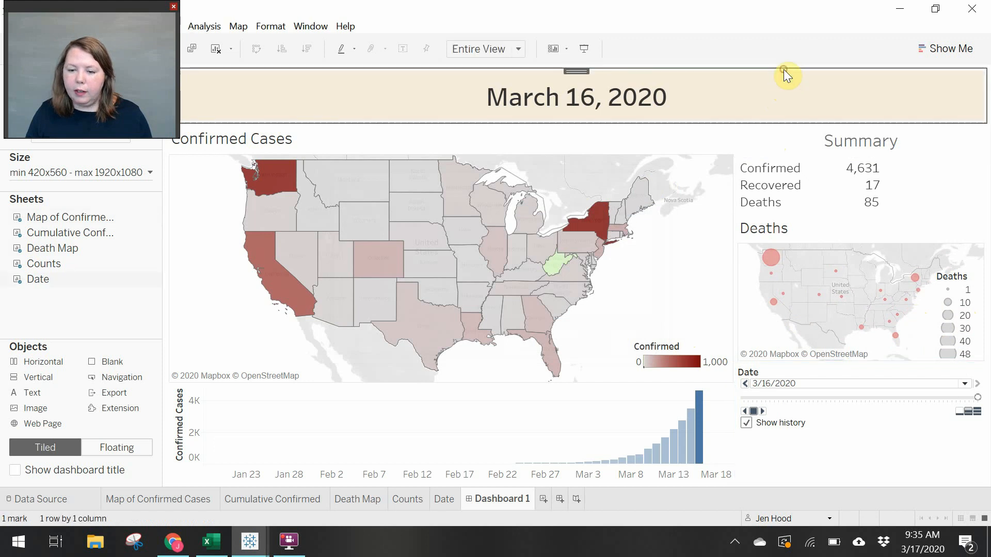
click(784, 65)
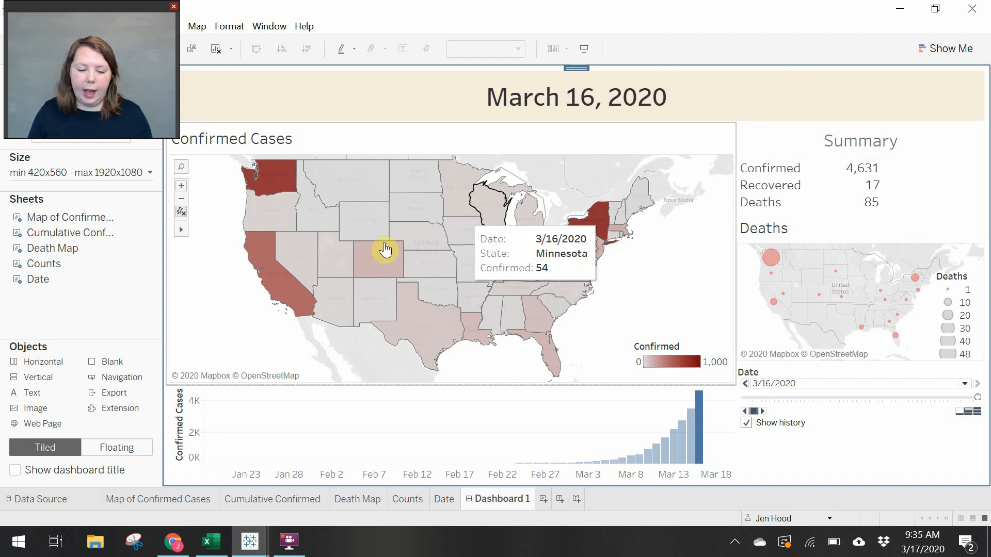
- Add a text object reading "Data Source: John Hopkins University" between the Deaths map and the Date control, and increase its height
mouse_move(33, 395)
mouse_down()
mouse_move(604, 375)
mouse_move(817, 414)
mouse_up()
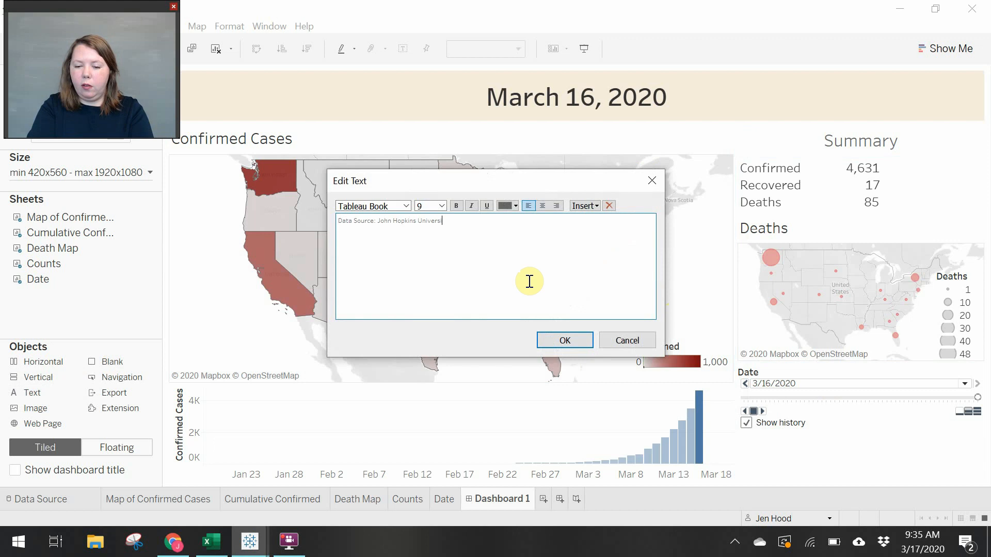
click(555, 341)
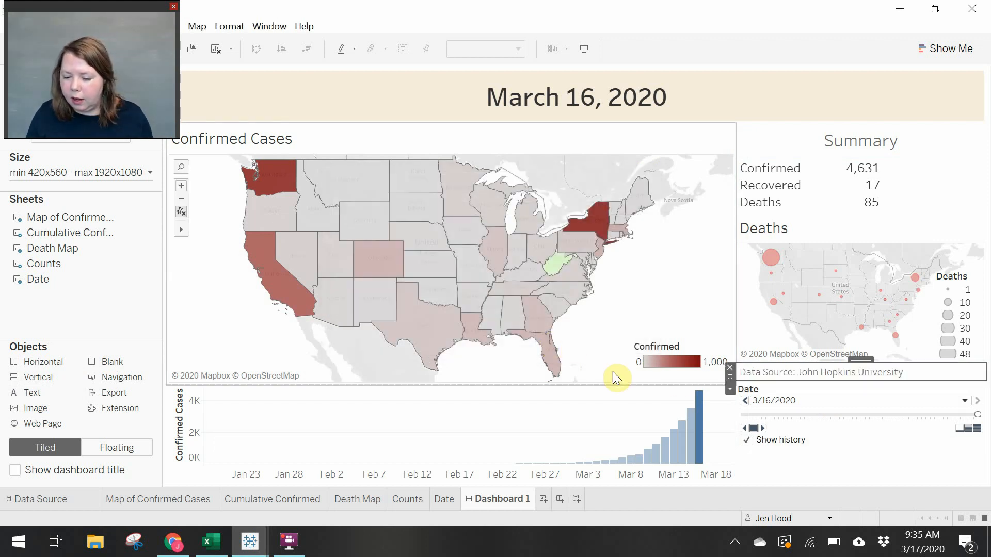
drag(843, 381, 845, 412)
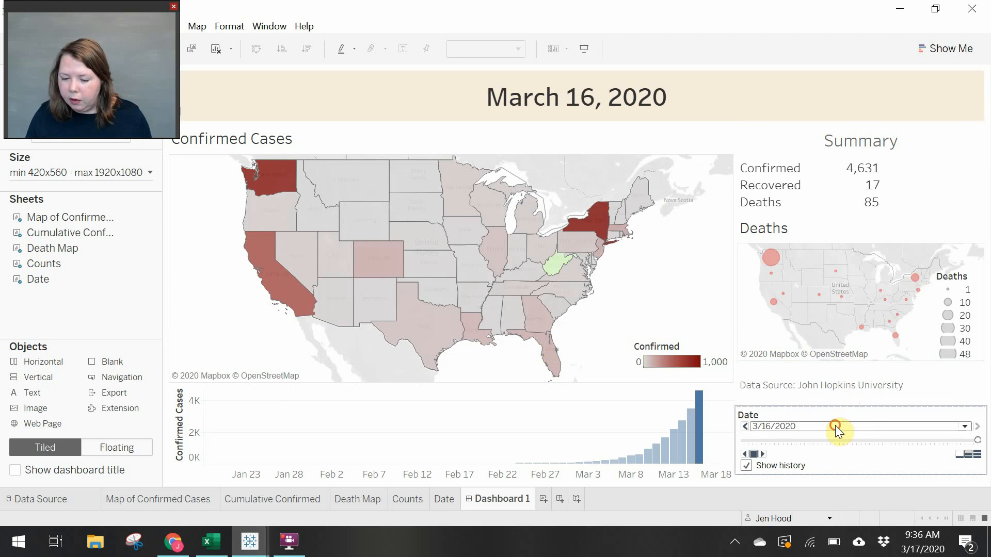
- Customize the dashboard's Date page control to hide its page readout and history controls
click(835, 425)
click(755, 413)
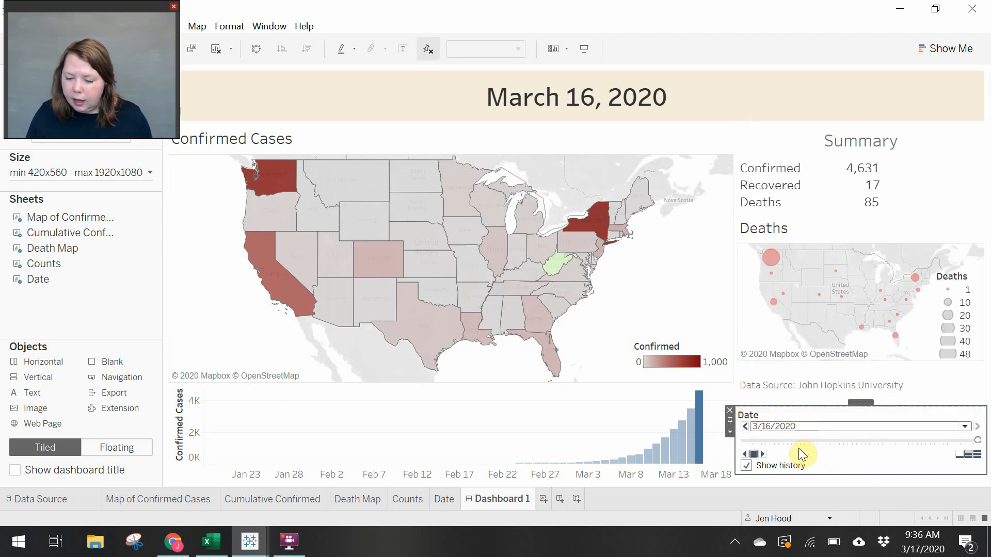
click(730, 432)
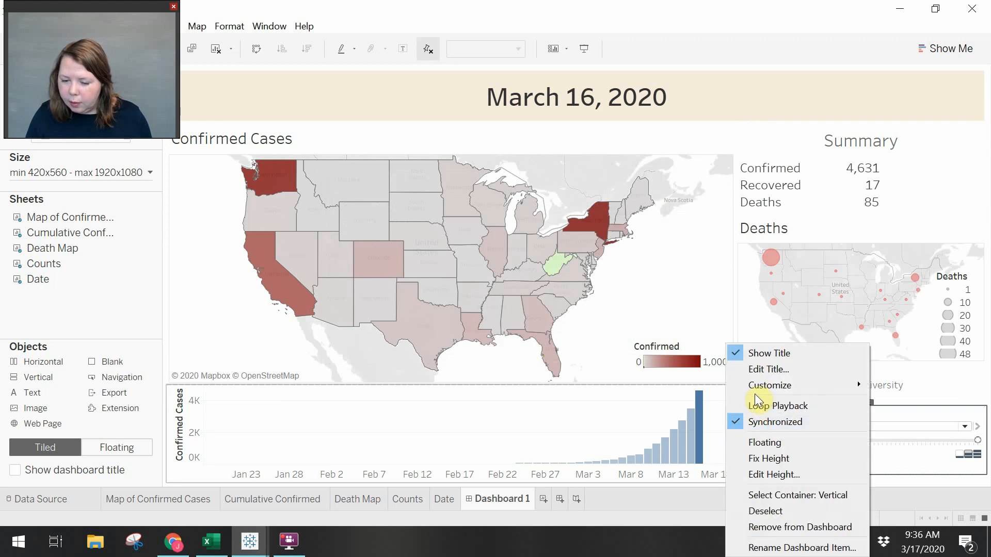
mouse_move(757, 385)
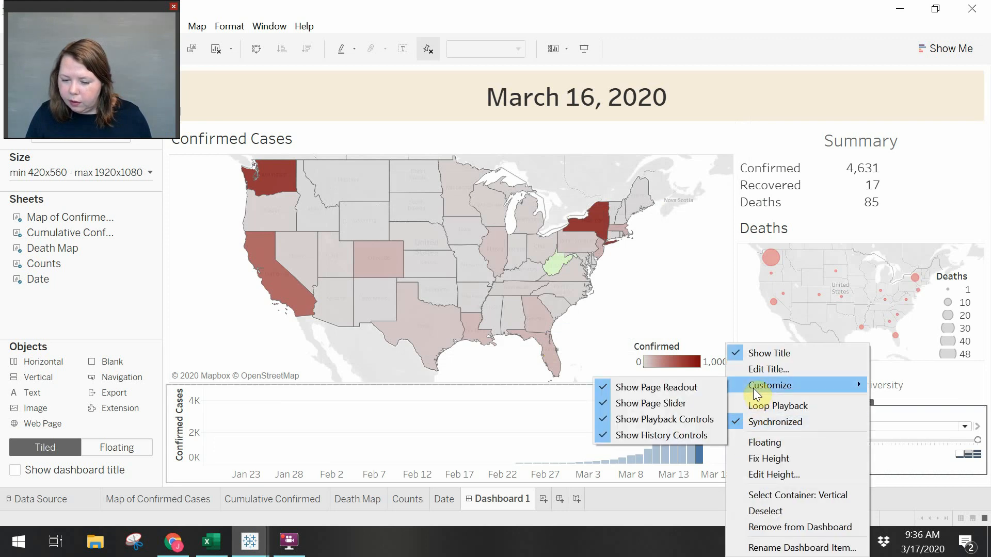
click(691, 389)
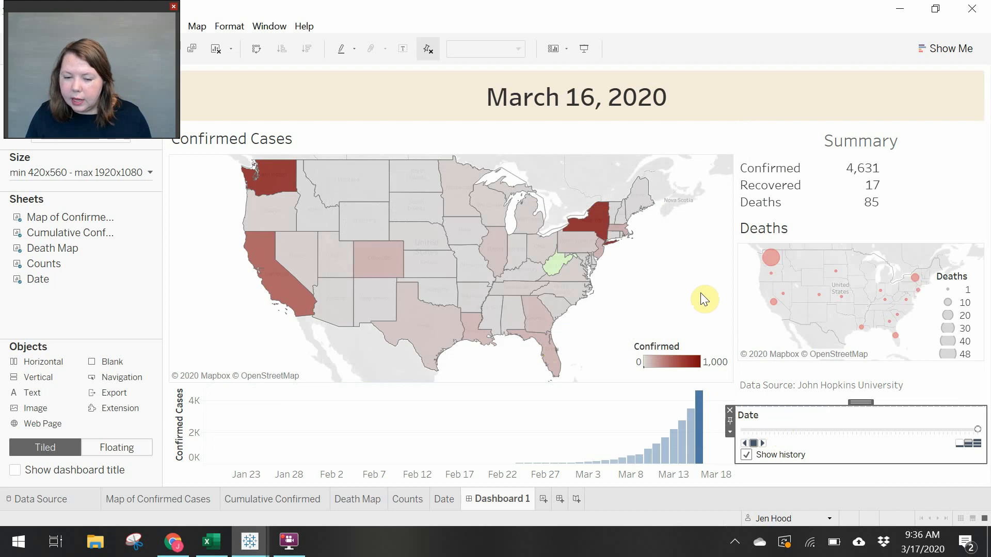
click(730, 432)
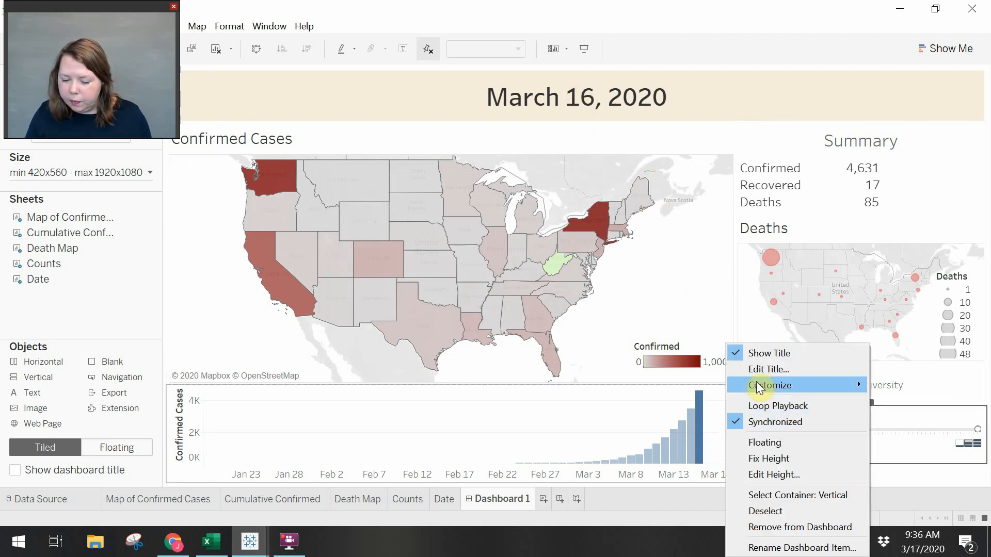
mouse_move(758, 385)
click(680, 435)
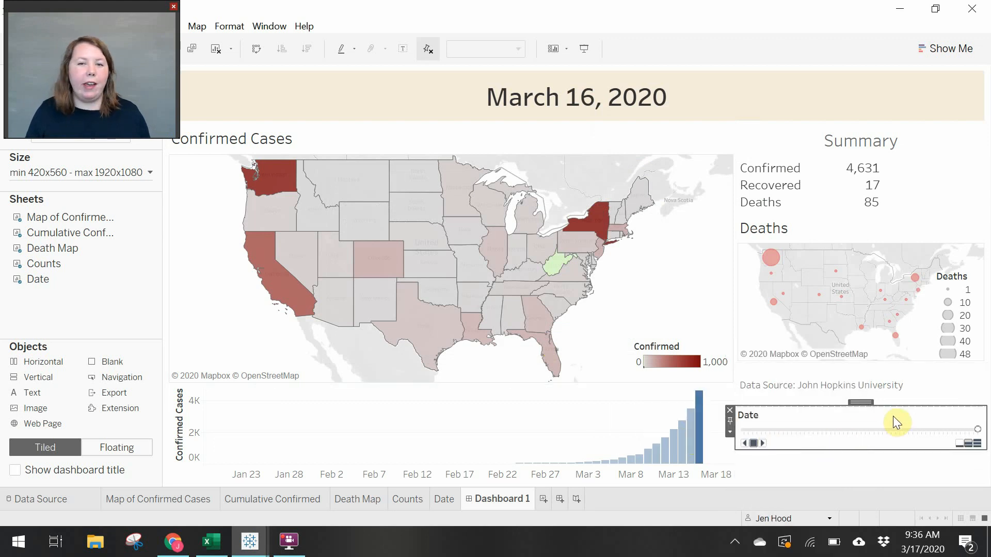
- Hide the title of the dashboard's Date page control
drag(893, 417, 858, 432)
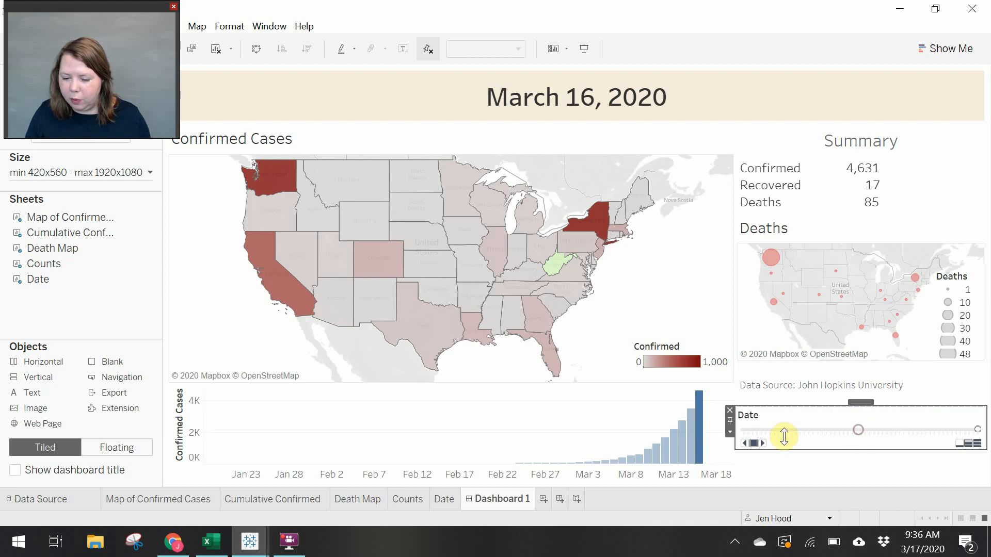
right_click(730, 435)
mouse_move(759, 386)
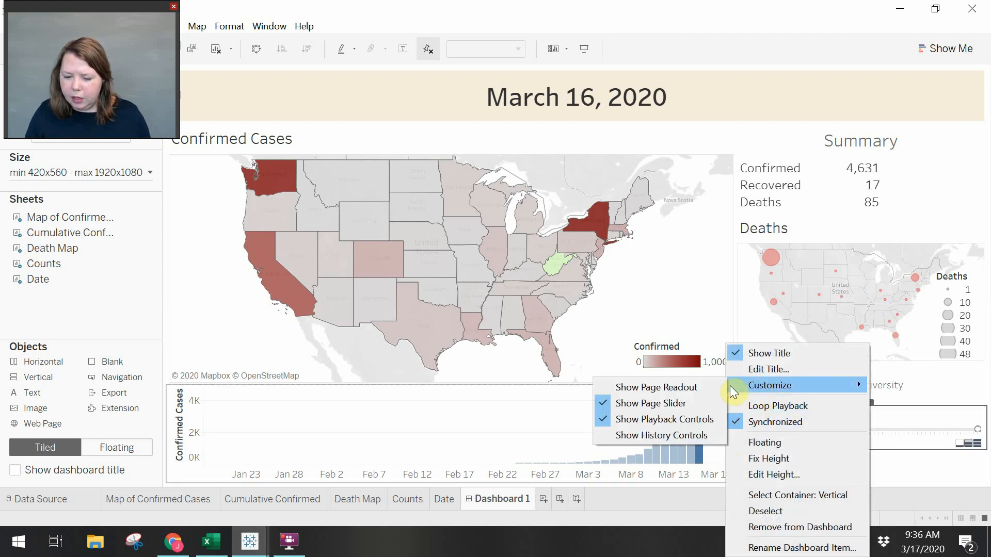
click(757, 355)
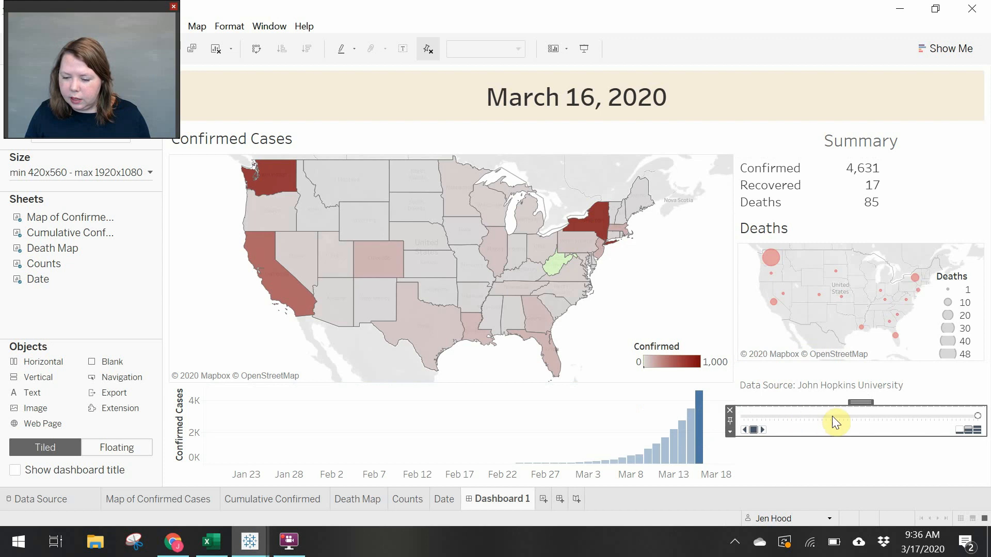
- Lower the upper edge of the Date control and extend the Deaths map slightly downward into the space gained
drag(857, 402, 887, 450)
click(885, 414)
click(883, 361)
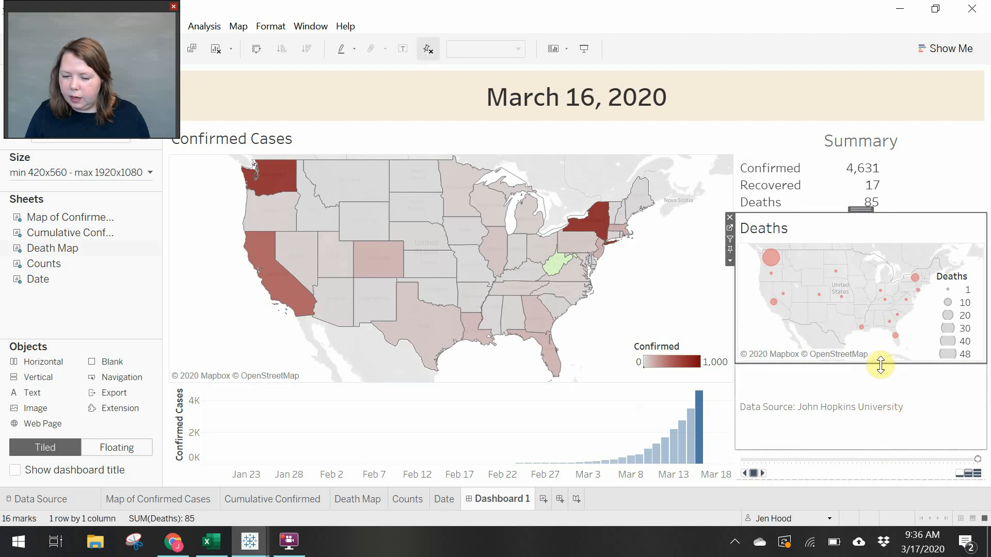
drag(881, 367, 879, 379)
- Add a "Designer:" line with the designer's full name below the data source text, separated by a blank line
click(908, 422)
double_click(908, 423)
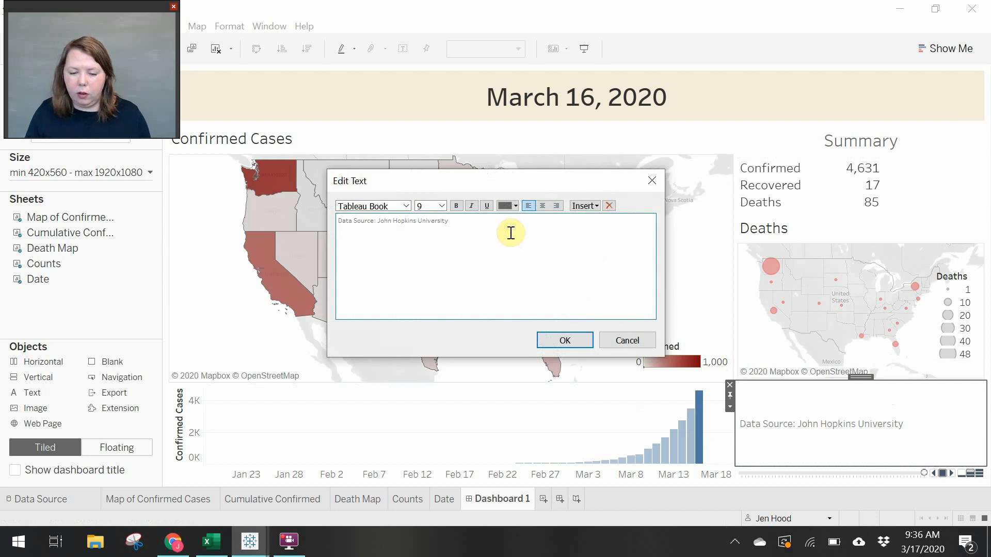
key(Return)
key(Return)
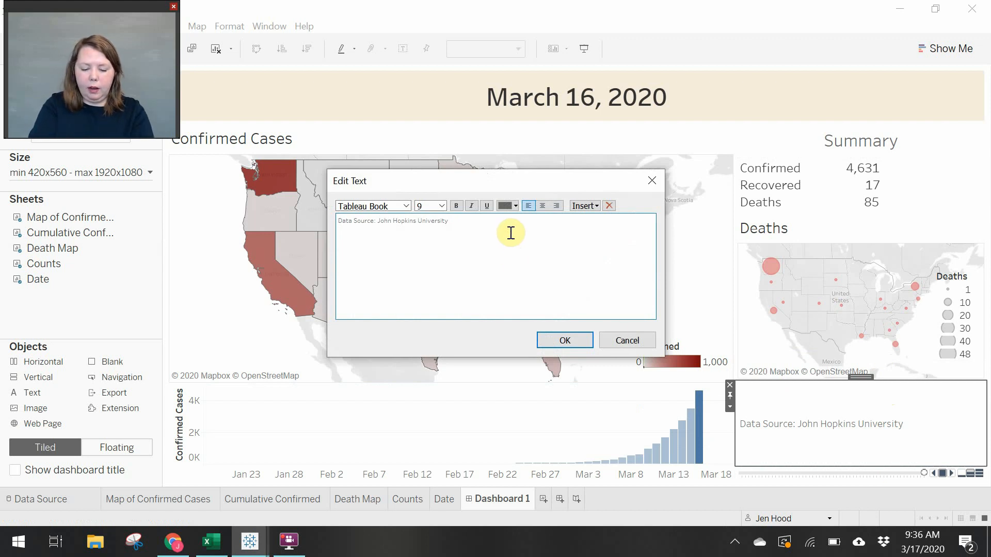
text(Designer: Jen Hood)
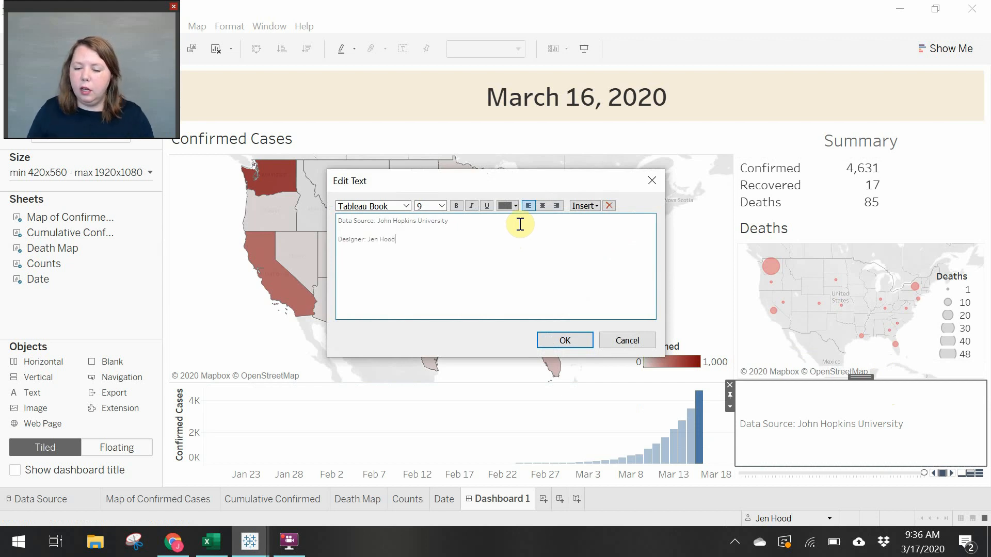
click(554, 341)
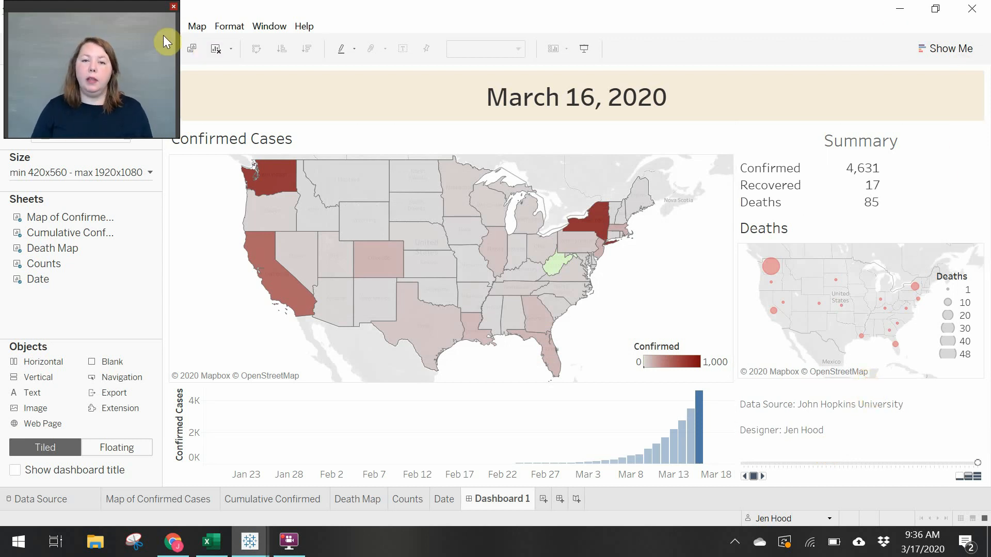
- View the dashboard in presentation mode and play its date animation forward from January 22, 2020
click(584, 49)
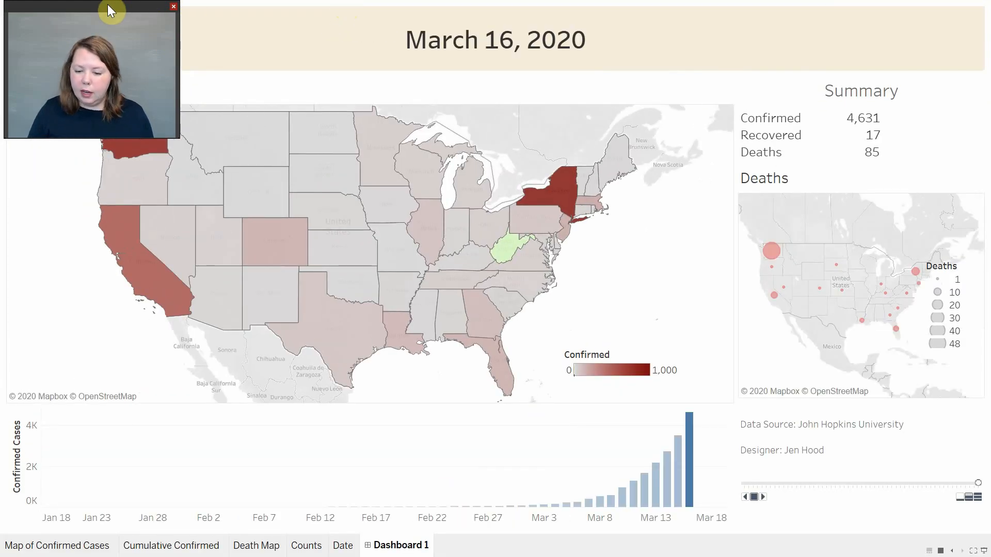
drag(79, 3, 42, 185)
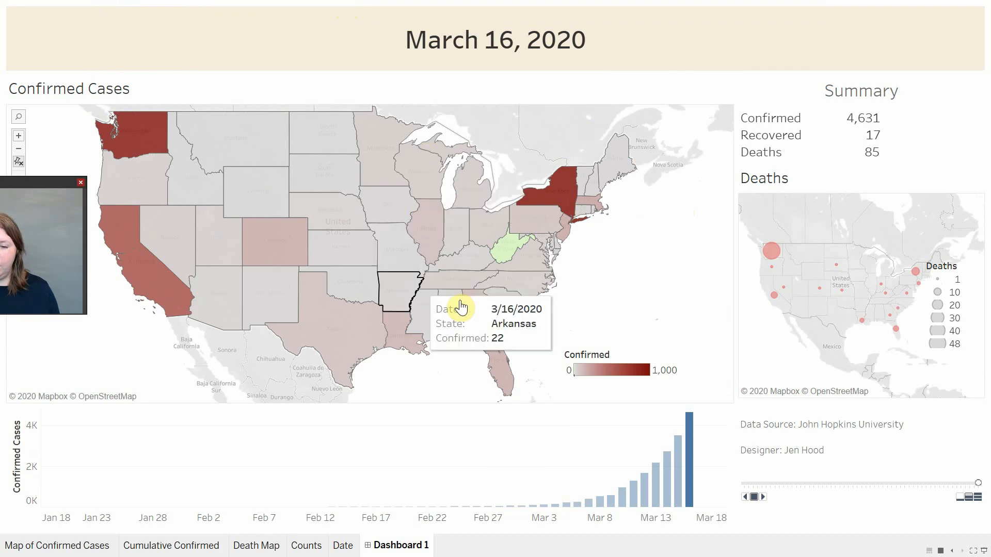
click(878, 483)
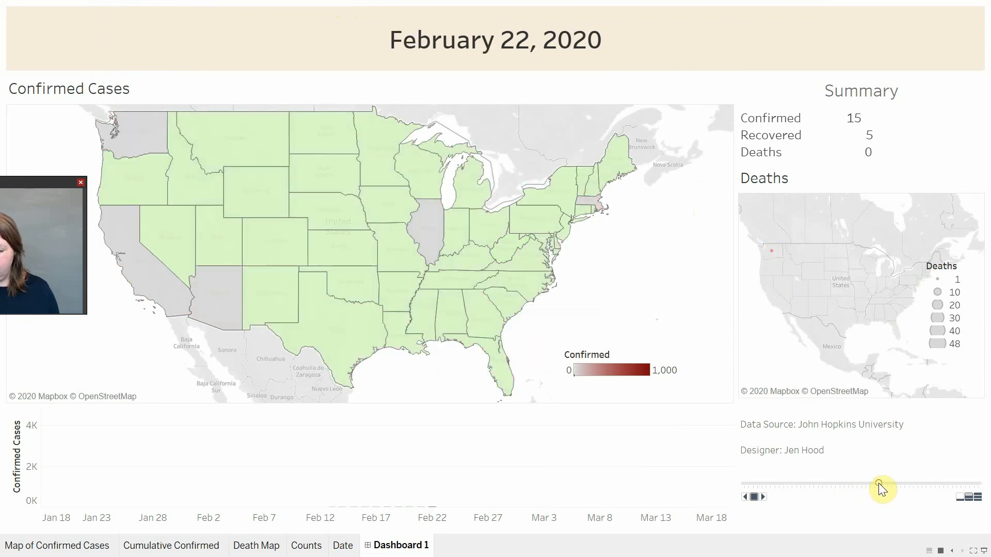
drag(737, 487, 748, 493)
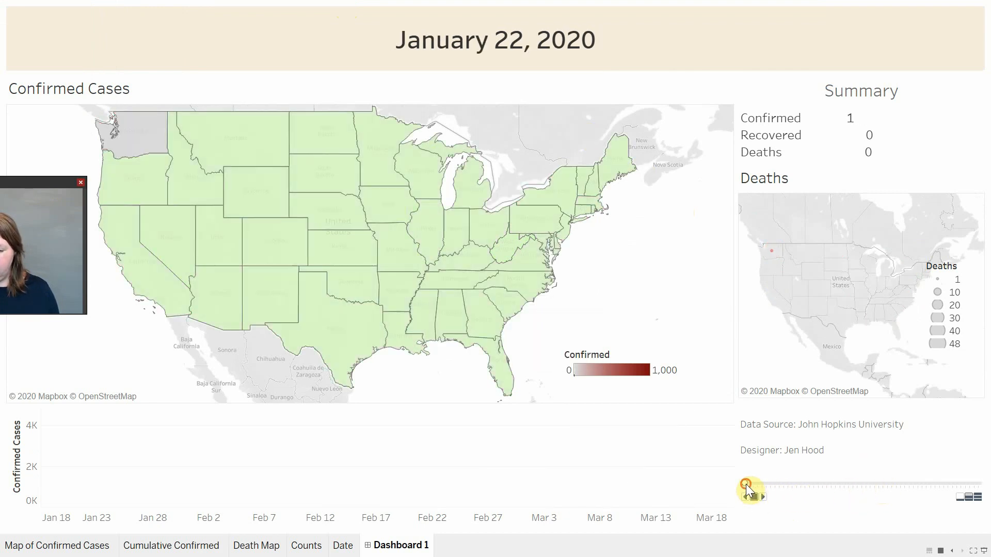
click(763, 497)
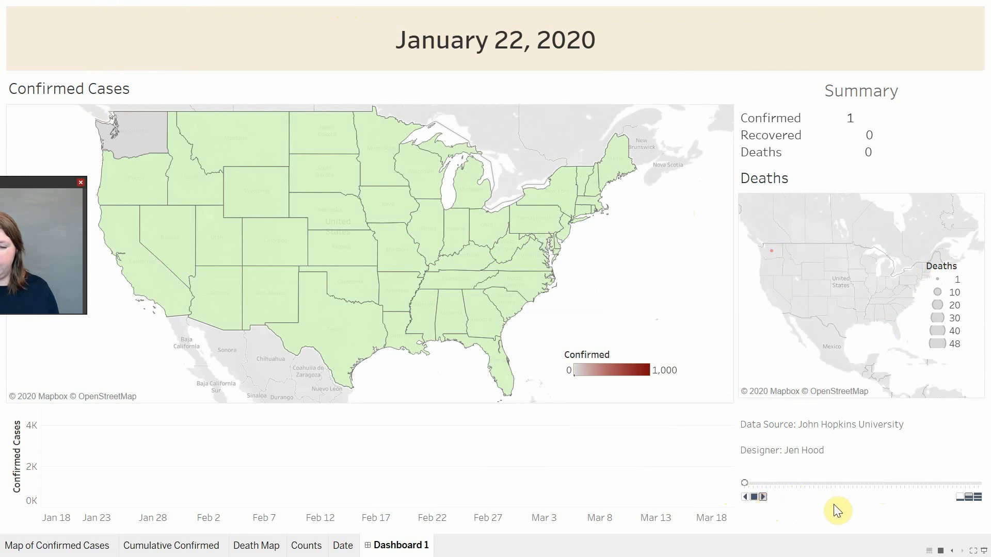